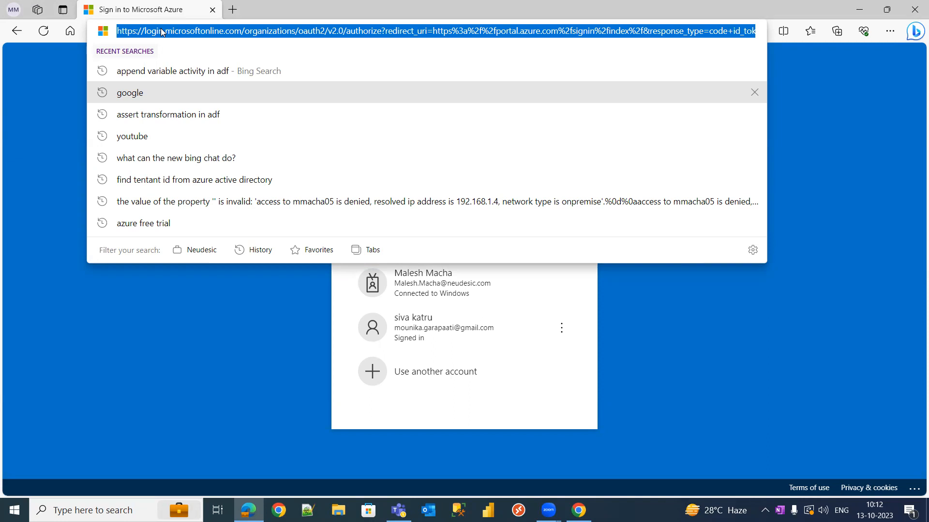
left_click(121, 330)
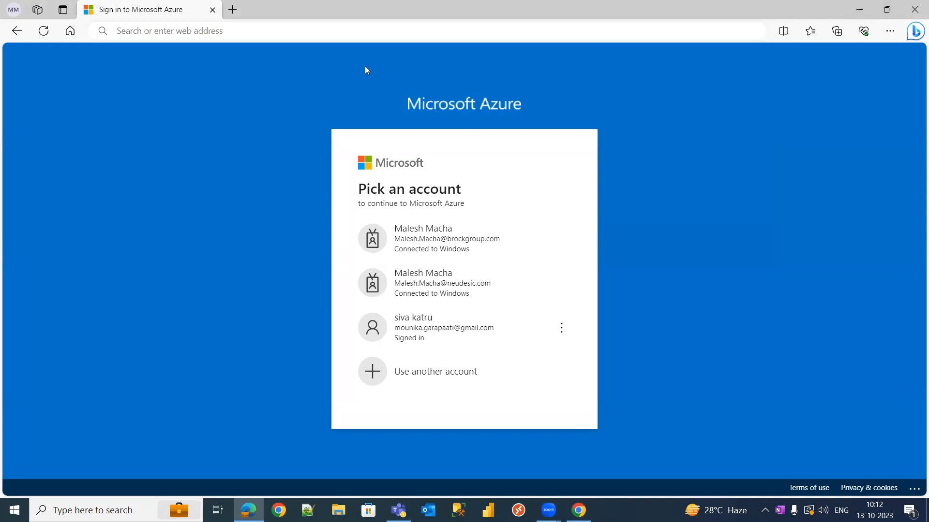
key("ctrl+l")
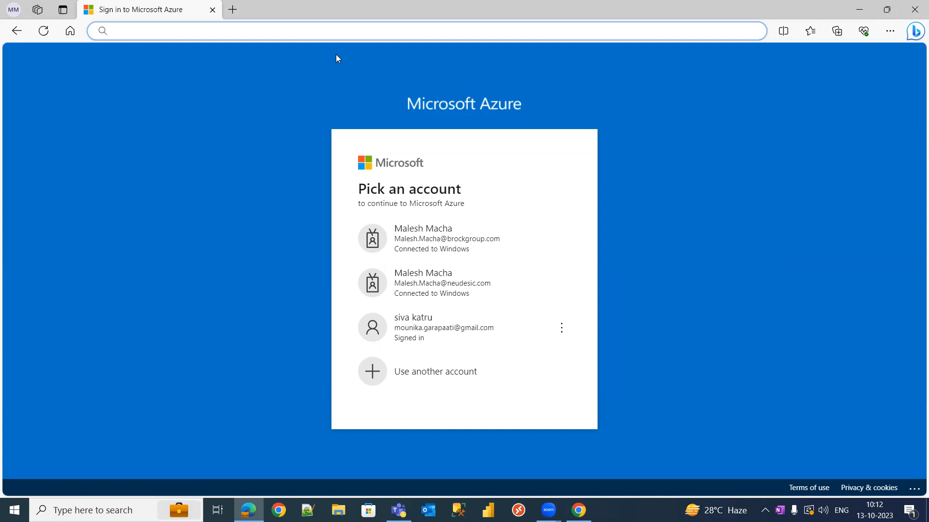
left_click(220, 123)
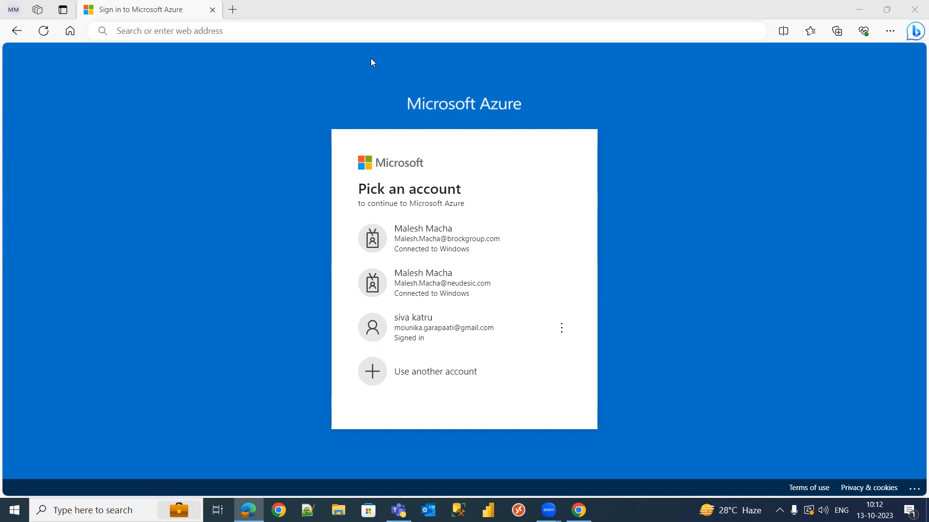
left_click(243, 113)
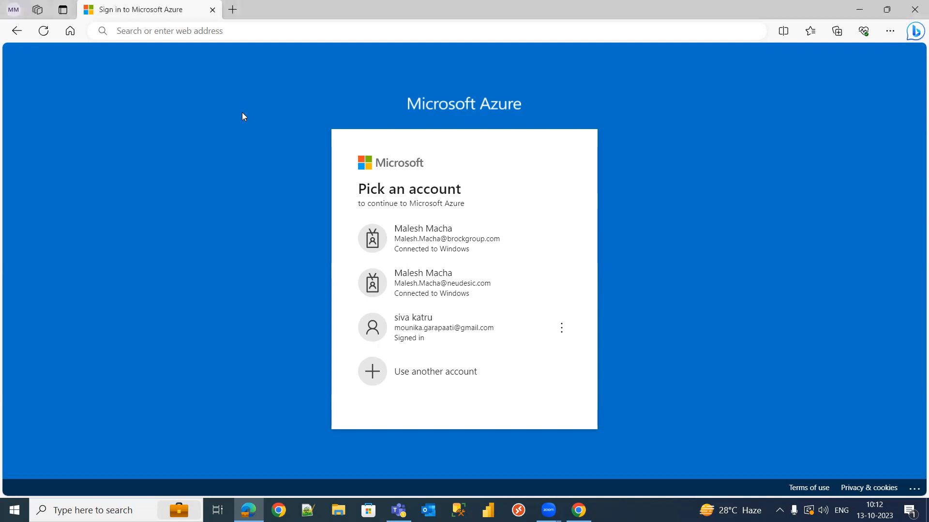
Step: Open google.com in the current tab
key("ctrl+l")
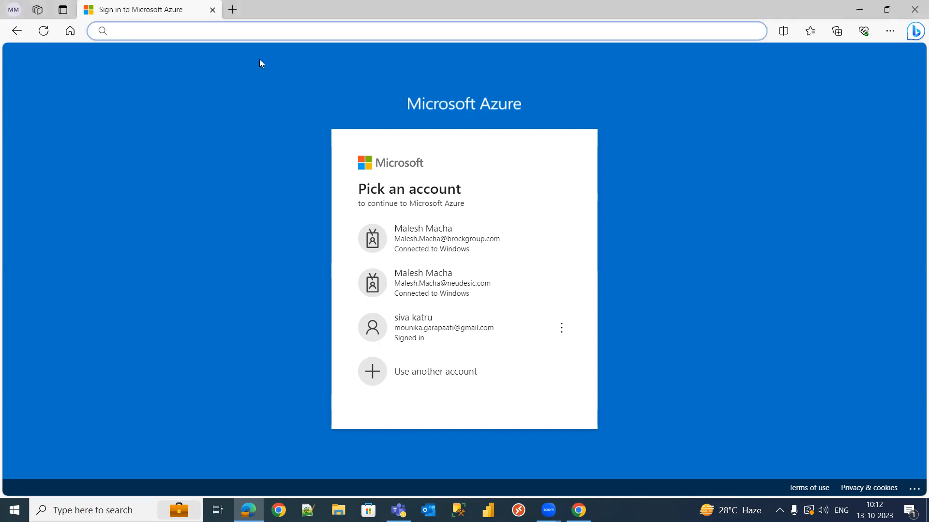
type("google")
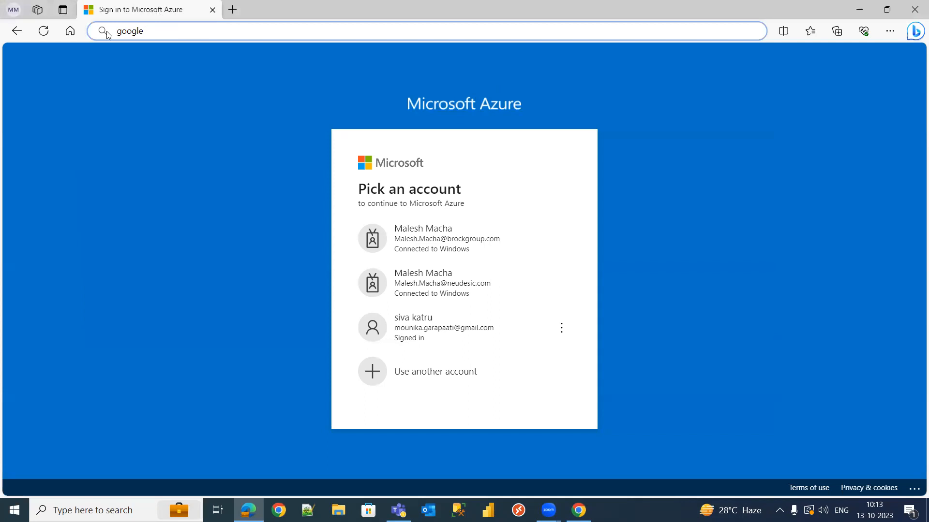
type(".com")
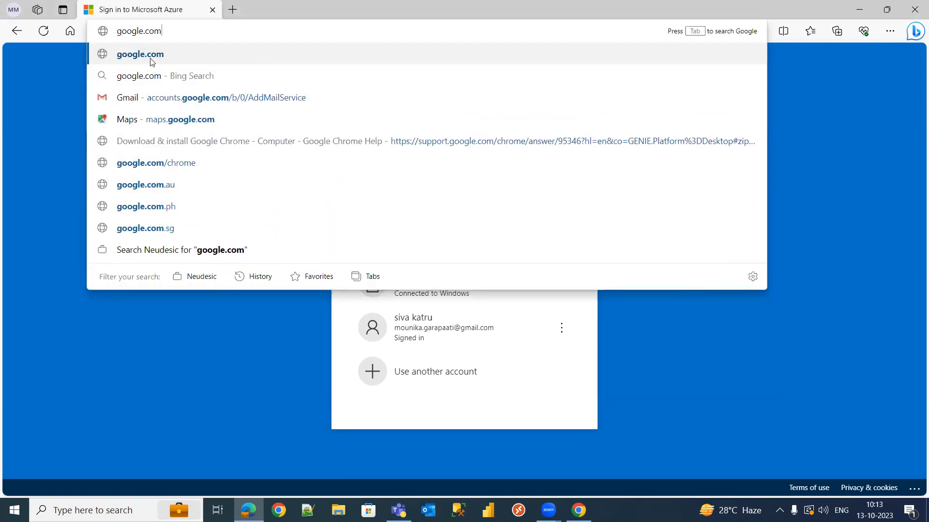
left_click(151, 59)
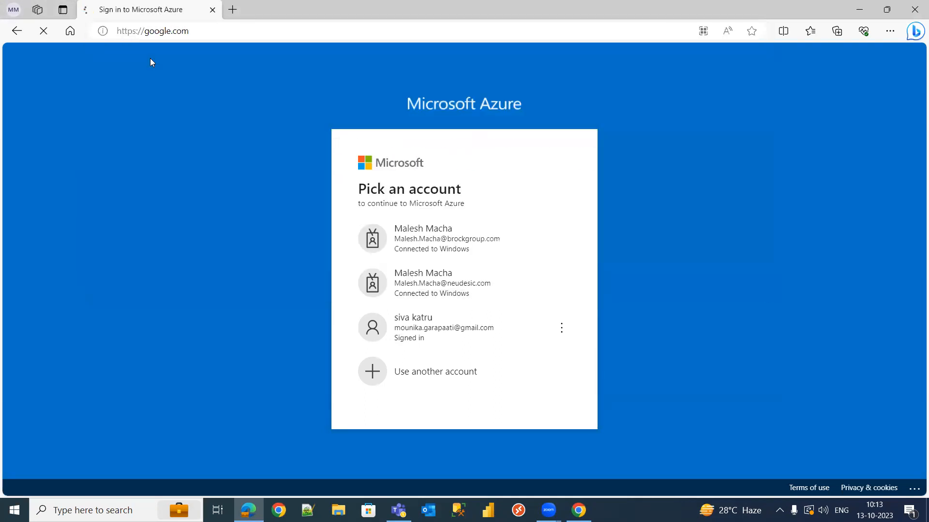
Step: Search Google for "azure free trial account"
left_click(331, 223)
type("Azure free")
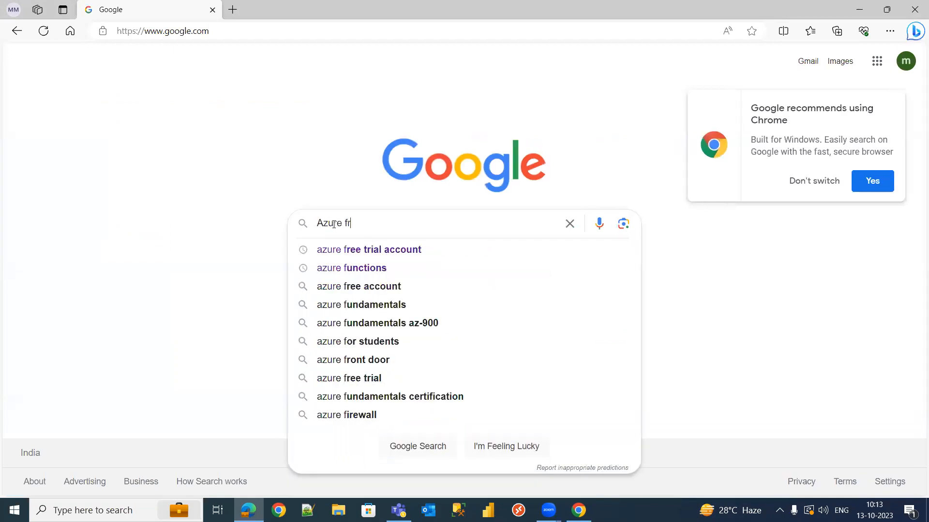
left_click(396, 251)
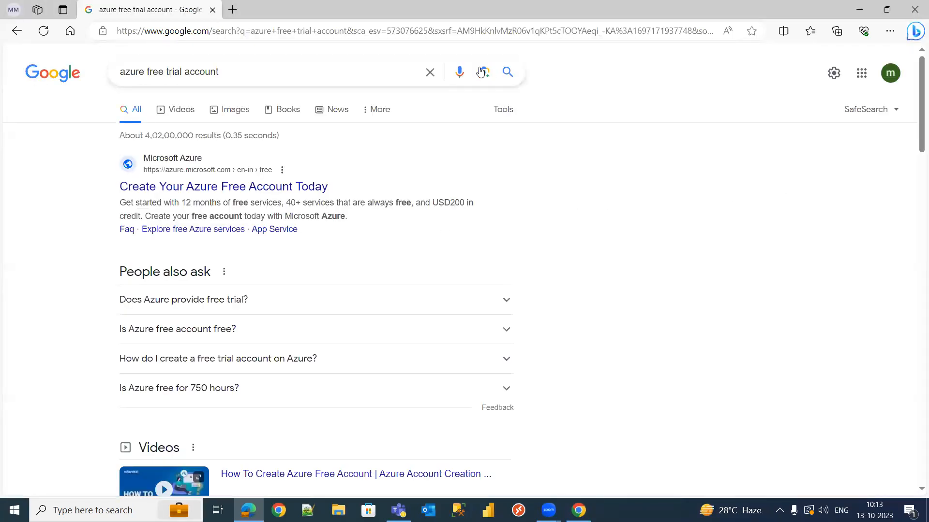
Step: Open the Create Your Azure Free Account Today result, start the free signup, and choose to use another account
left_click(279, 189)
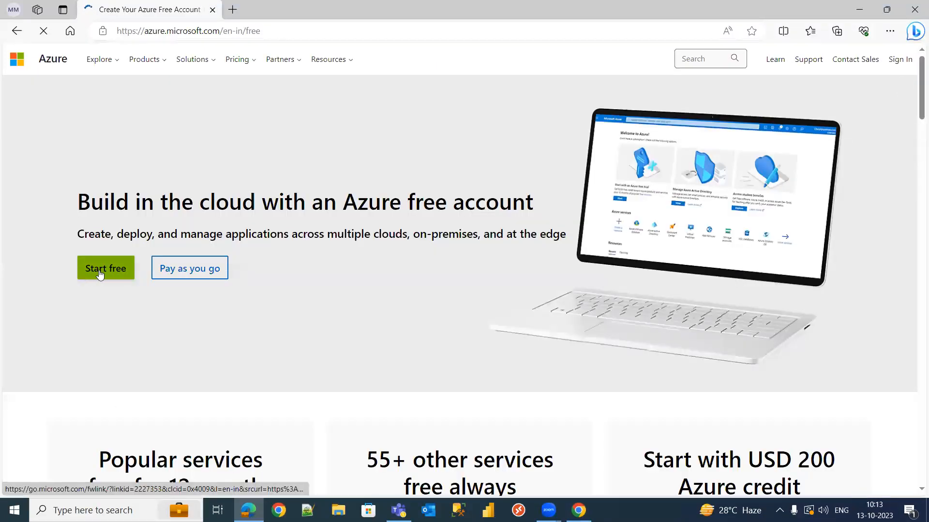
left_click(100, 275)
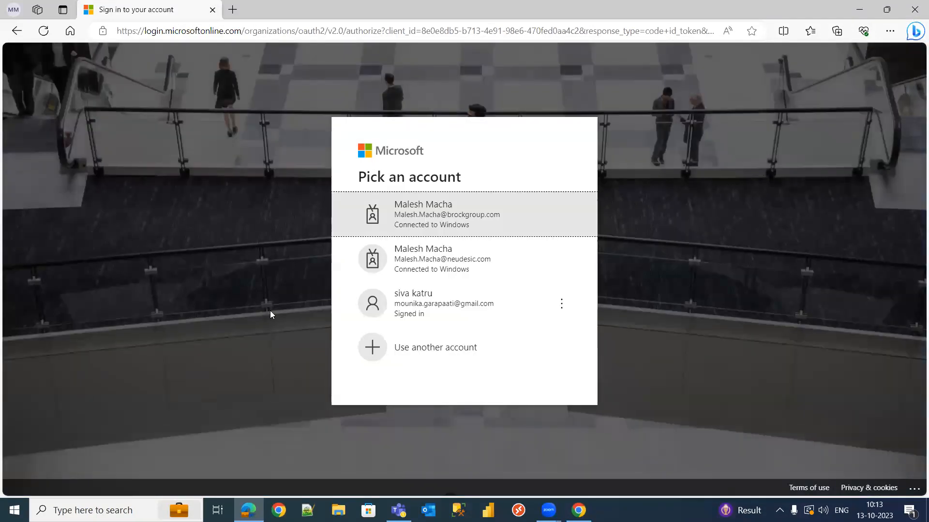
left_click(458, 357)
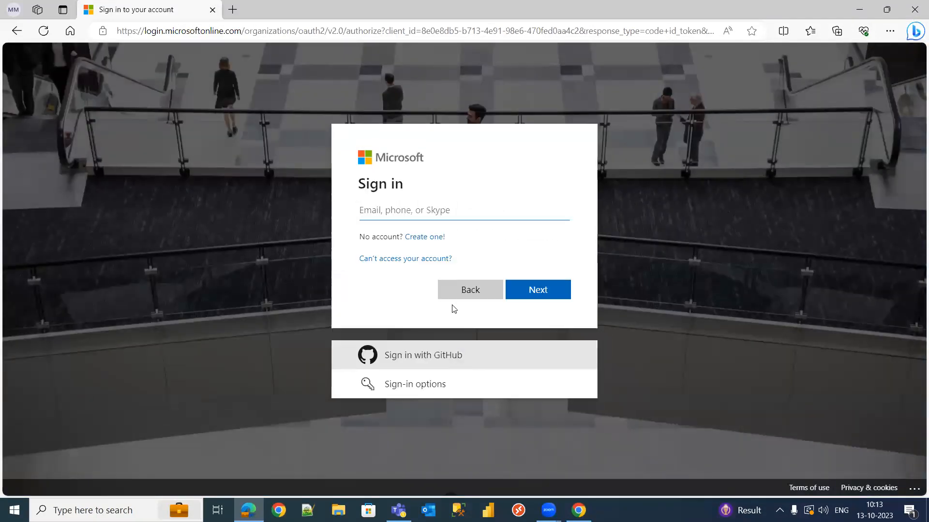
Step: Enter the personal Gmail address in the sign-in field and continue
left_click(475, 213)
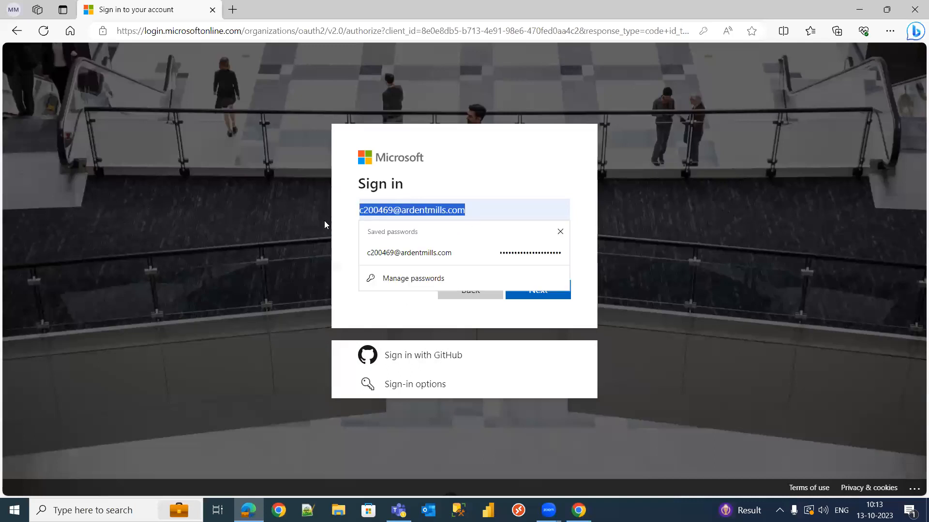
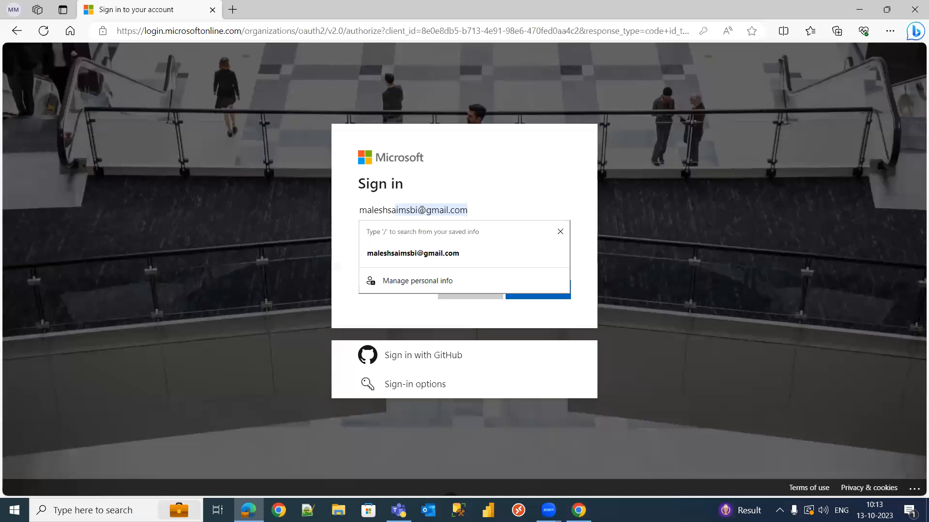
left_click(539, 289)
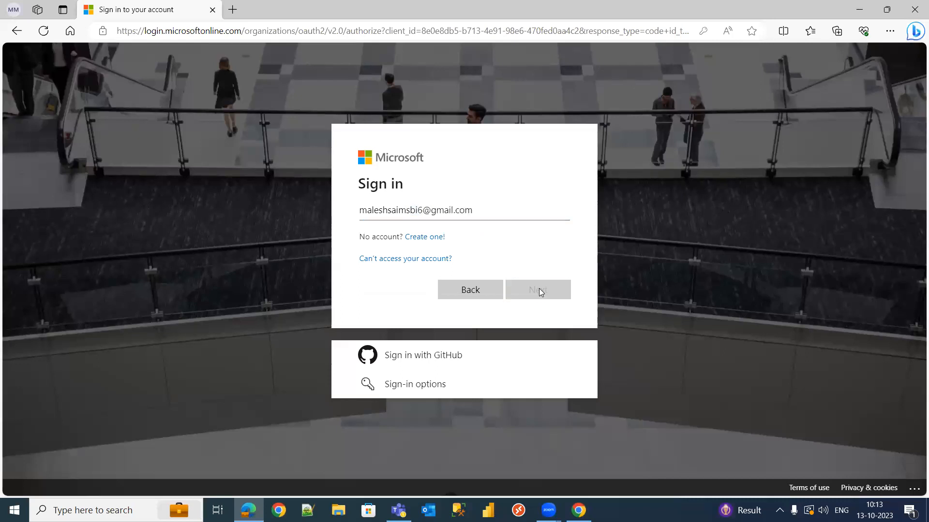
Step: Choose to get a new Microsoft account and create it for the entered Gmail address
left_click(499, 221)
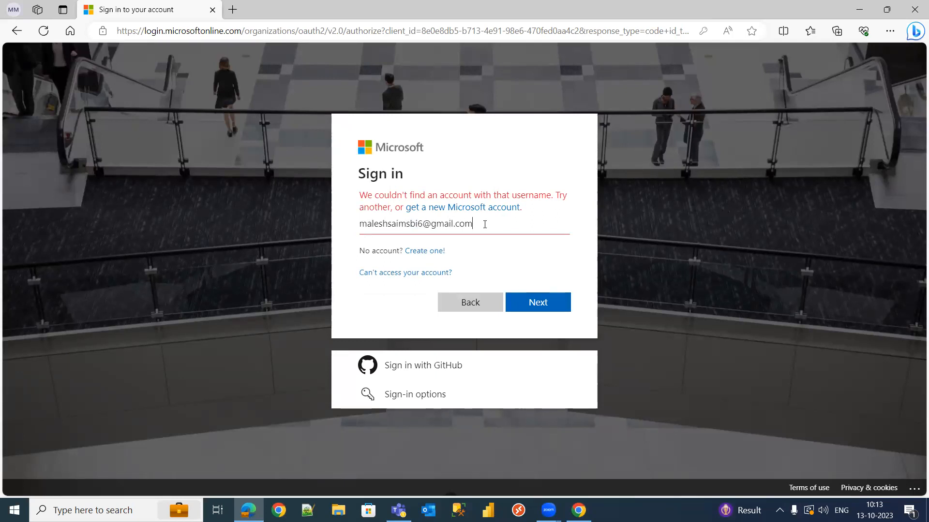
left_click_drag(484, 224, 361, 224)
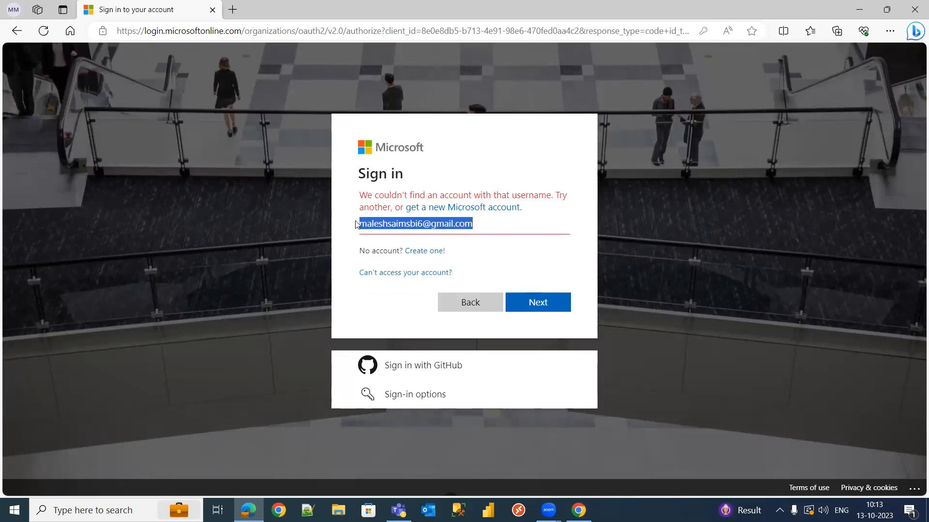
left_click(481, 224)
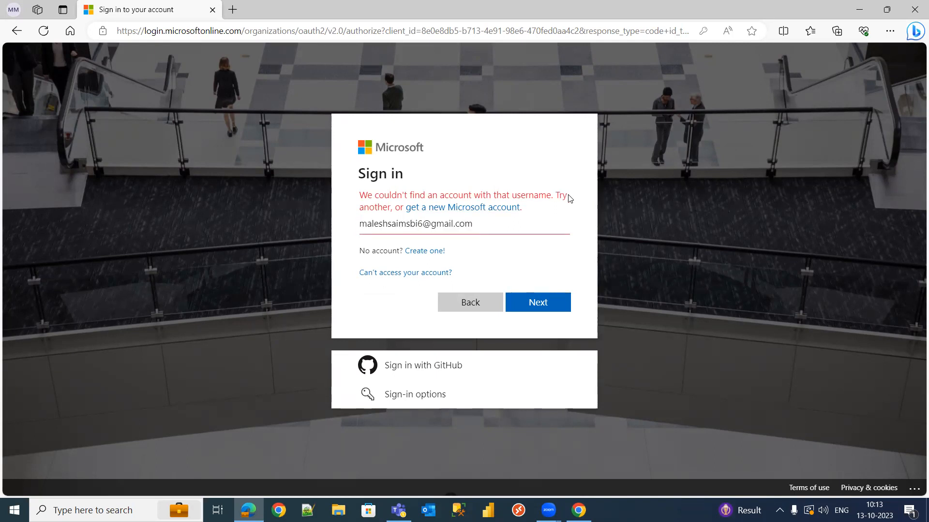
left_click(435, 255)
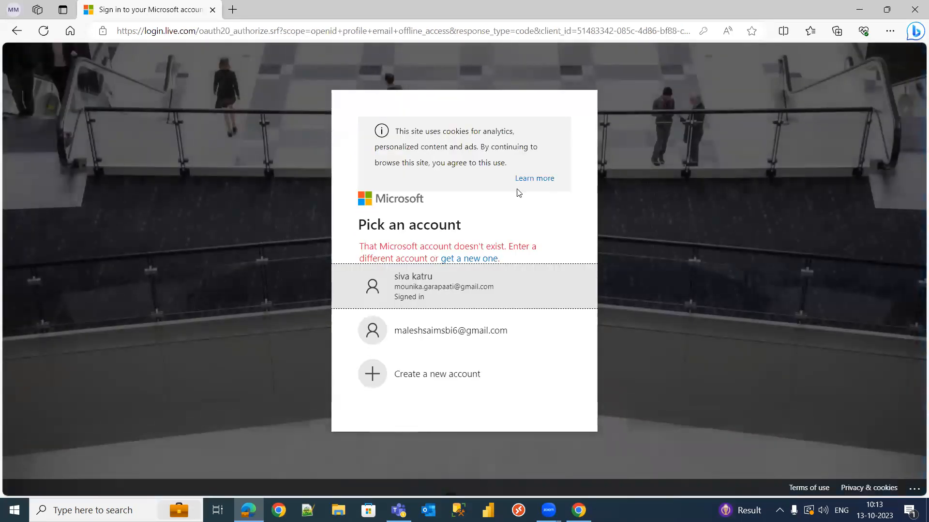
left_click(448, 373)
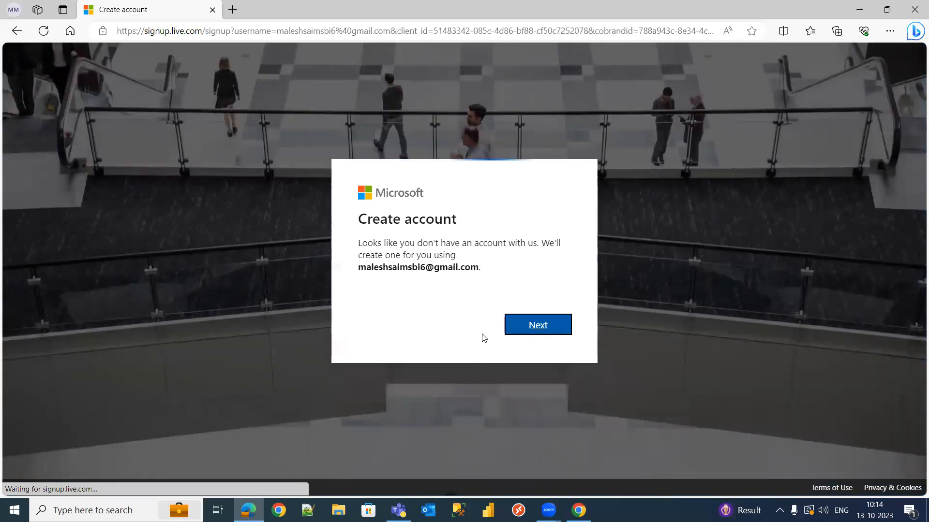
left_click(554, 330)
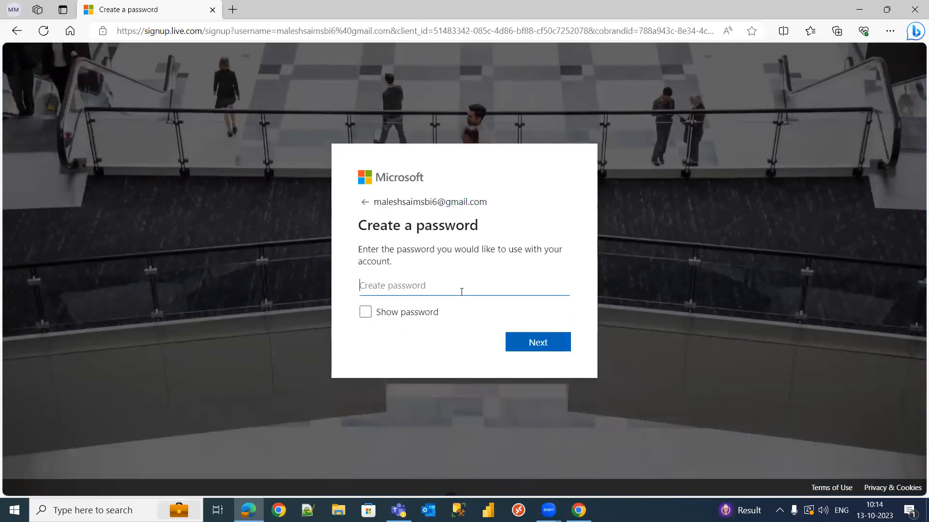
Step: Enter a new account password and continue
left_click(432, 294)
type("••")
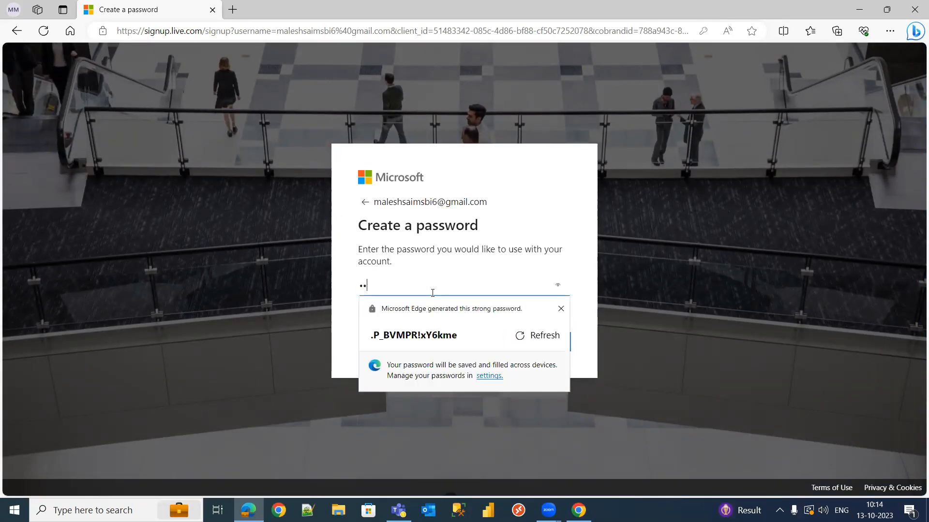
type("•••••••••")
left_click(534, 341)
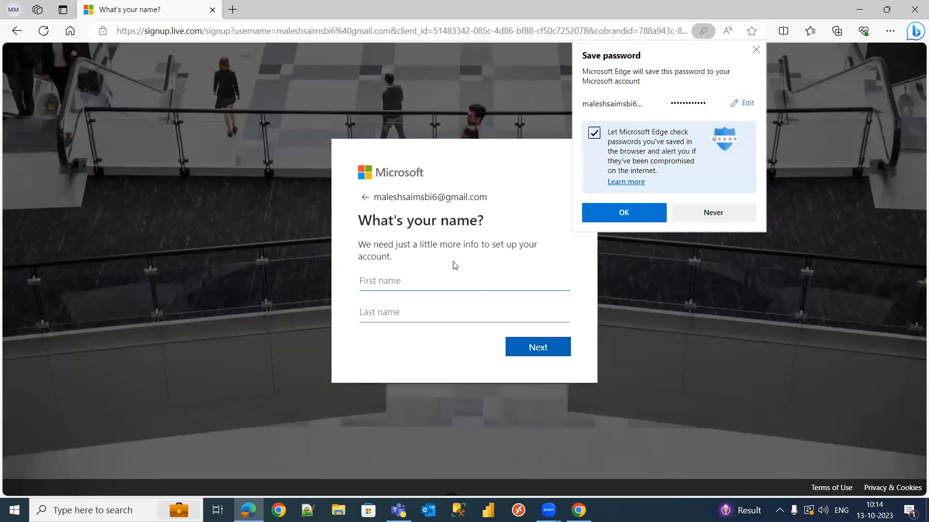
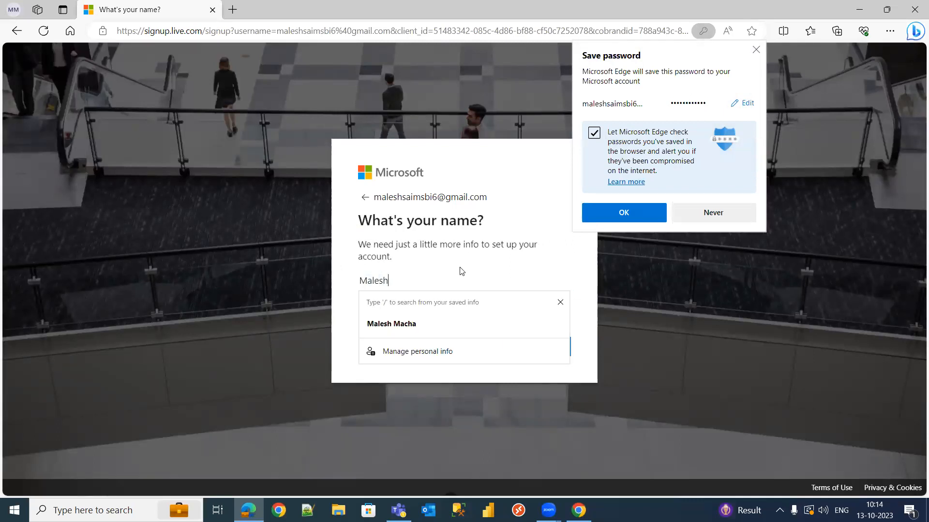
Step: Fill in the account holder's first and last name and continue
left_click(646, 324)
double_click(420, 316)
left_click(420, 316)
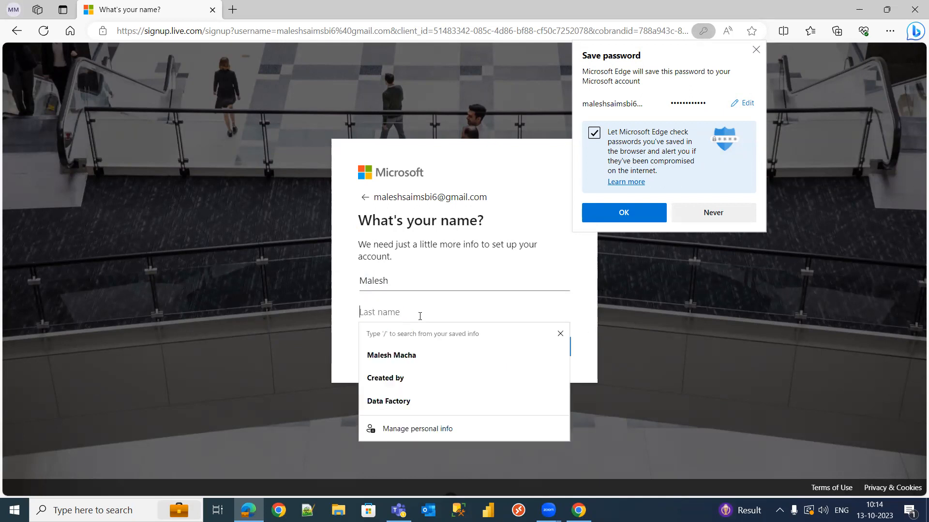
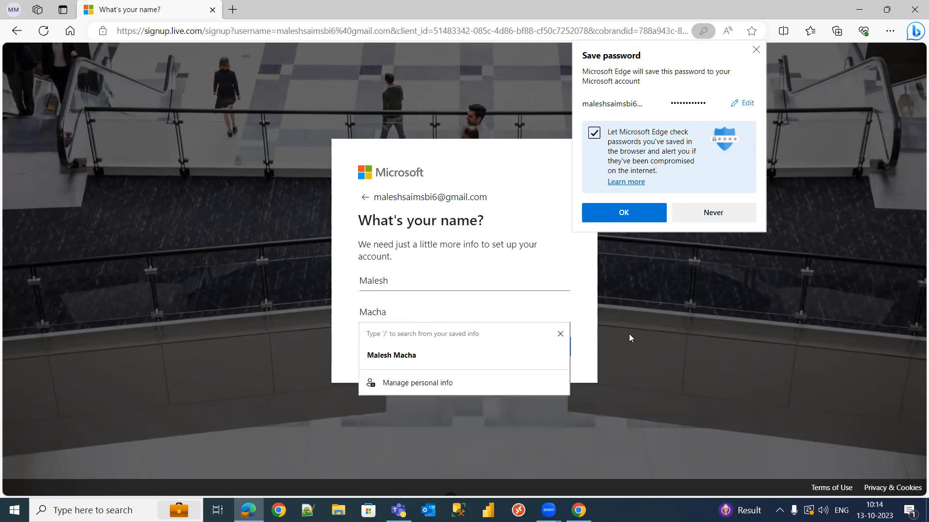
left_click(629, 335)
left_click(562, 350)
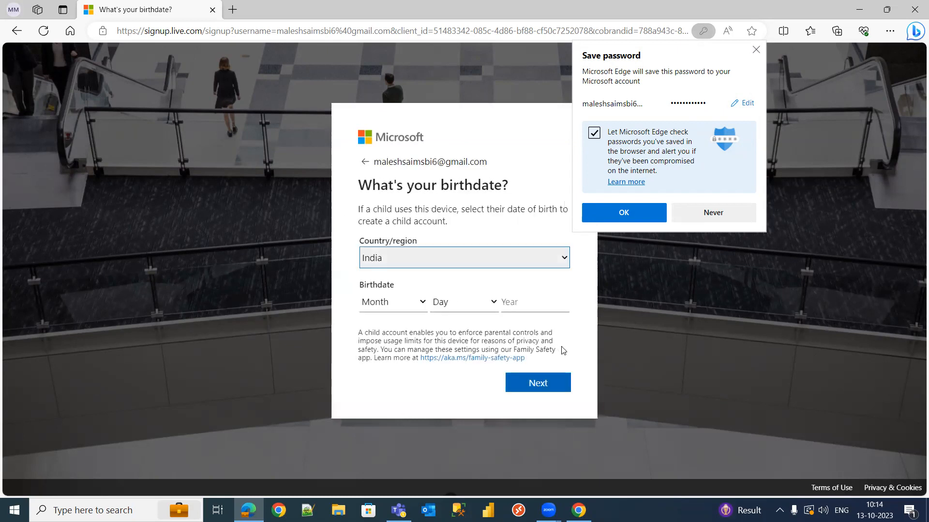
Step: Enter the birth month, day and year, continue, and decline saving the password in the browser
left_click(415, 307)
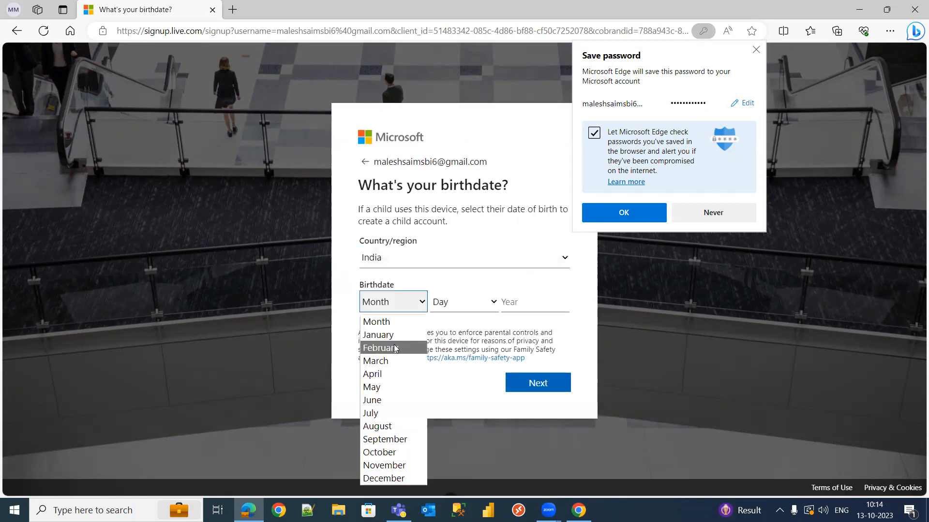
left_click(394, 348)
left_click(477, 306)
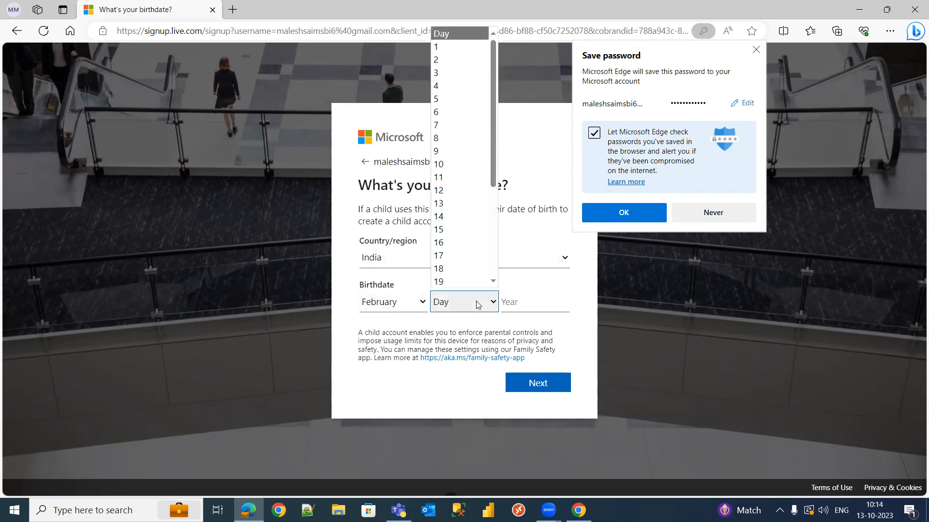
scroll(448, 255, "down", 1)
left_click(447, 255)
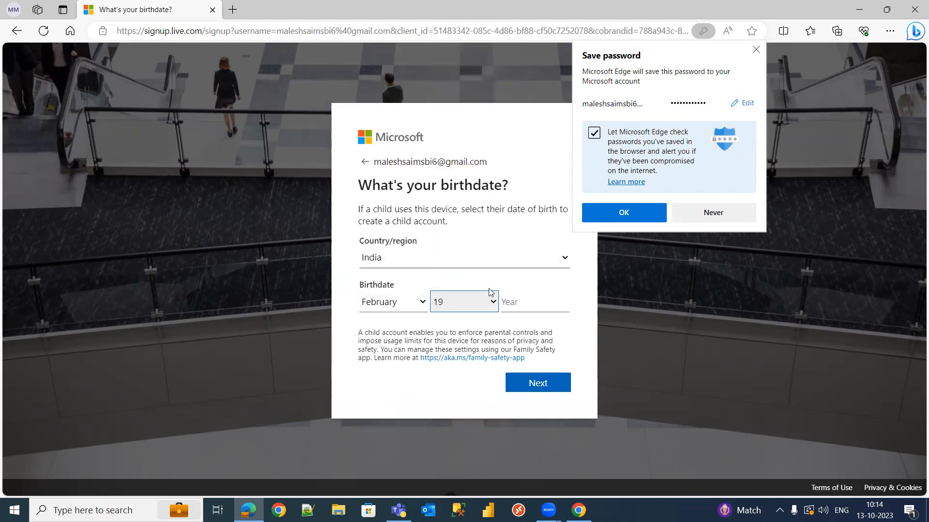
left_click(523, 307)
type("1986")
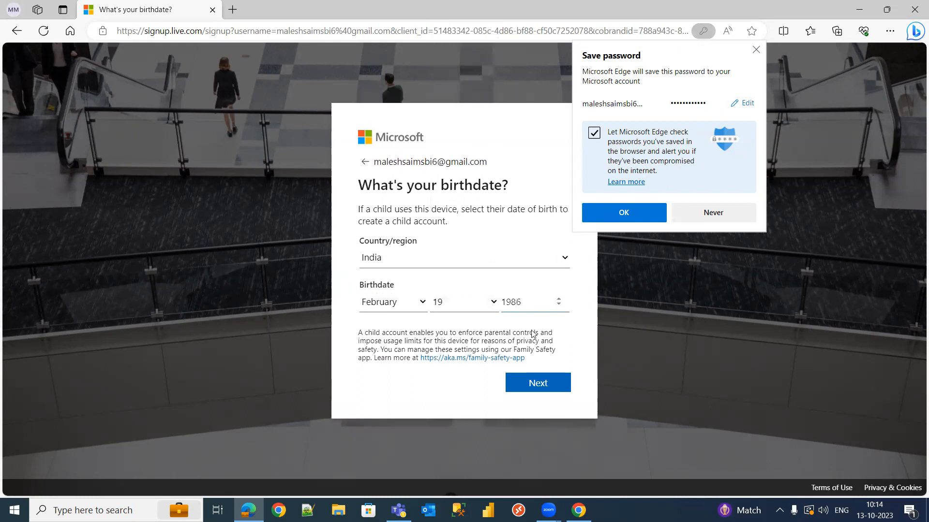
left_click(542, 382)
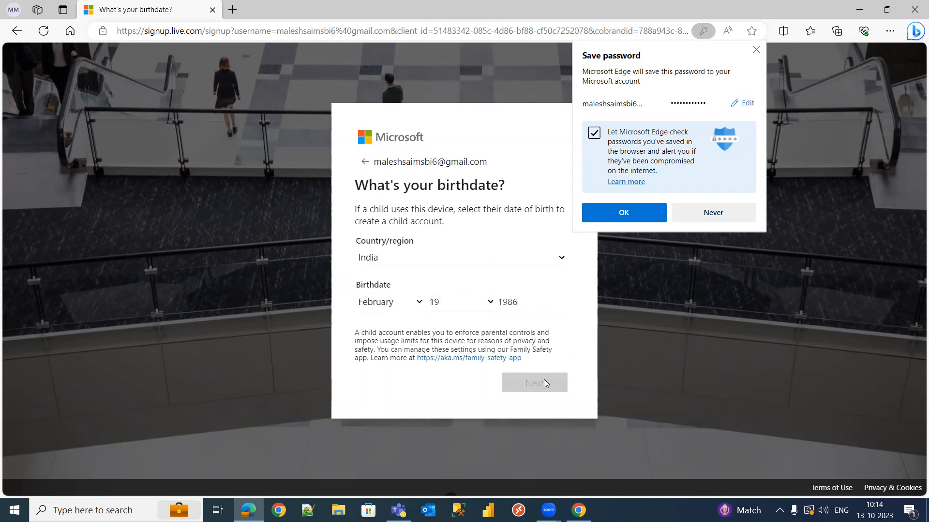
left_click(727, 214)
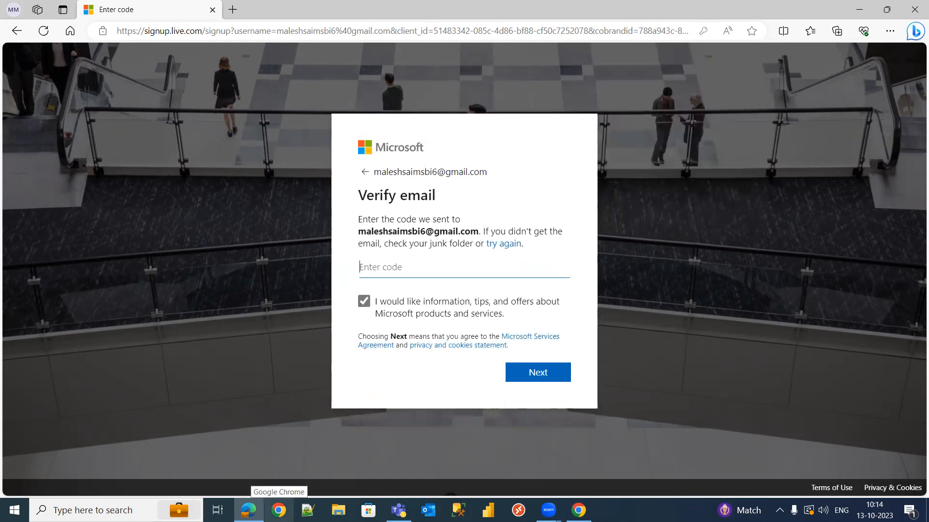
Step: Open Chrome with the first profile and go to Gmail
left_click(278, 511)
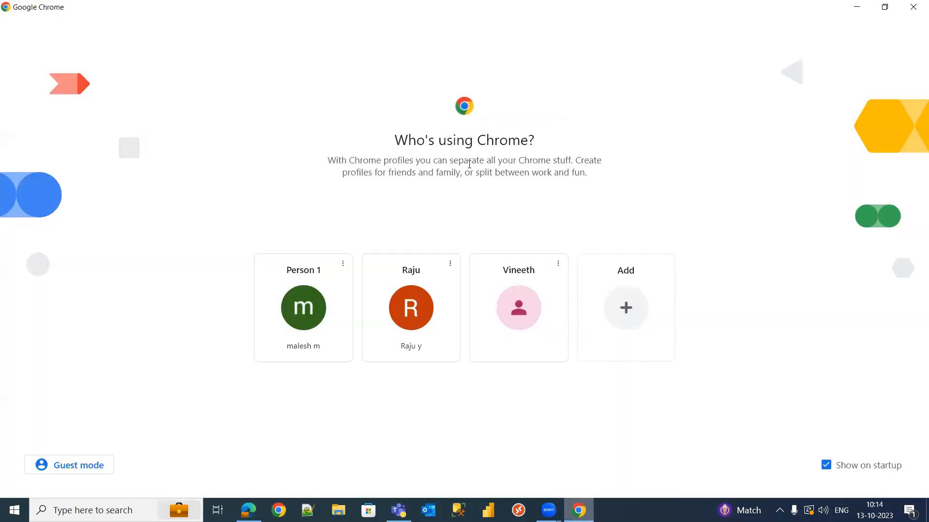
left_click(311, 313)
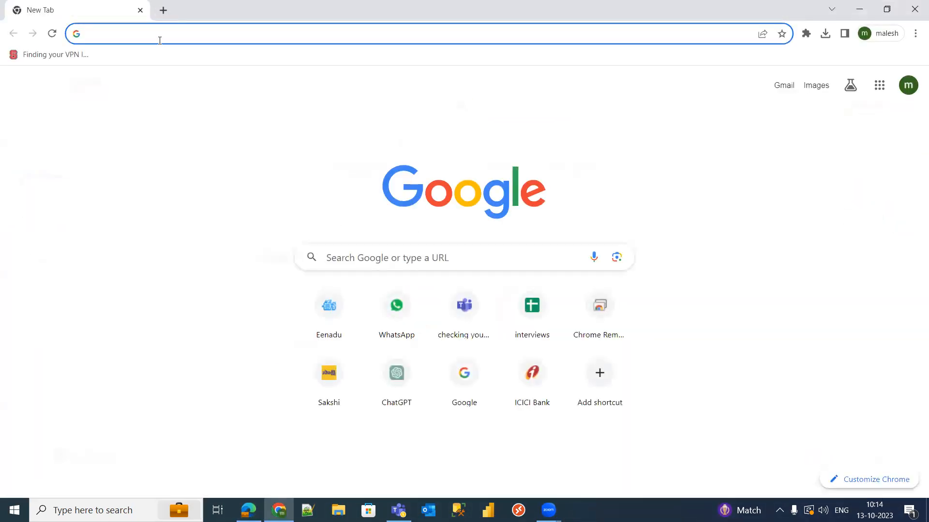
type("gm")
left_click(179, 206)
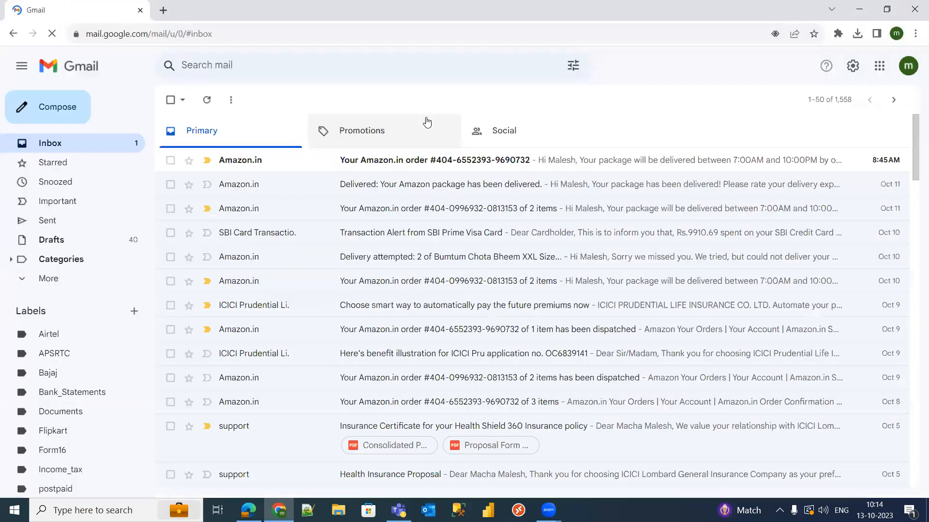
Step: Open the account switcher and start signing in to the signed-out Gmail account used for the Microsoft sign-up
left_click(908, 66)
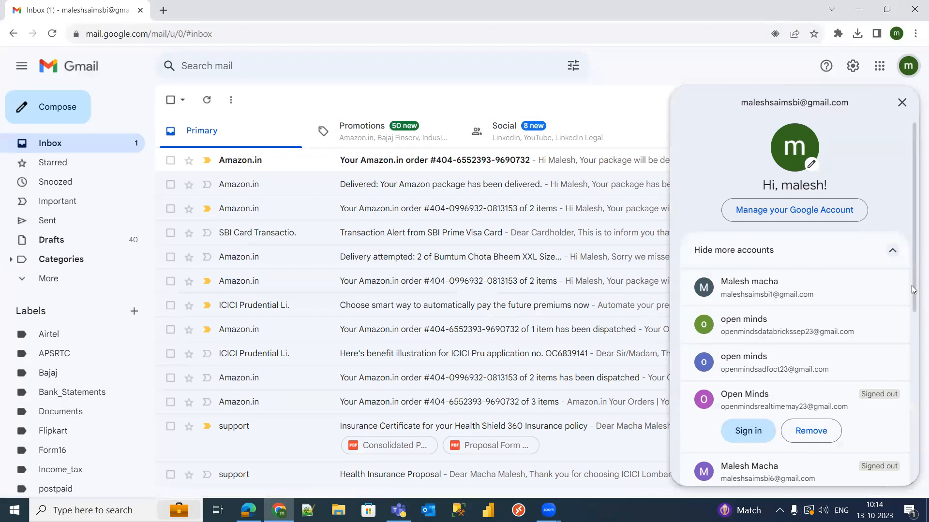
scroll(754, 476, "down", 2)
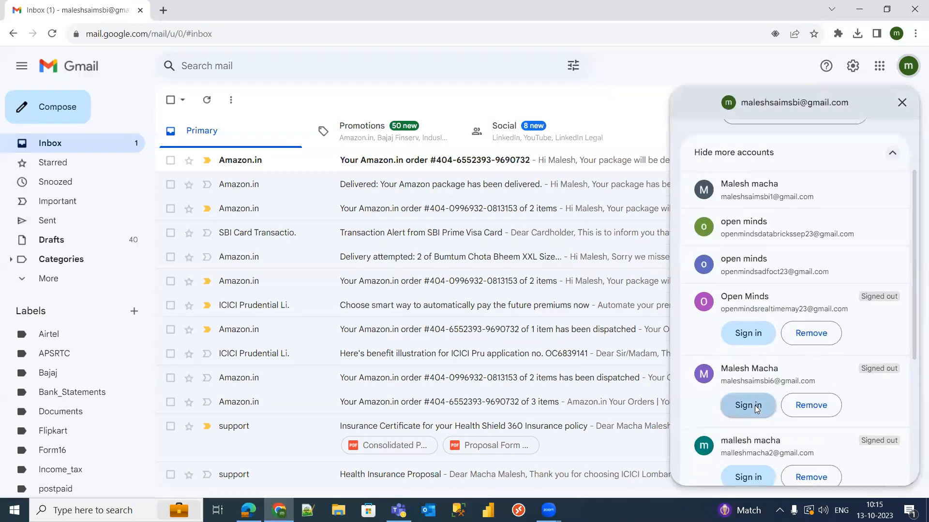
left_click(754, 406)
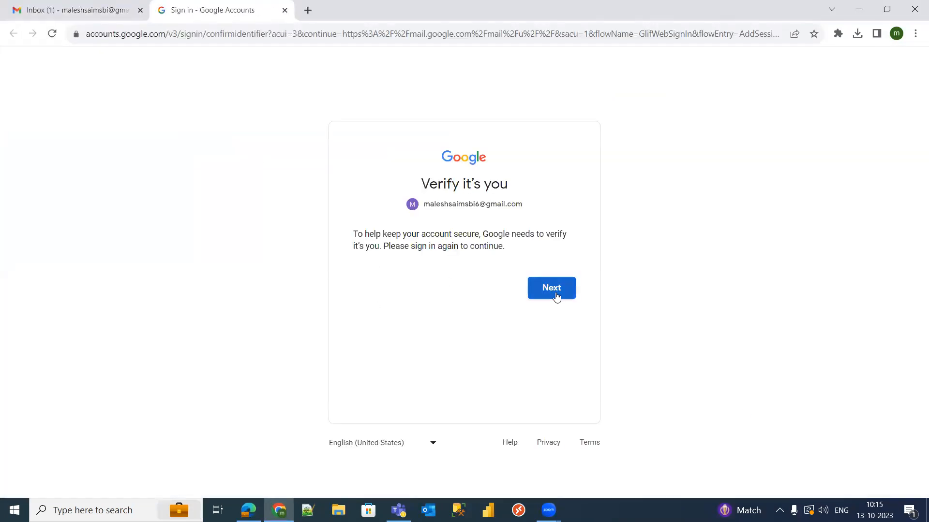
left_click(554, 292)
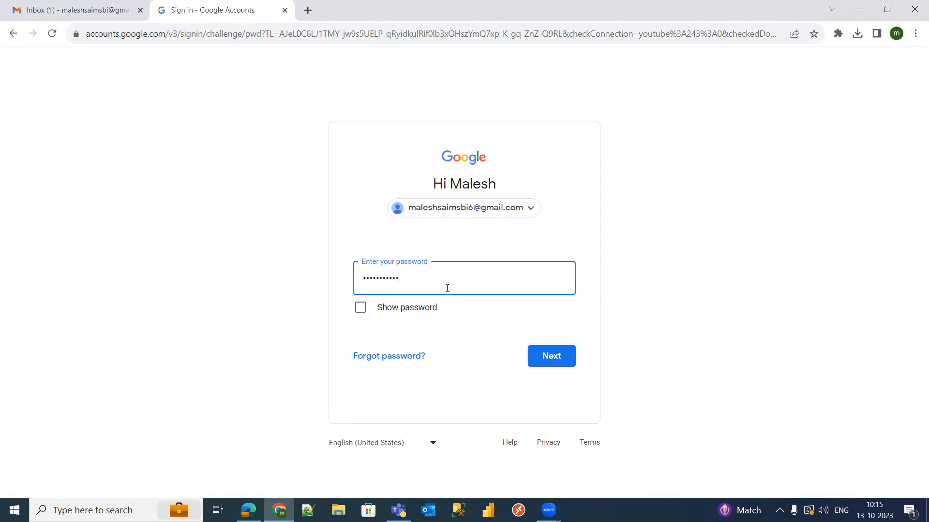
Step: Enter the Gmail account password, sign in, and continue through to the inbox
left_click(548, 356)
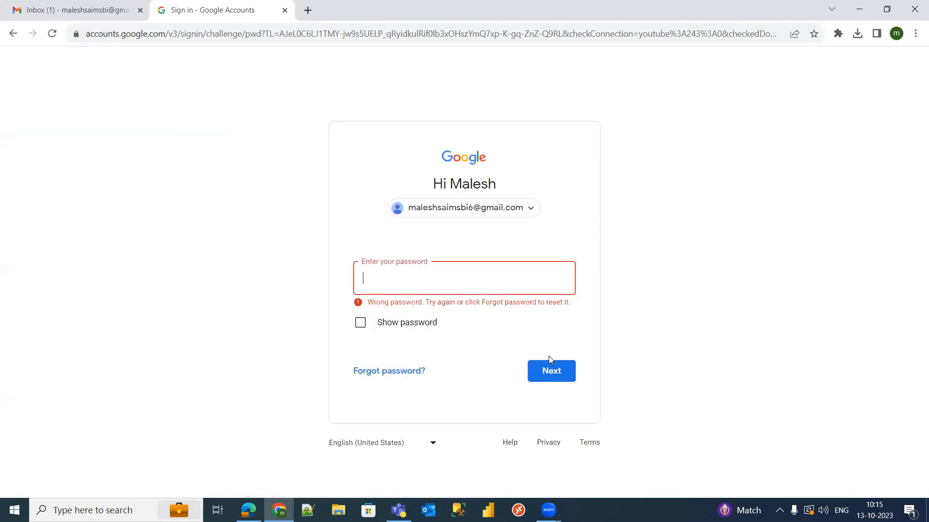
left_click(419, 289)
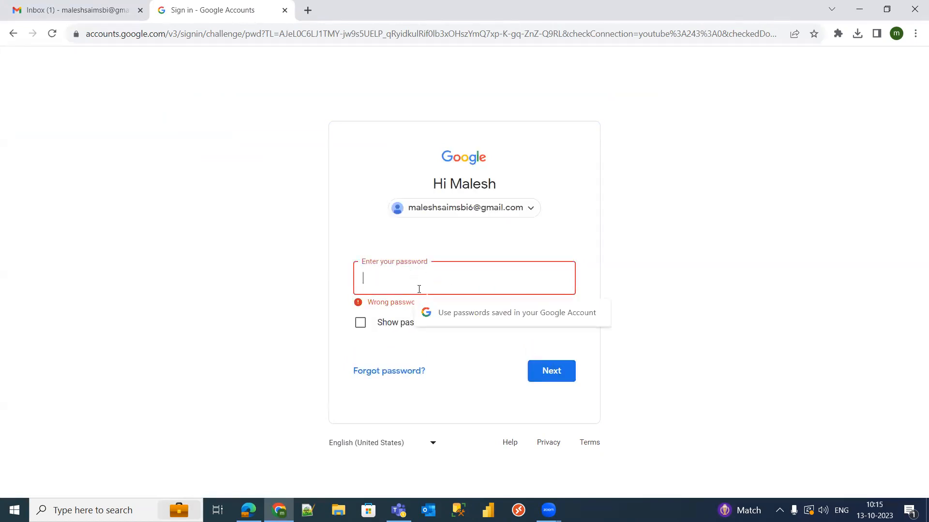
type("•••")
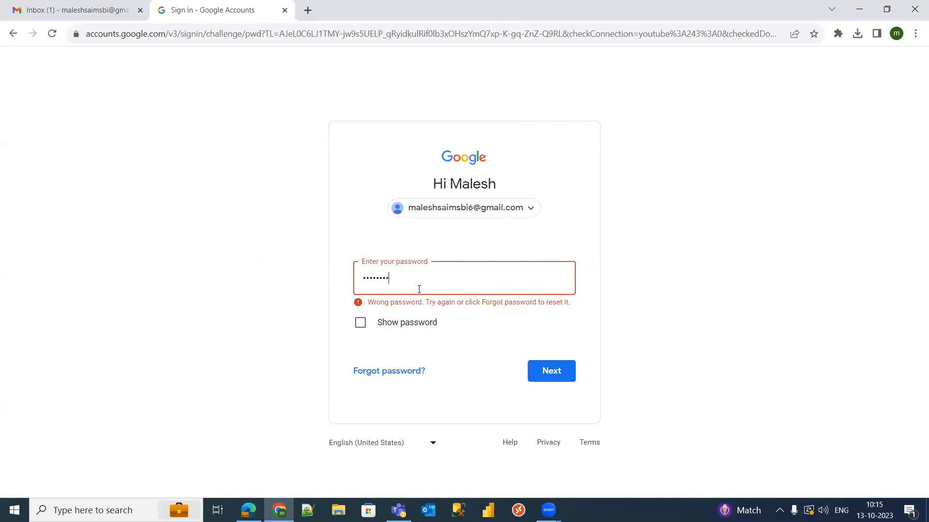
key("Return")
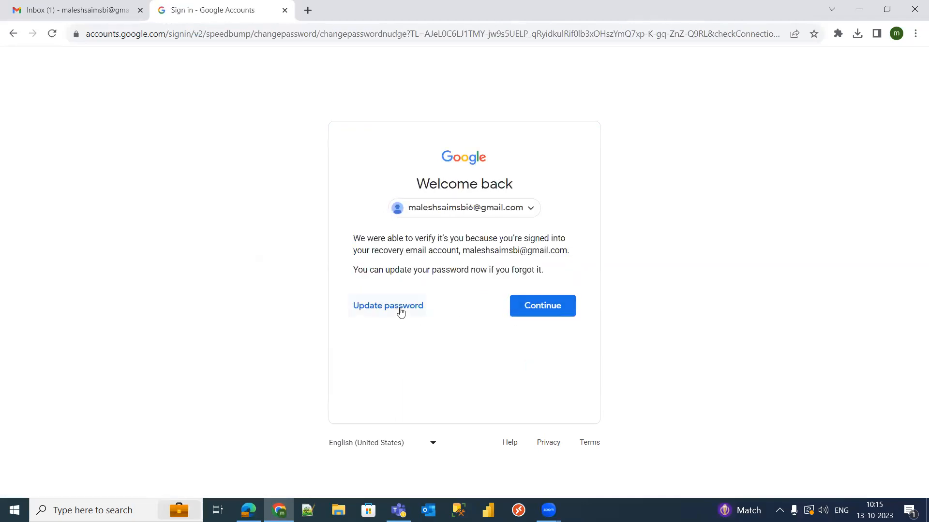
left_click(540, 306)
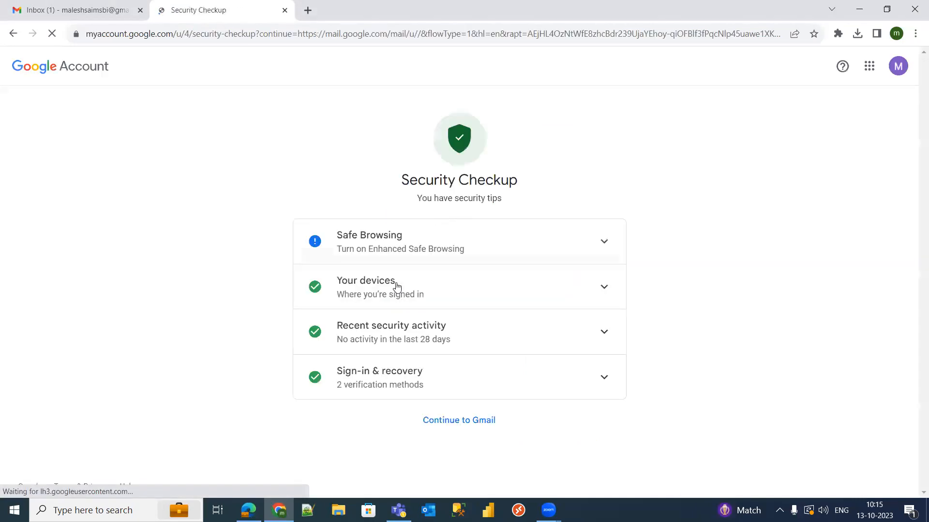
left_click(466, 423)
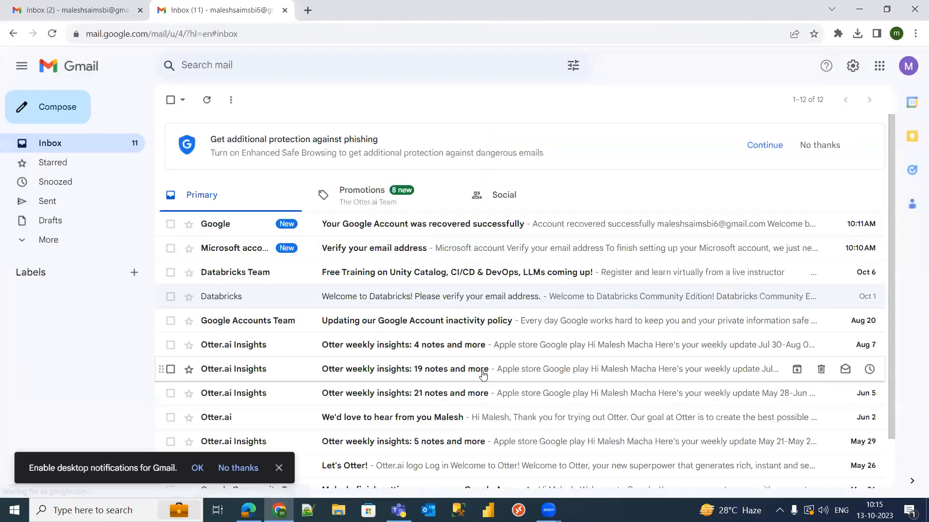
left_click(907, 66)
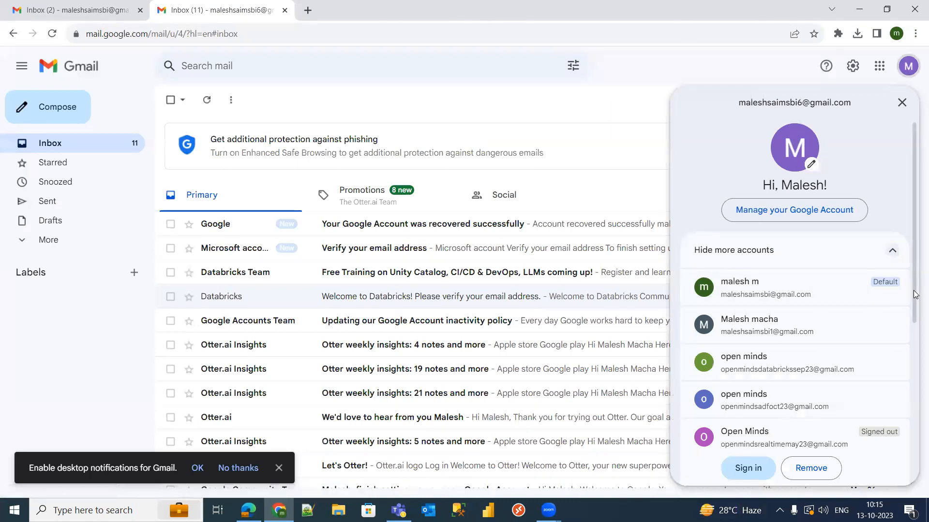
left_click_drag(914, 294, 915, 342)
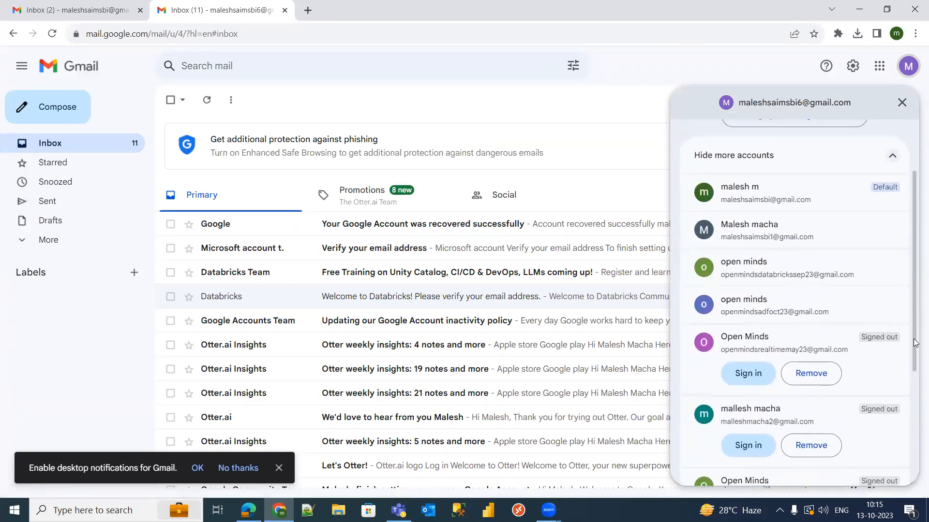
left_click(583, 124)
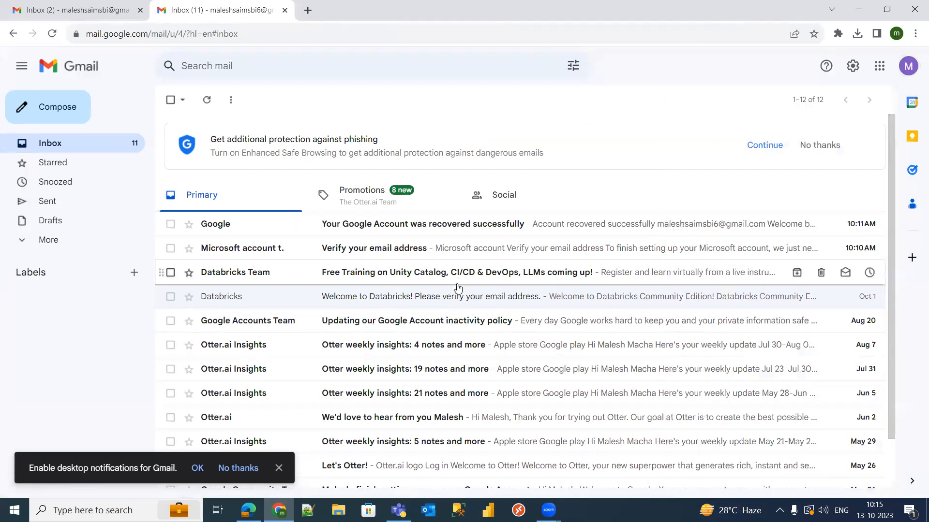
left_click(909, 71)
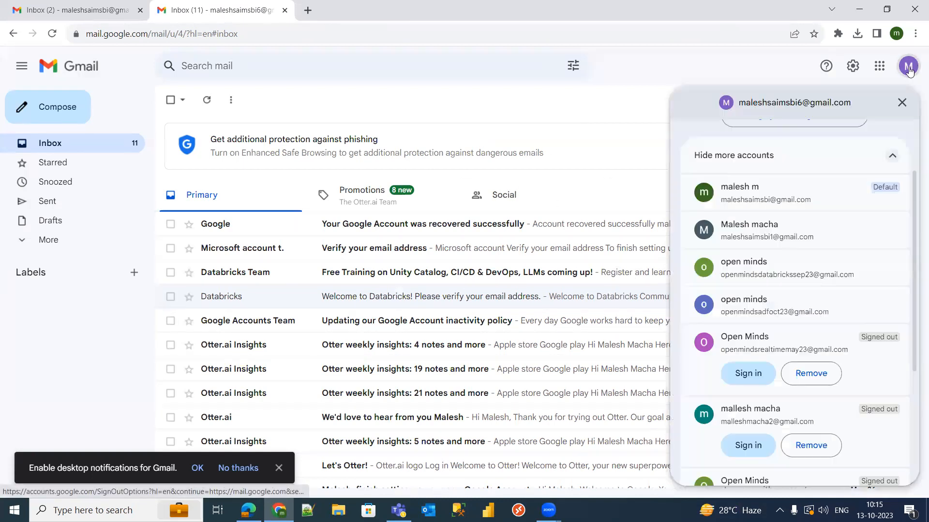
left_click(542, 103)
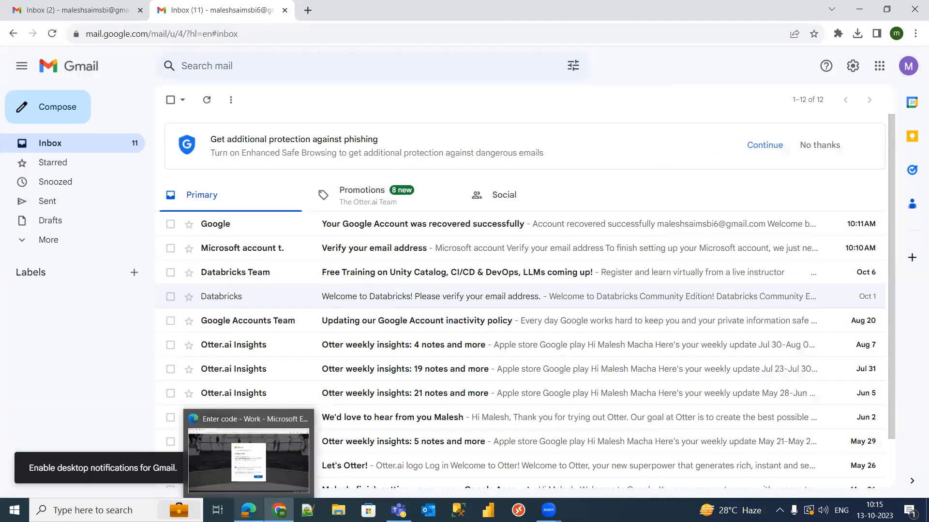
Step: Search the Gmail inbox and spam folder for the Microsoft verification email
left_click(248, 510)
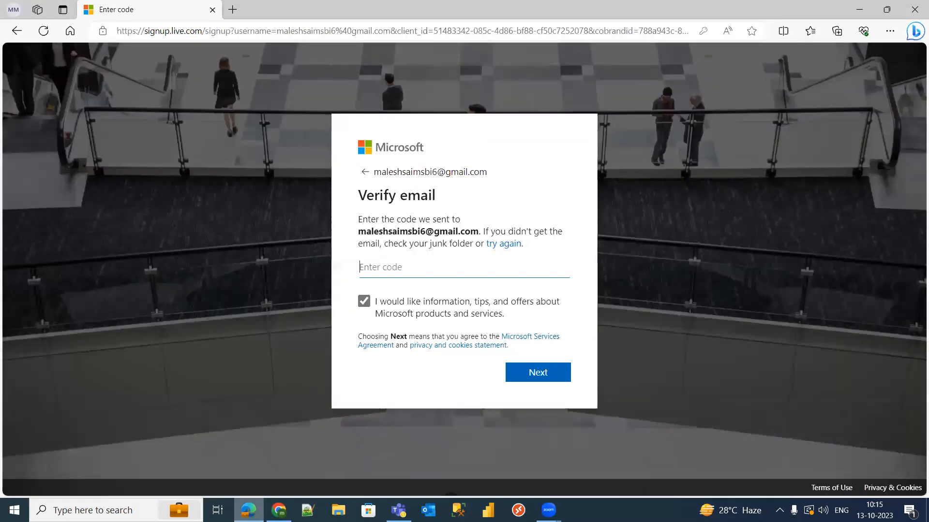
key("alt+Tab")
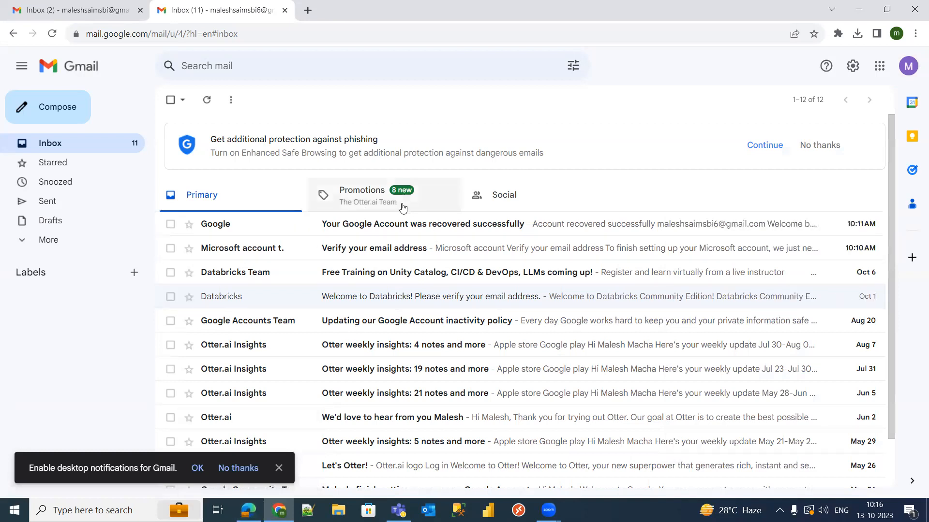
left_click(22, 240)
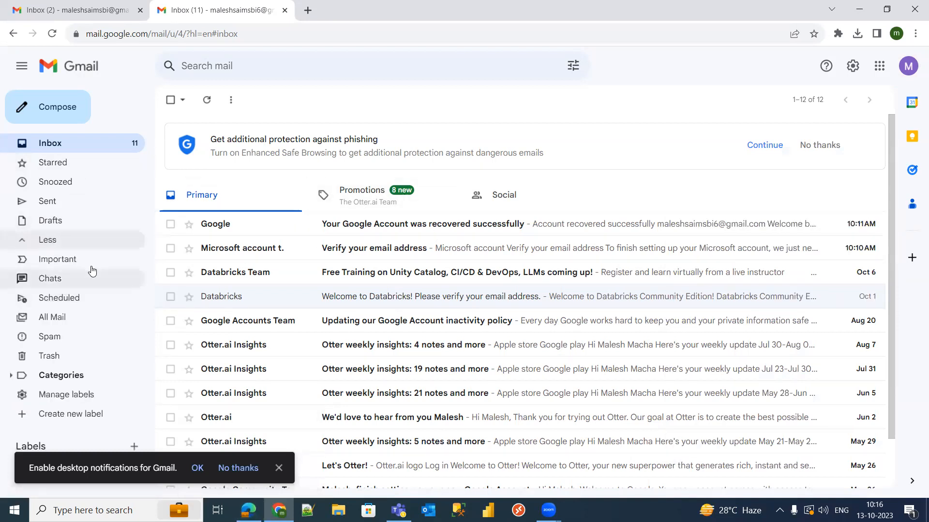
left_click(60, 343)
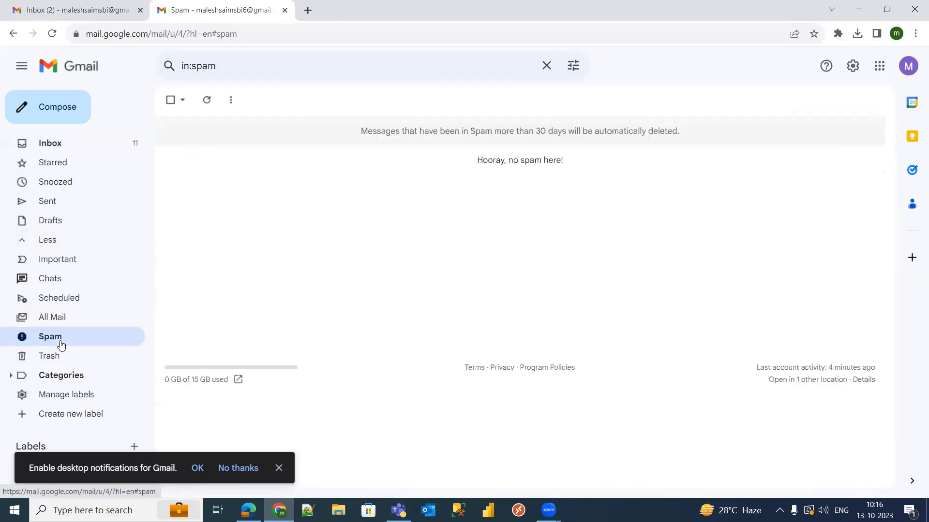
left_click(67, 140)
left_click(248, 510)
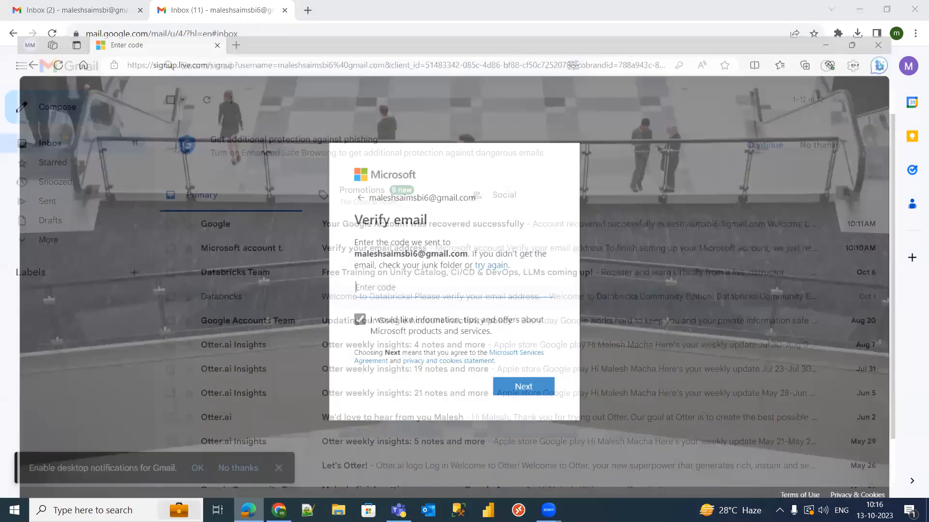
left_click(502, 245)
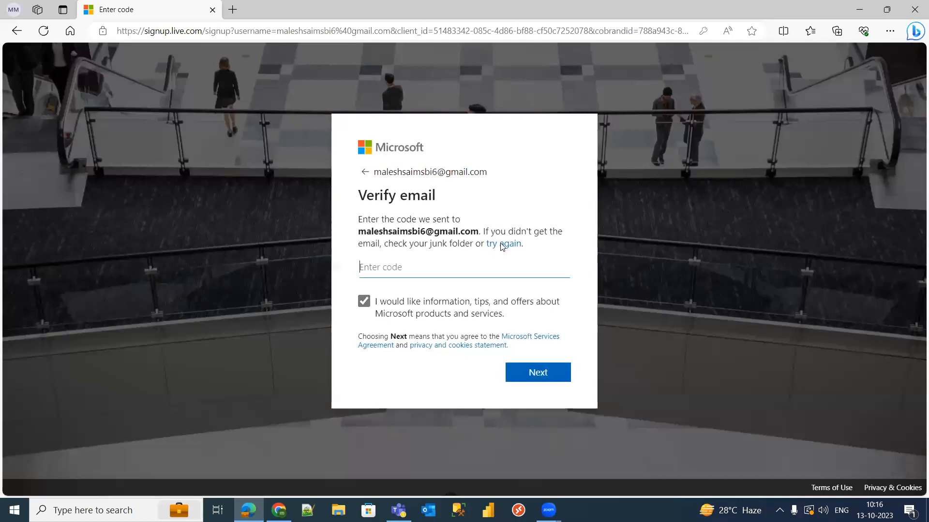
mouse_move(279, 509)
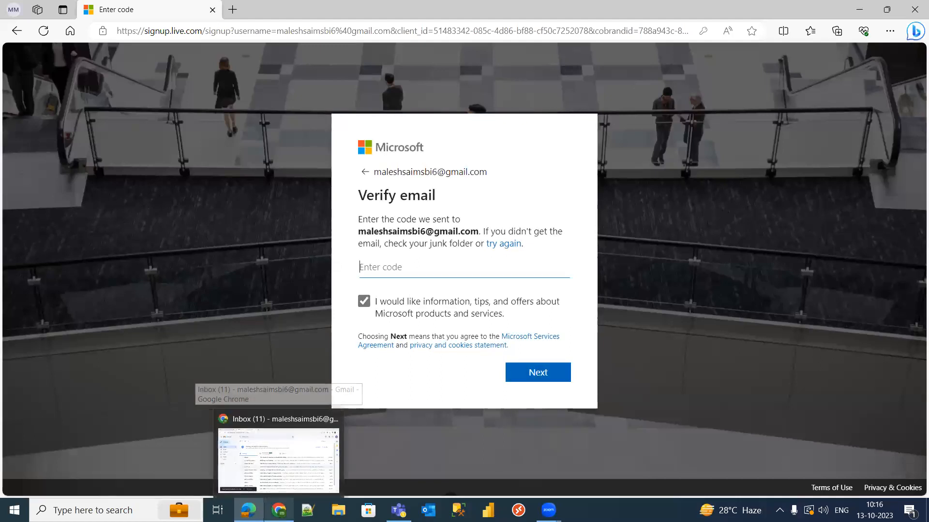
left_click(278, 457)
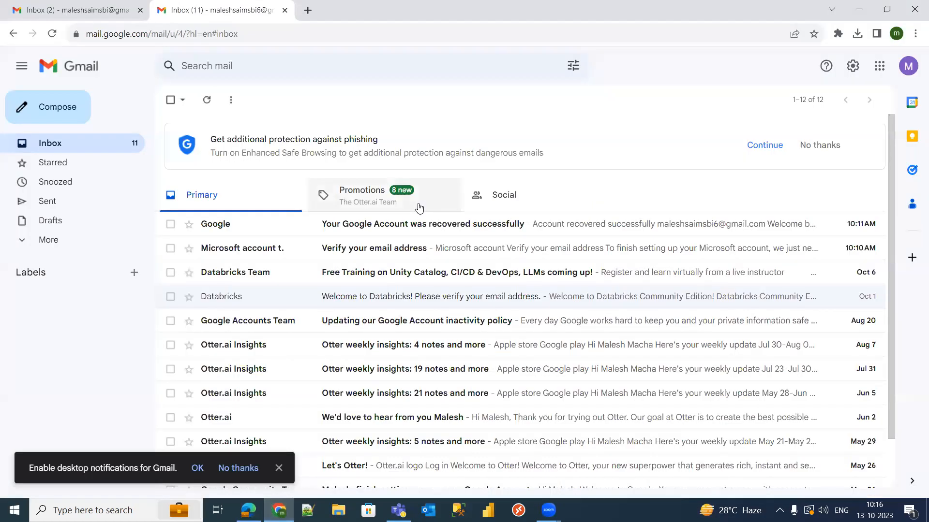
Step: Open the Microsoft verification email, copy its security code, and enter it on the verify email page
left_click(373, 249)
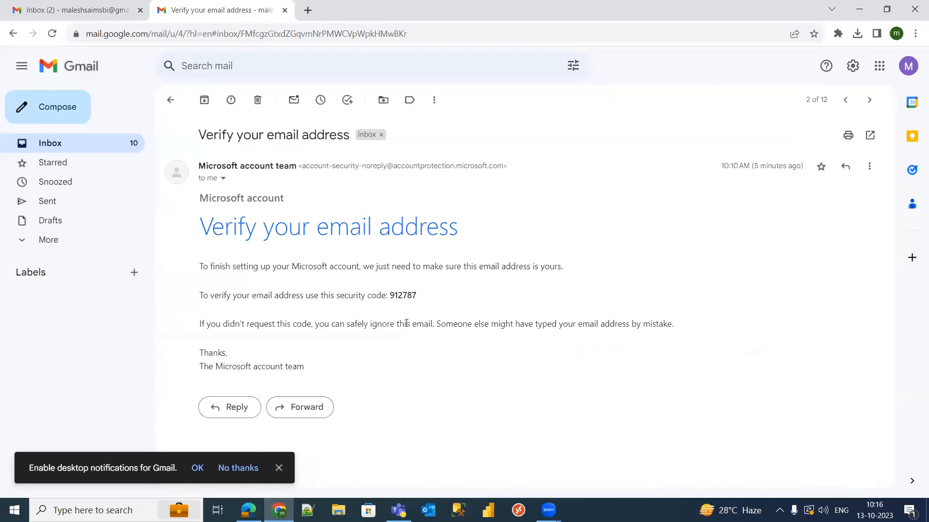
left_click_drag(392, 296, 423, 296)
left_click(248, 510)
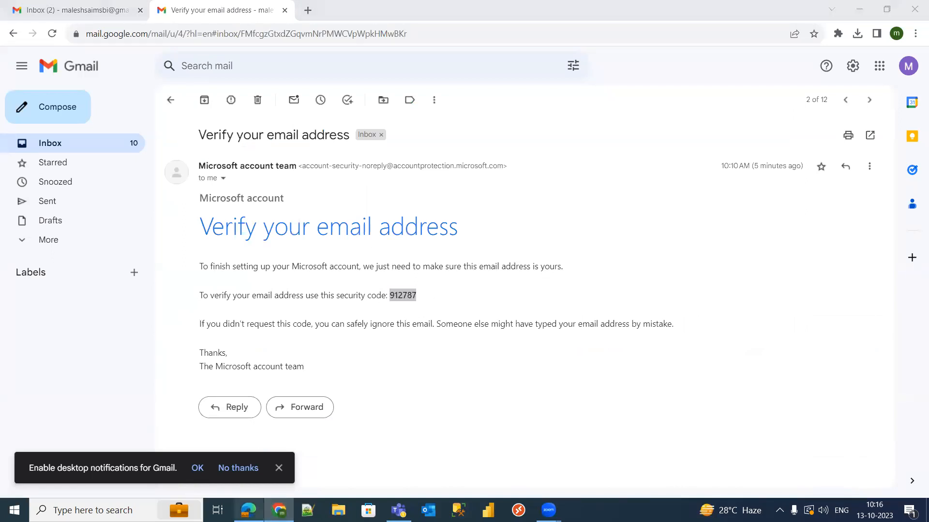
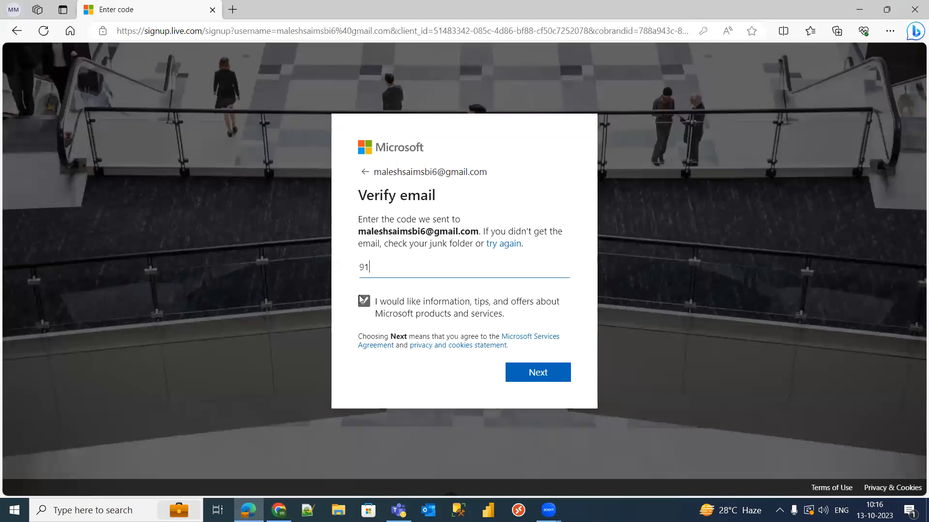
left_click(548, 372)
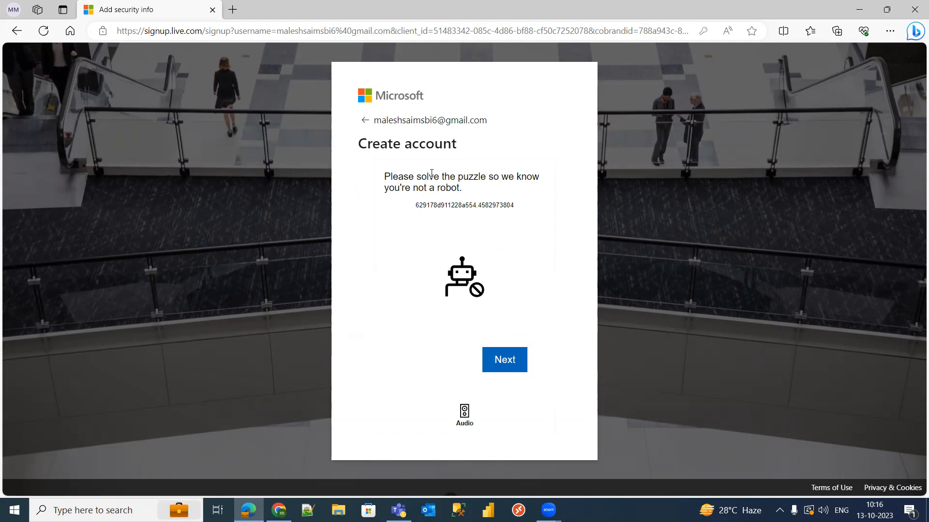
Step: Solve the robot check puzzle by rotating the animal to match the hand and submit
left_click(505, 362)
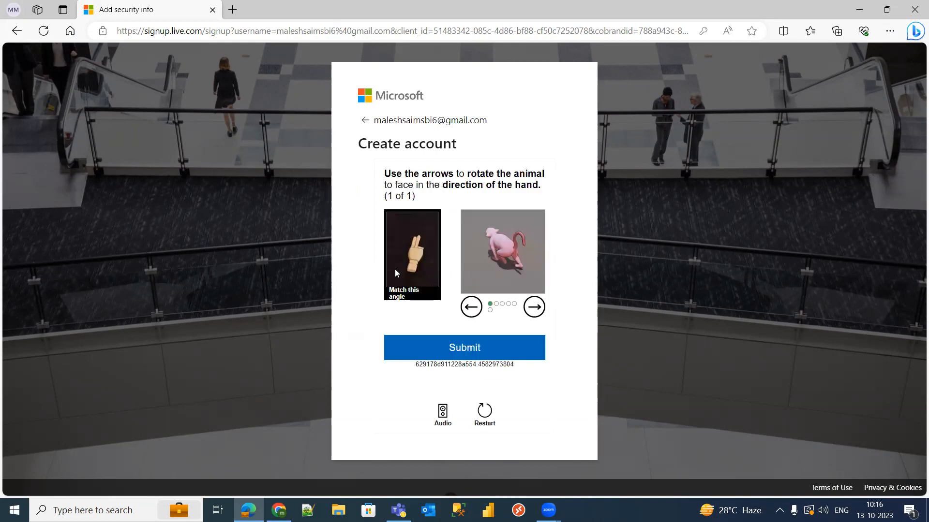
left_click(471, 307)
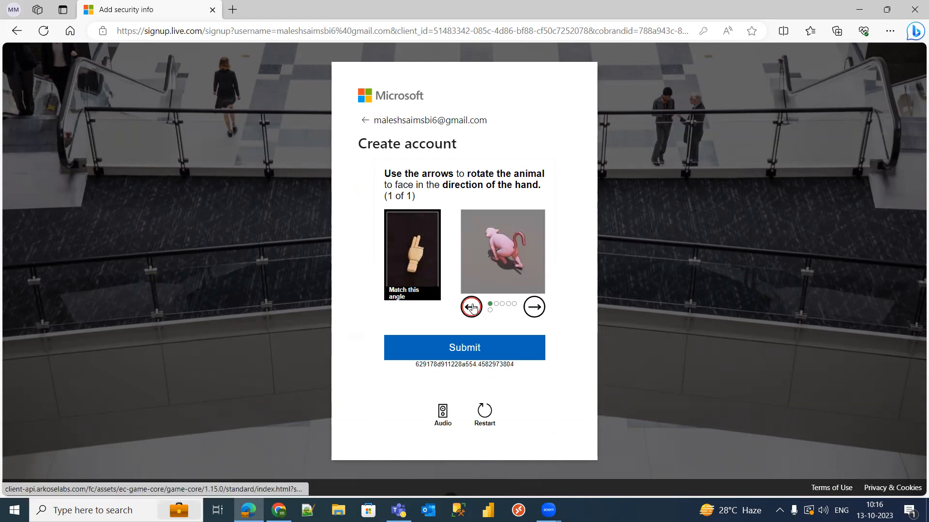
left_click(503, 352)
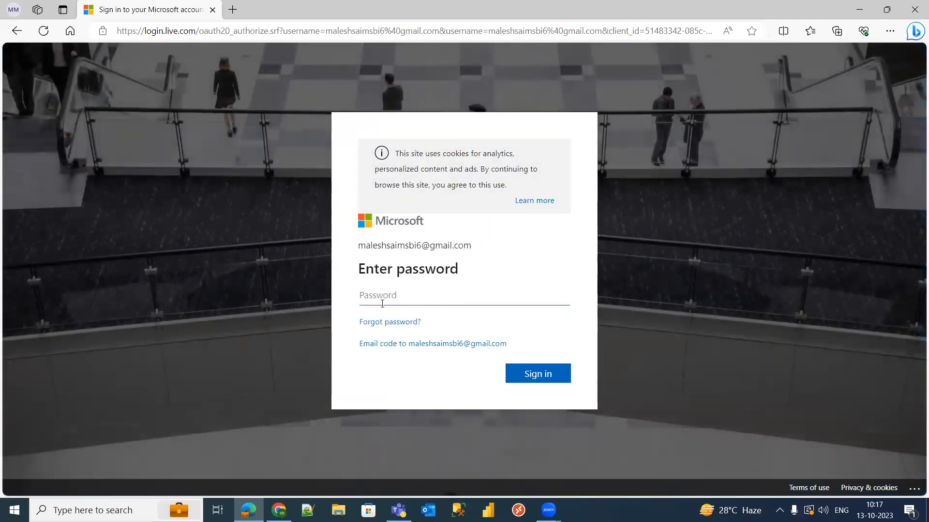
Step: Enter the Microsoft account password and sign in
type("•••")
left_click(543, 374)
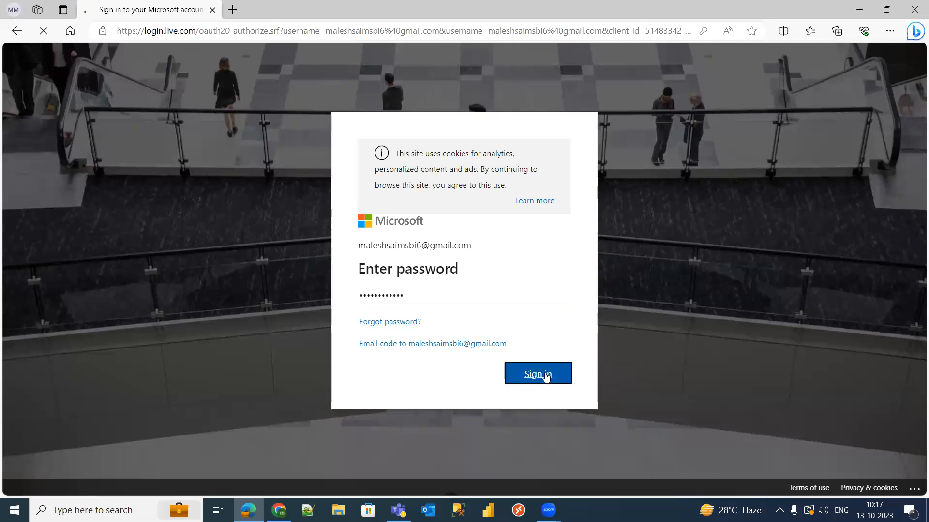
left_click(365, 300)
left_click(545, 331)
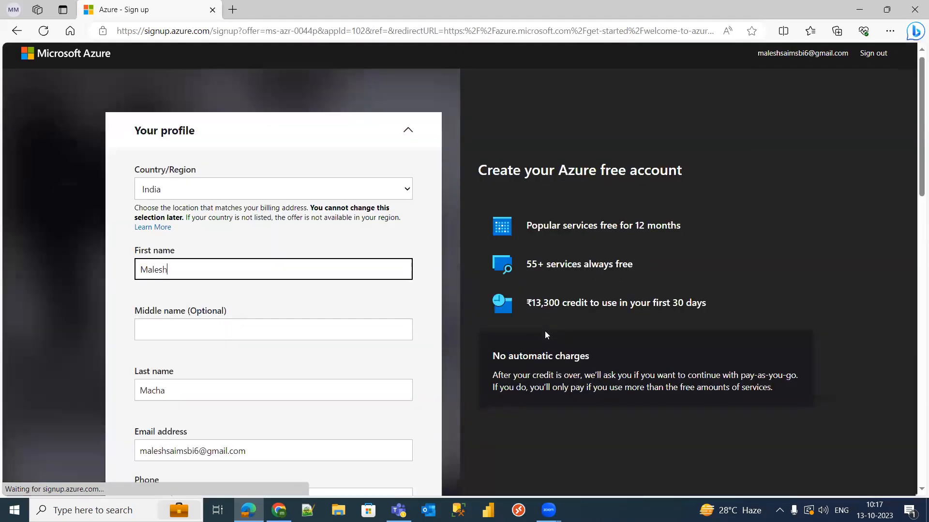
Step: Enter the phone number in the profile form
scroll(914, 196, "down", 3)
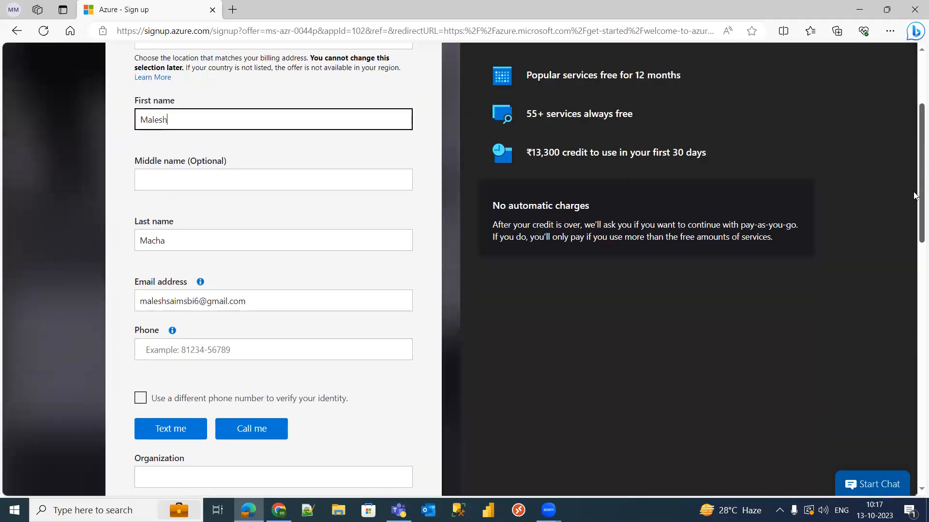
scroll(914, 195, "down", 3)
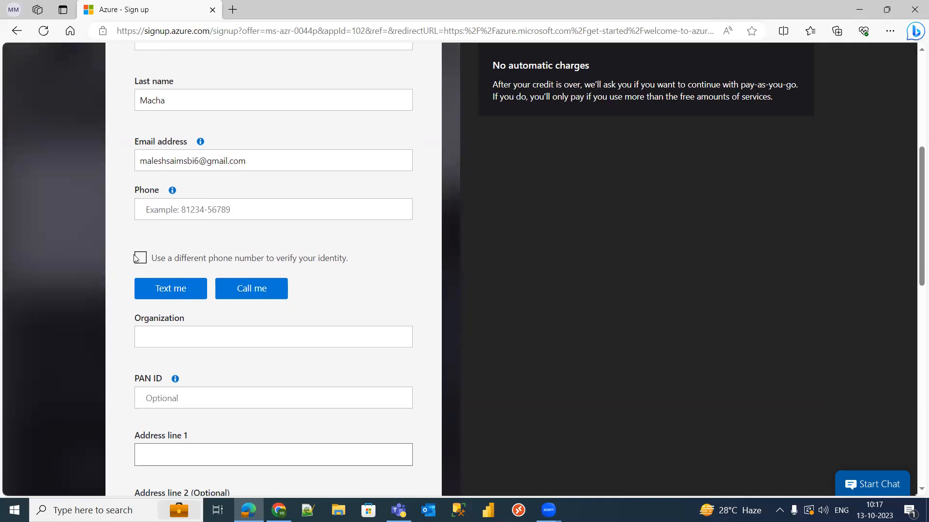
left_click(187, 211)
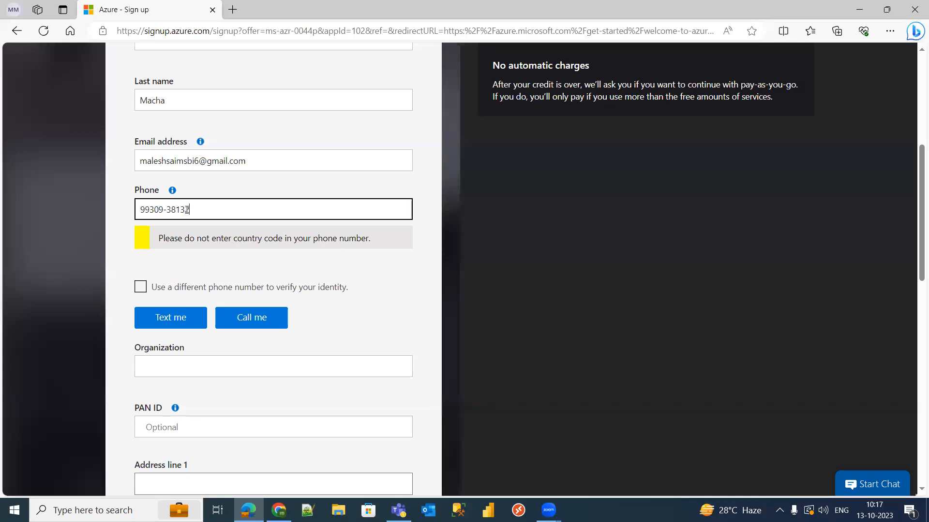
Step: Request a verification code by text message and submit the received verification code
left_click(374, 264)
left_click(185, 323)
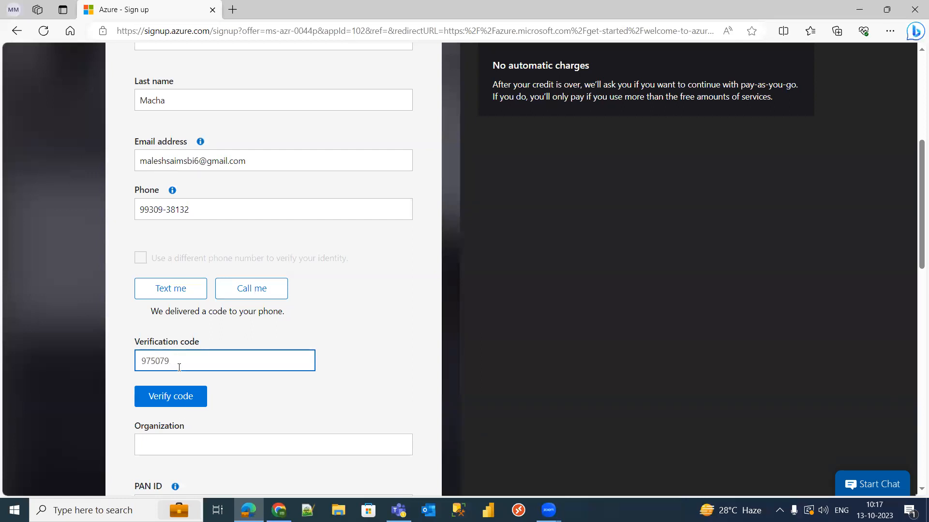
left_click(177, 402)
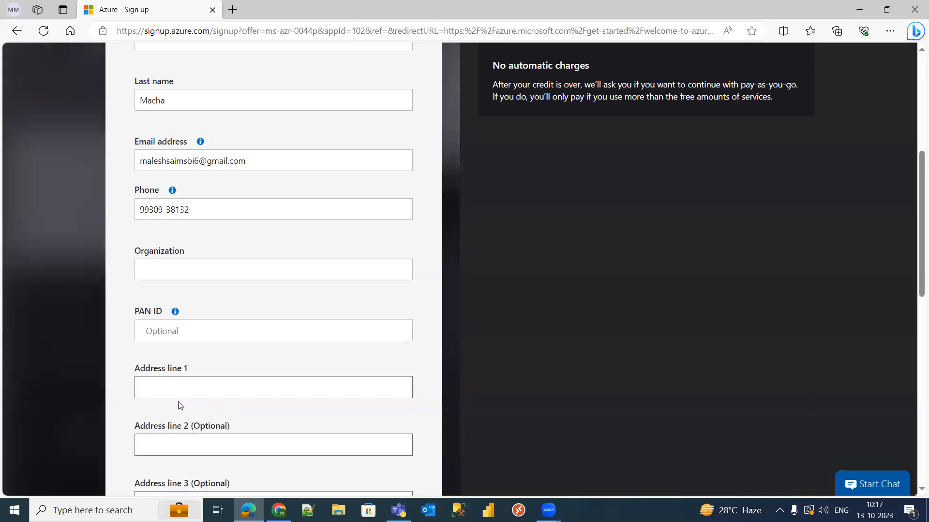
Step: Fill in the city and choose the state in the profile address
left_click_drag(914, 248, 914, 340)
left_click(251, 274)
type("Hyderabad")
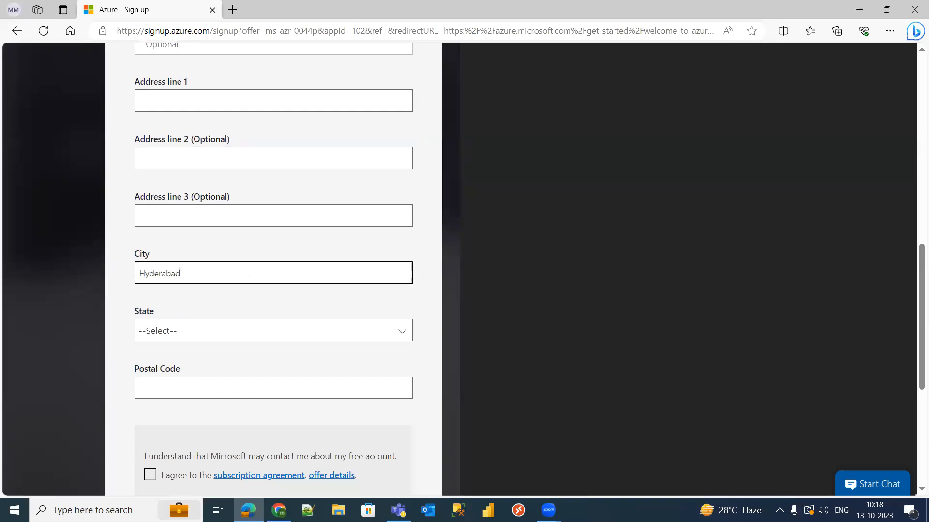
left_click(226, 331)
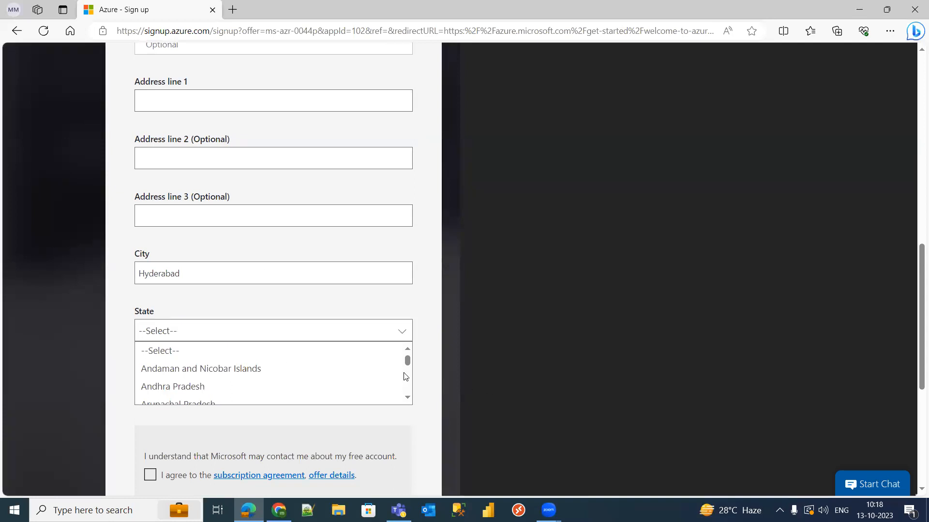
mouse_move(407, 362)
left_mouse_down()
mouse_move(409, 373)
mouse_move(414, 354)
left_mouse_up()
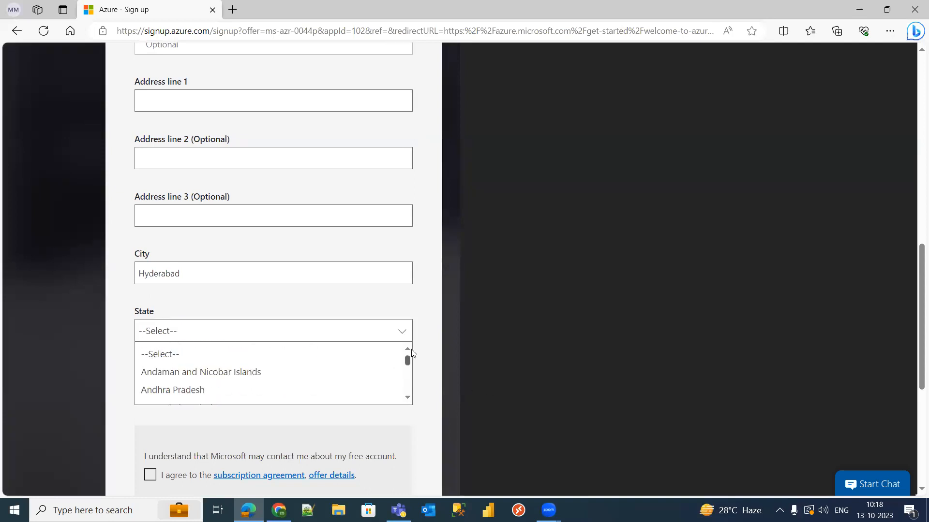
left_click(184, 390)
Step: Enter the postal code in the profile address
left_click(207, 388)
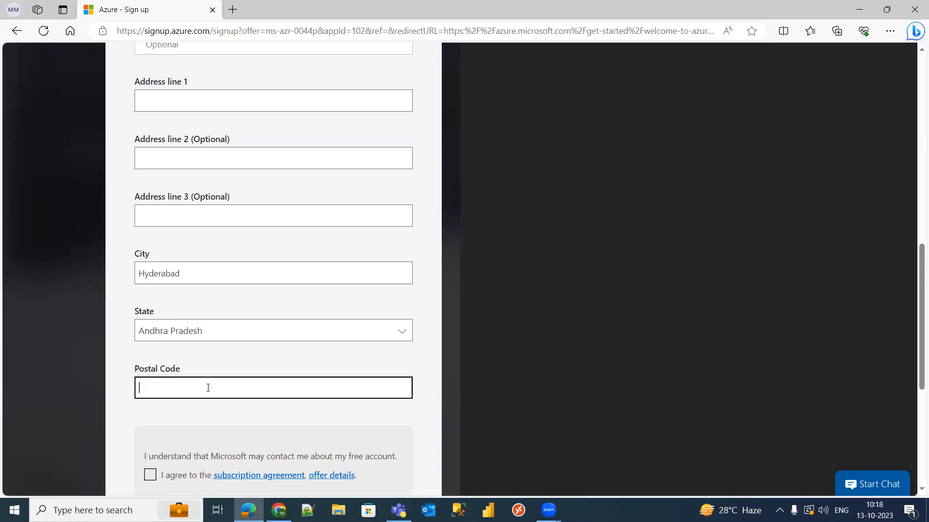
type("%000")
key("BackSpace")
key("BackSpace")
key("BackSpace")
type("500019")
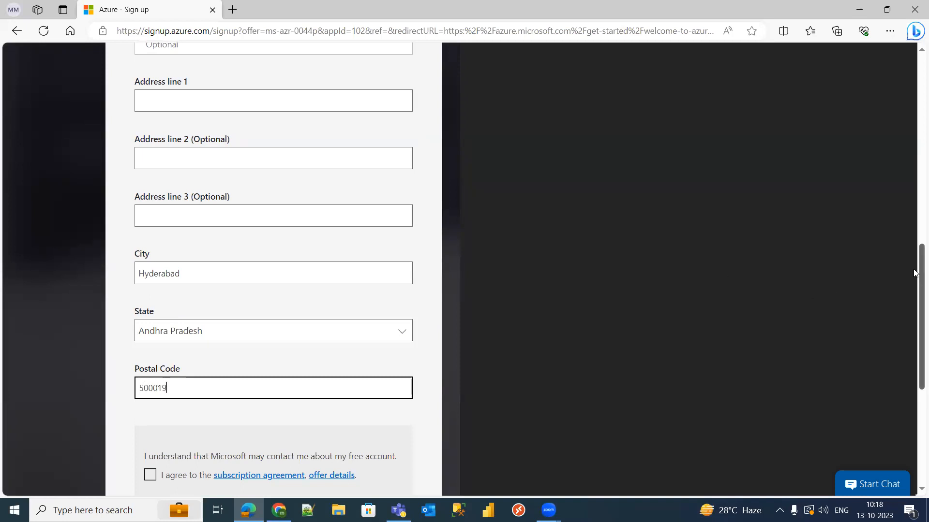
Step: Agree to the subscription agreement and offer details, and submit the profile with Next
scroll(915, 271, "down", 5)
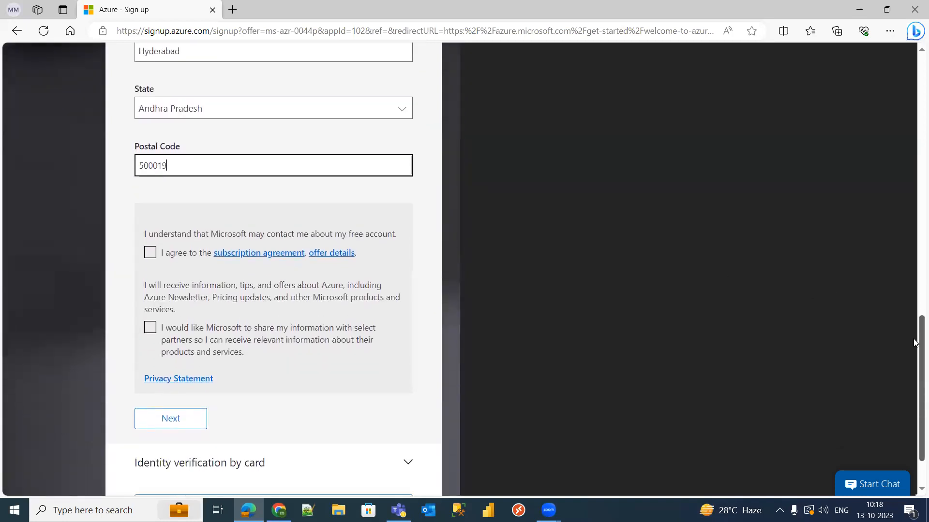
left_click(150, 244)
left_click(179, 415)
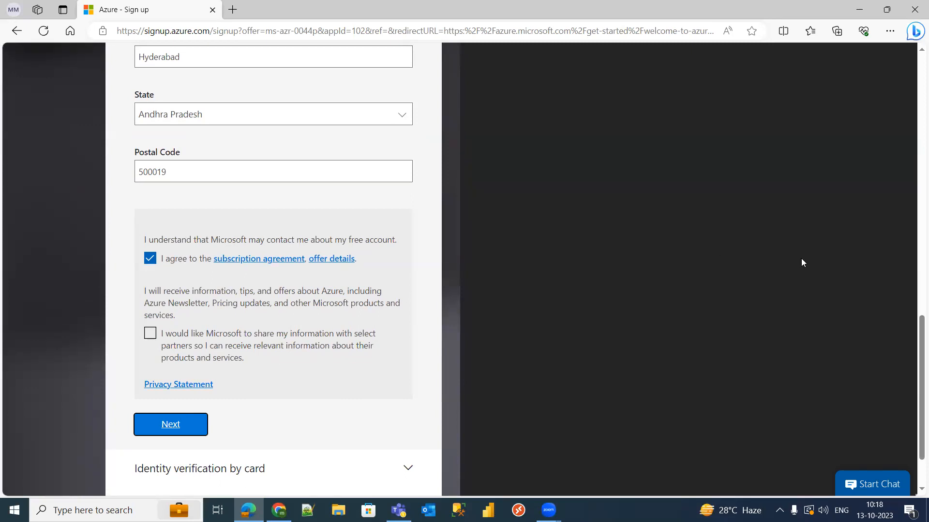
Step: Set the Organization field to Openminds
left_click_drag(914, 345, 914, 200)
left_click(172, 209)
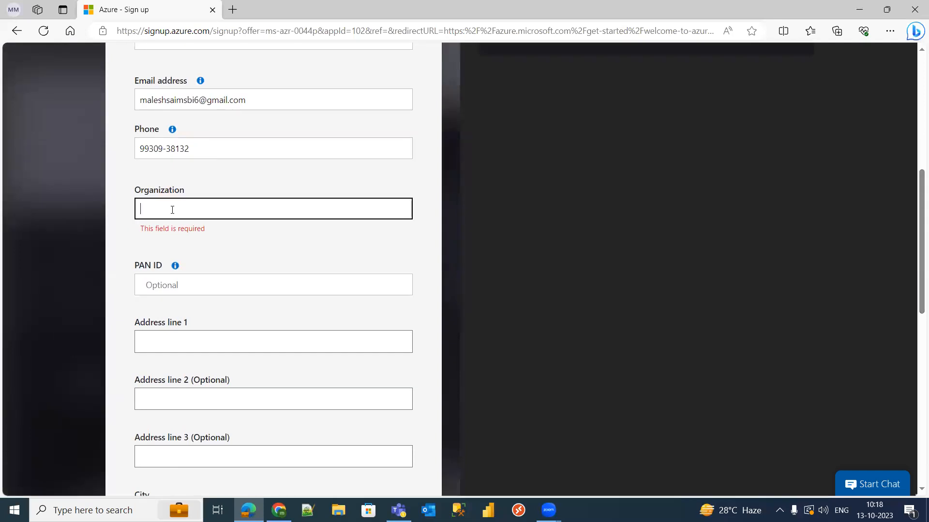
type("Openminds")
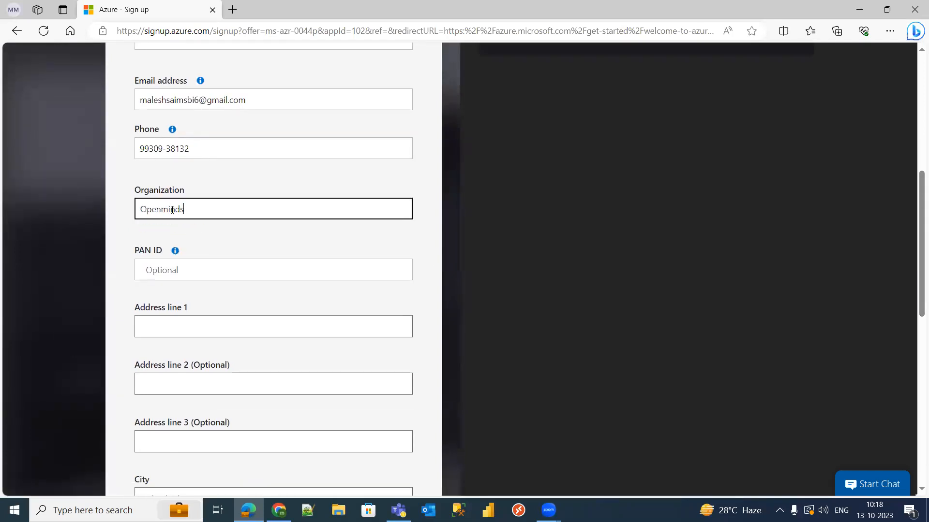
Step: Submit the profile again with Next
scroll(646, 409, "down", 7)
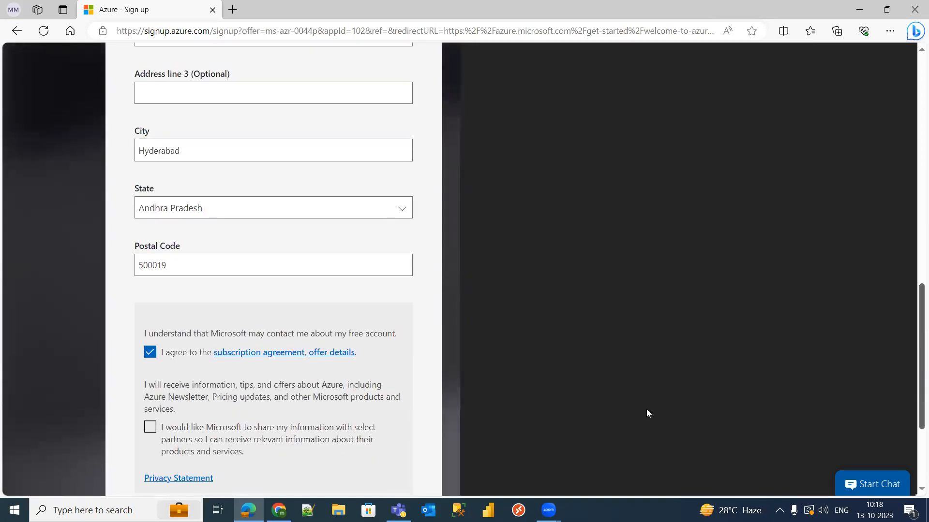
scroll(916, 404, "down", 3)
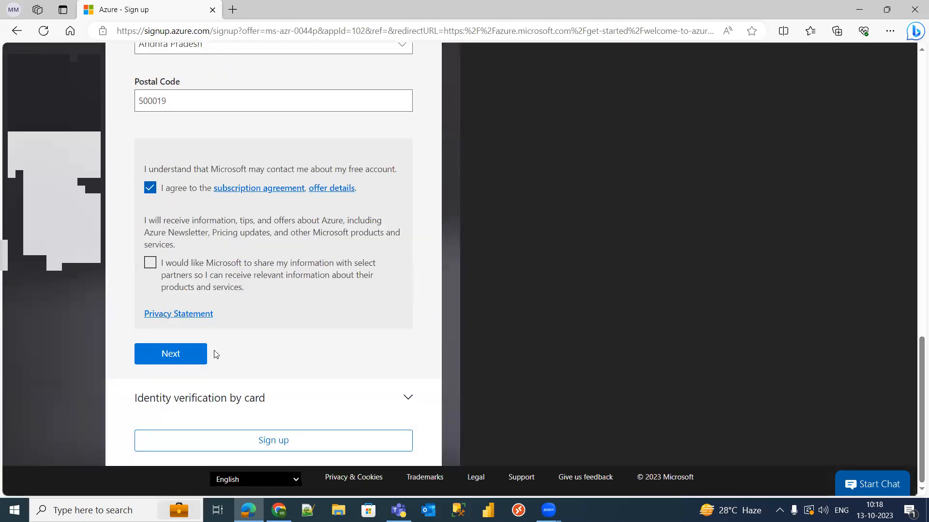
left_click(202, 355)
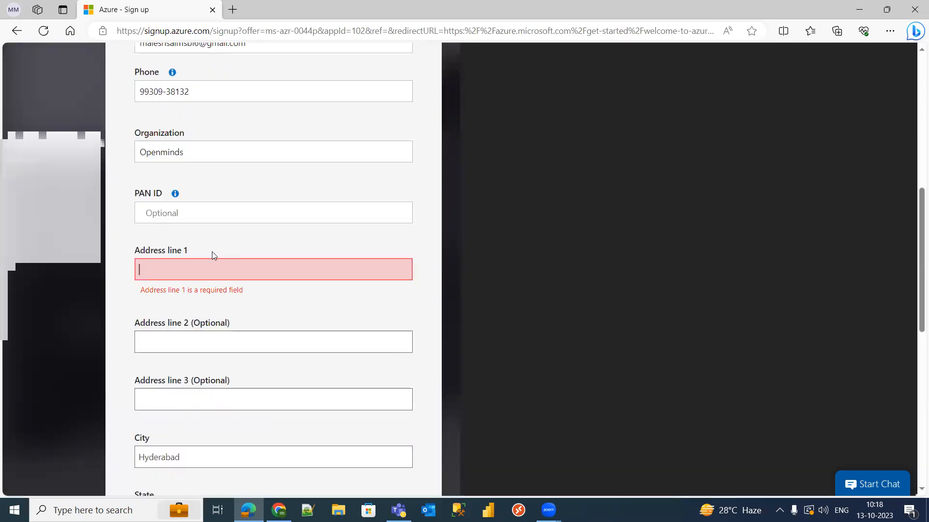
Step: Fill in address line 1 and submit the profile to reach card verification
type("Hyd")
left_click_drag(914, 266, 914, 430)
left_click(187, 358)
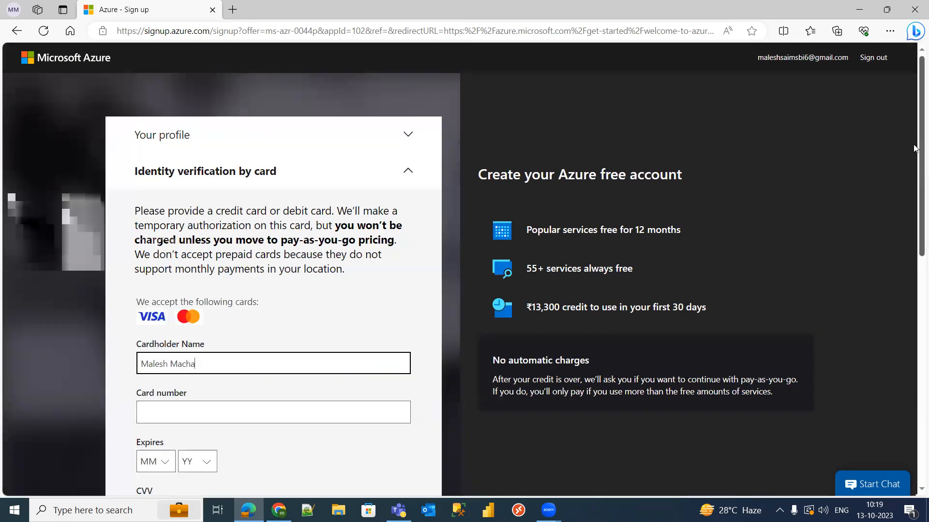
Step: Review the identity verification by card section and its fields
left_click_drag(915, 145, 914, 213)
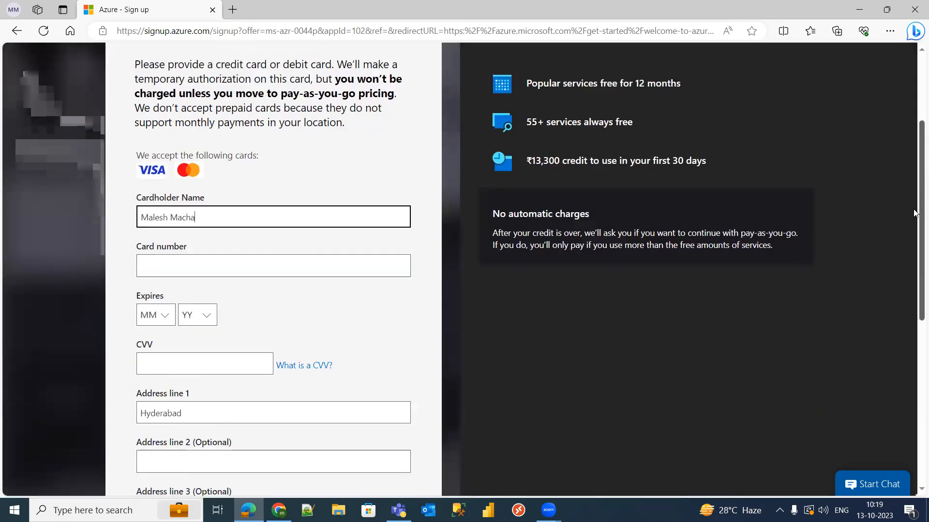
scroll(914, 213, "down", 2)
left_click(206, 174)
left_click(298, 228)
left_click_drag(914, 200, 914, 348)
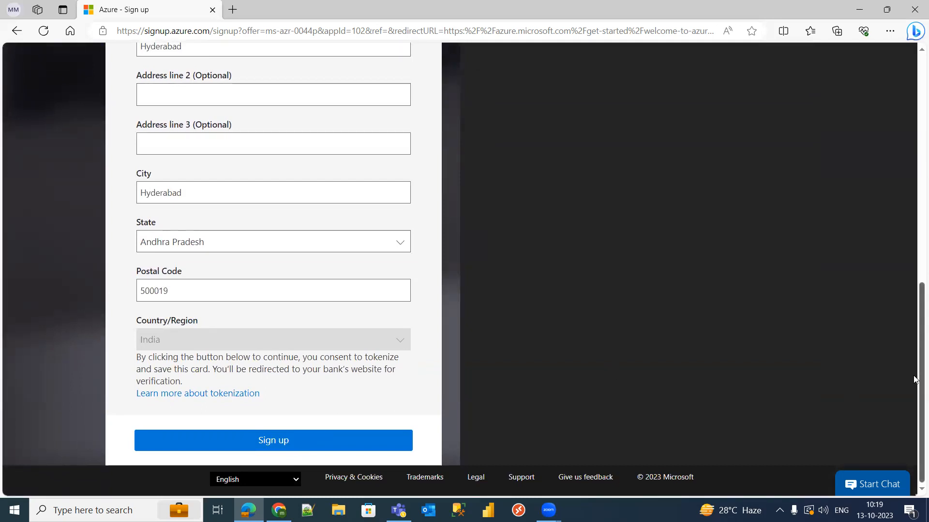
left_click_drag(914, 380, 914, 322)
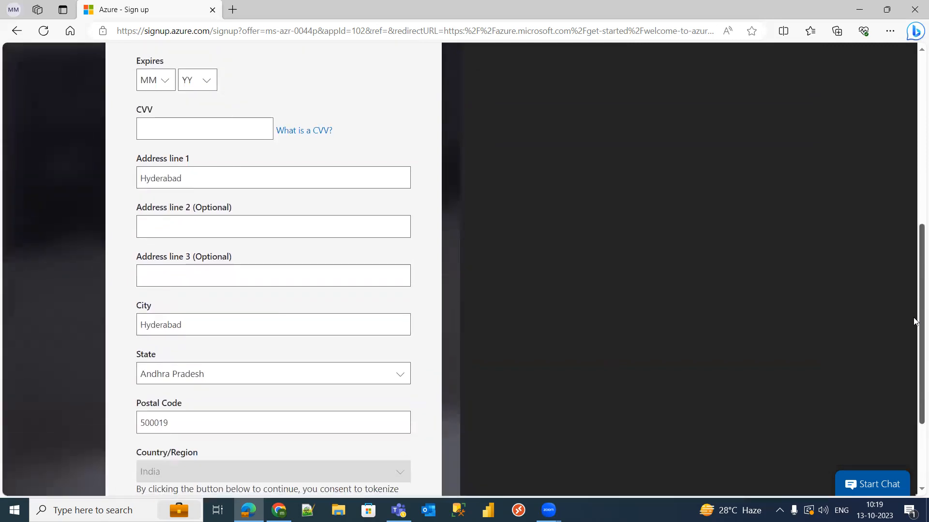
scroll(914, 300, "up", 2)
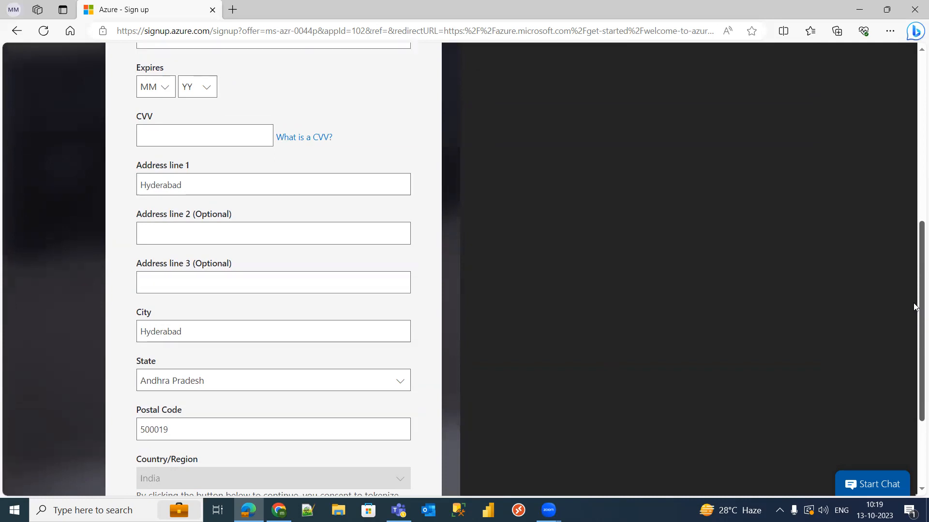
scroll(914, 257, "up", 1)
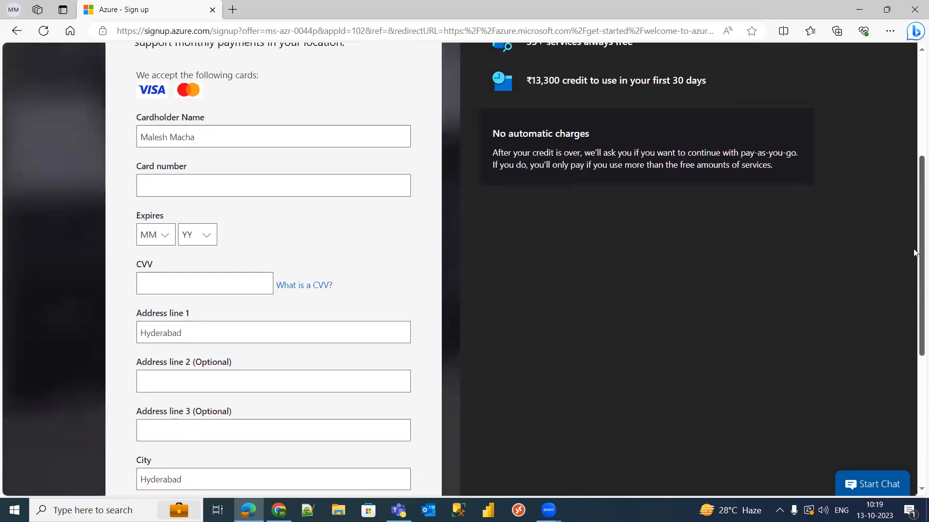
left_click_drag(914, 252, 914, 188)
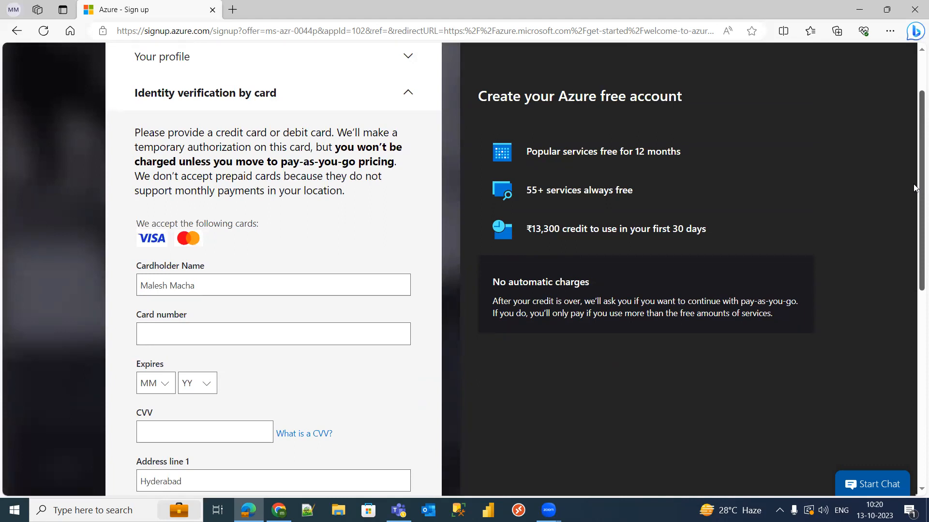
left_click_drag(914, 188, 914, 387)
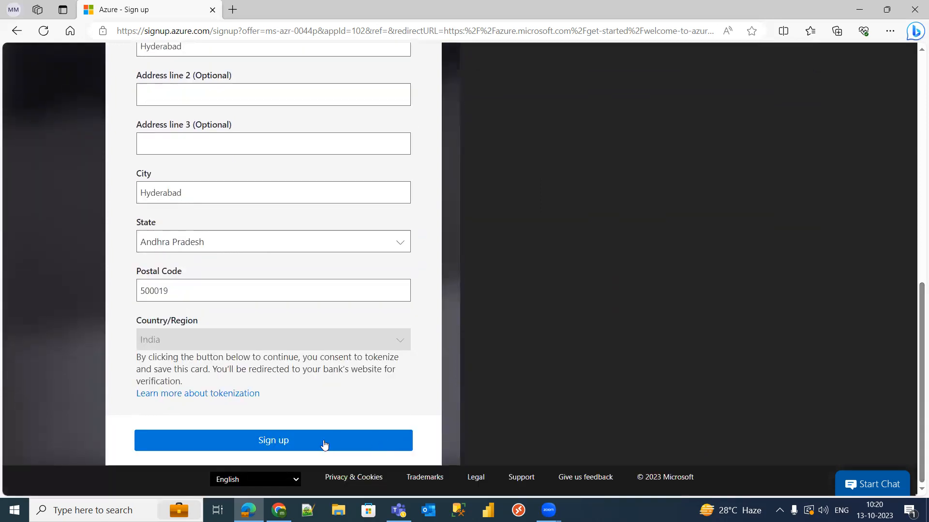
left_click_drag(915, 318, 914, 135)
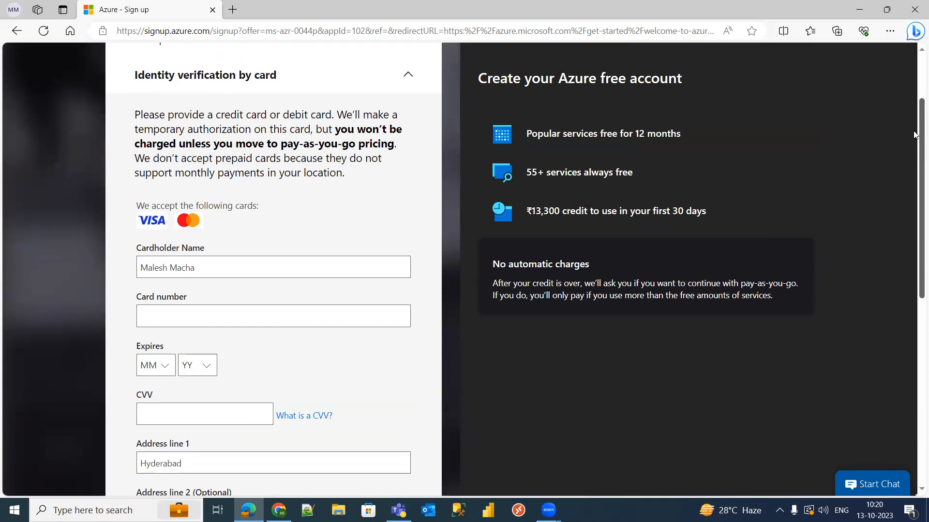
left_click_drag(914, 135, 914, 94)
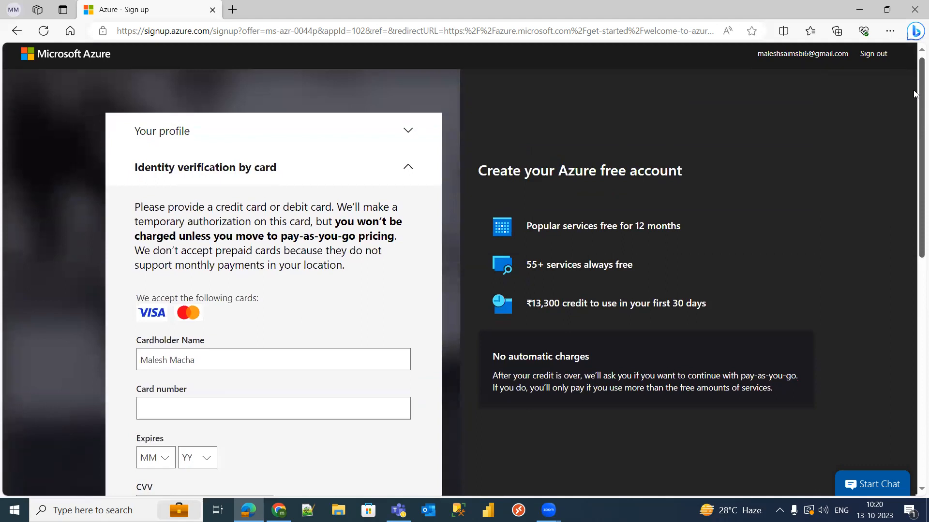
Step: Highlight the ₹13,300 credit to use in your first 30 days offer text
left_click_drag(763, 53, 805, 121)
left_click(804, 121)
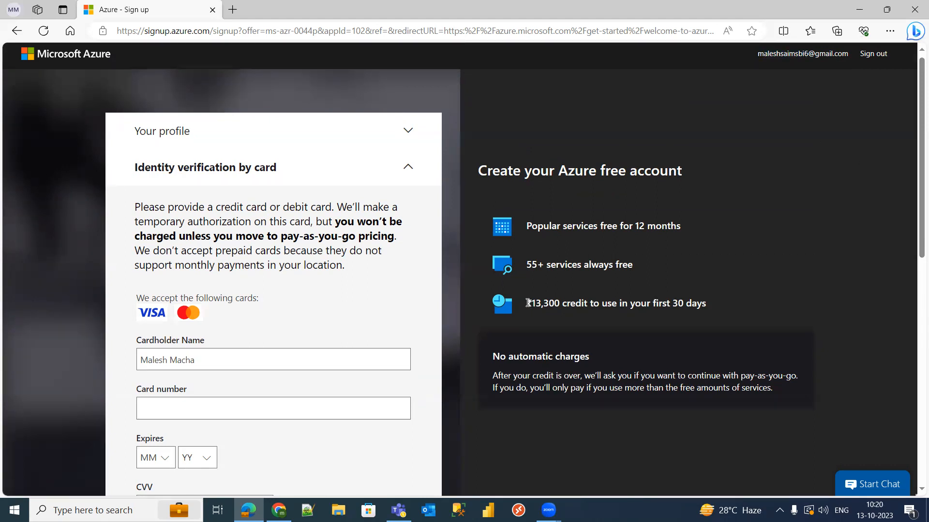
left_click_drag(530, 303, 563, 308)
left_click_drag(709, 304, 532, 303)
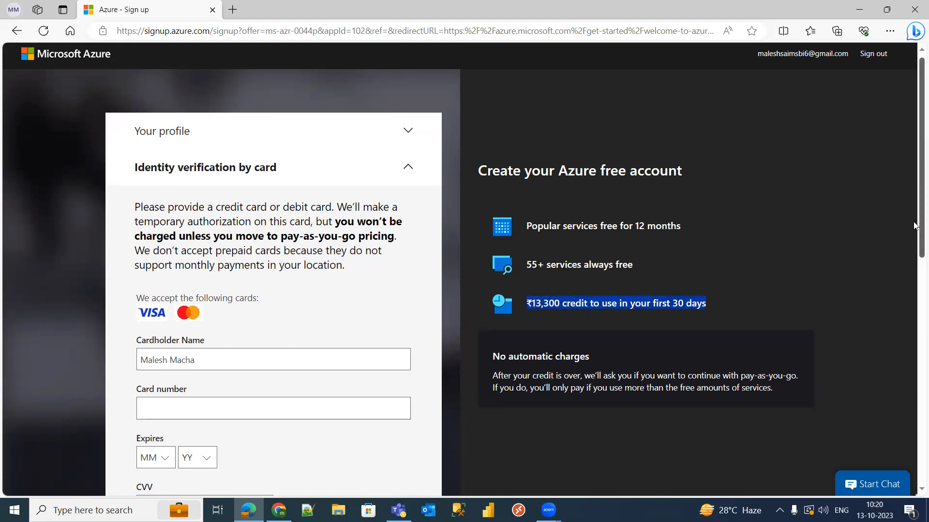
left_click_drag(915, 228, 914, 298)
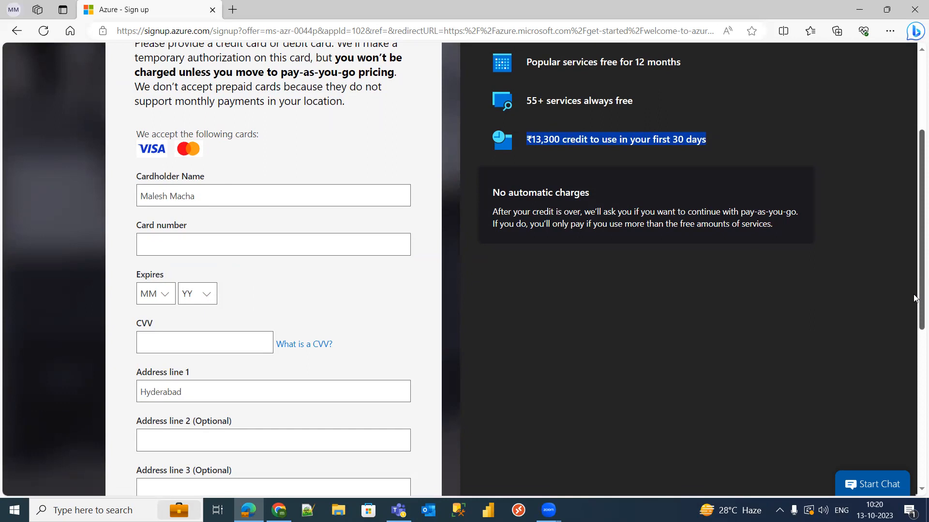
left_click_drag(914, 298, 914, 228)
left_click(767, 234)
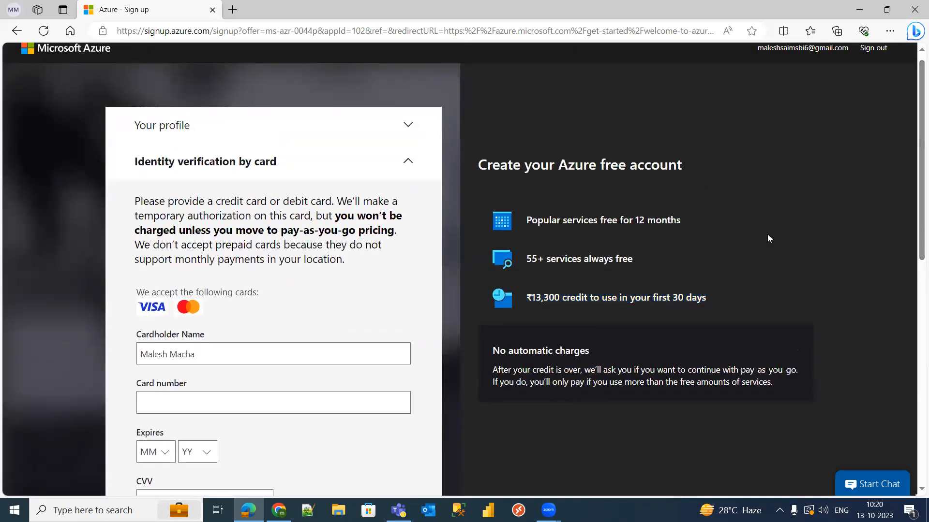
left_click_drag(713, 300, 526, 297)
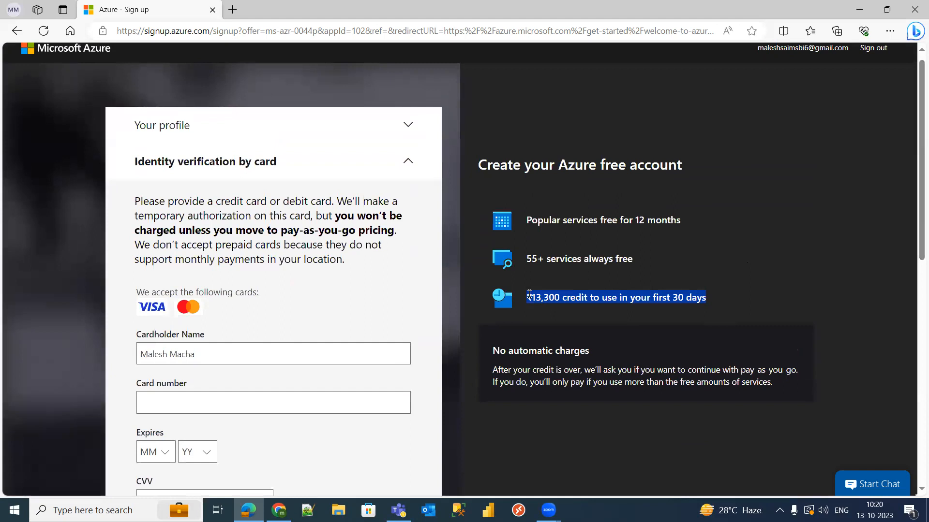
left_click(688, 263)
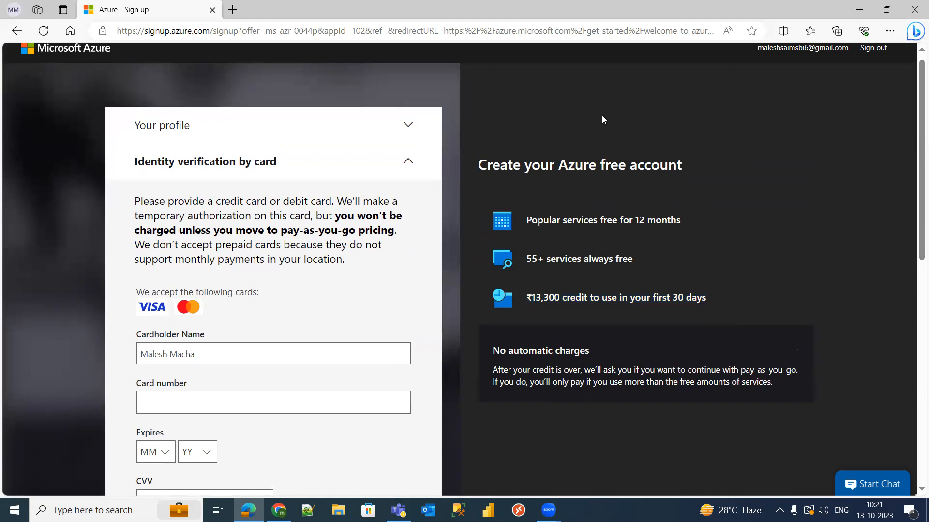
Step: Open portal.azure.com and sign in with the work account from the account picker
left_click_drag(916, 133, 914, 55)
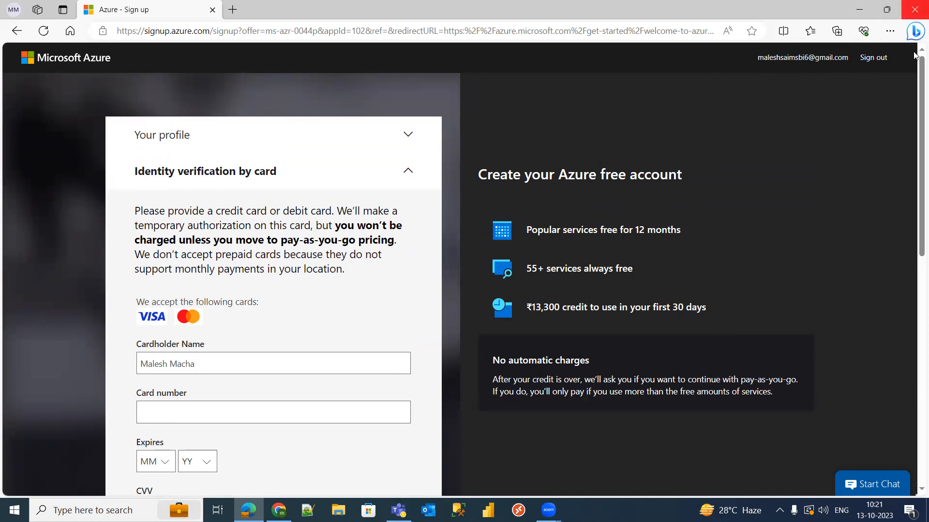
key("ctrl+l")
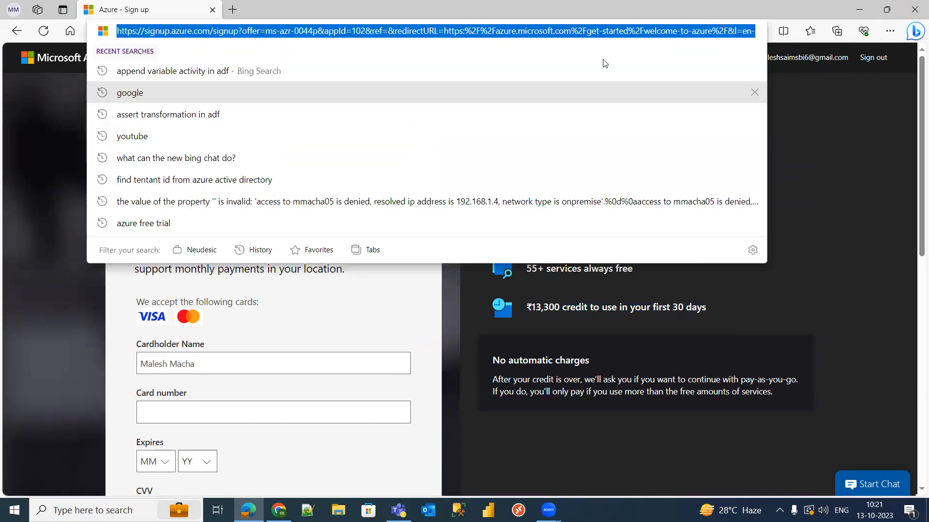
type("portal.azure.com")
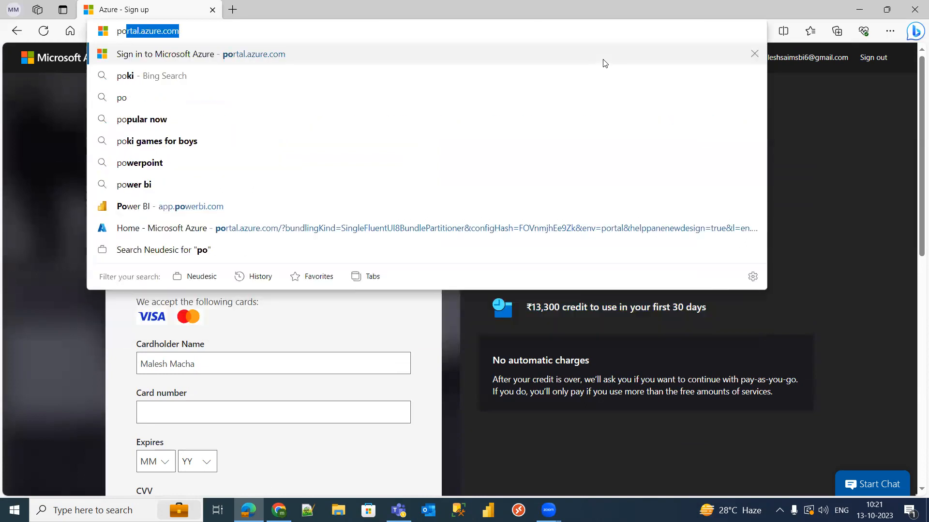
key("End")
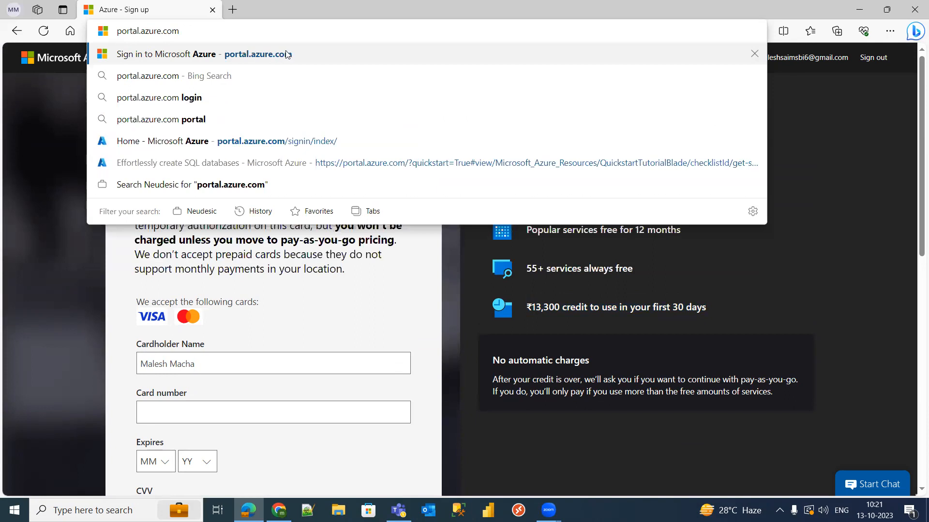
left_click(255, 59)
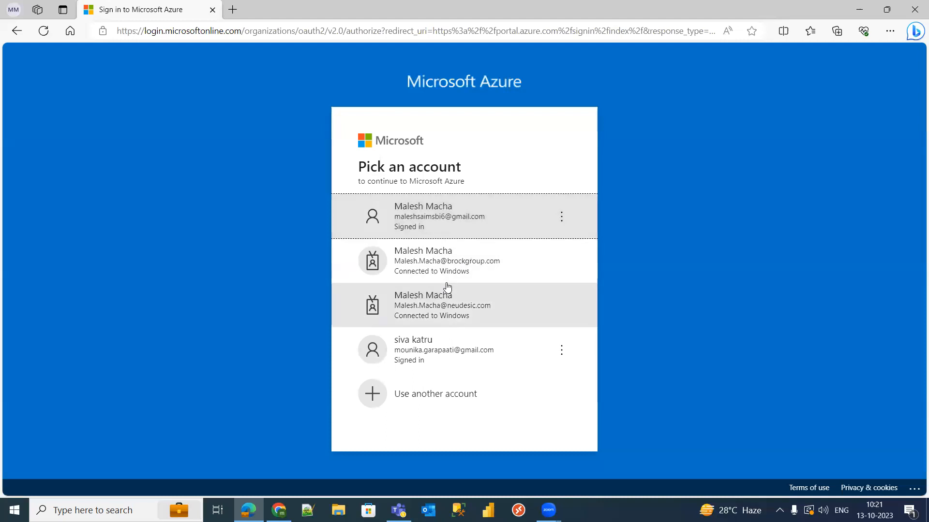
left_click(456, 313)
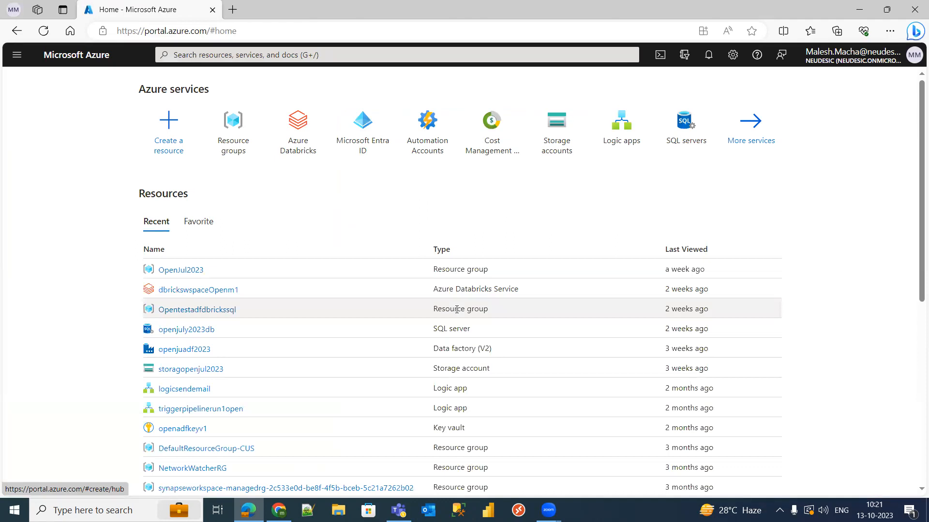
Step: Dismiss the credit remaining notification on the portal home page
key("ctrl+l")
key("End")
left_click(889, 338)
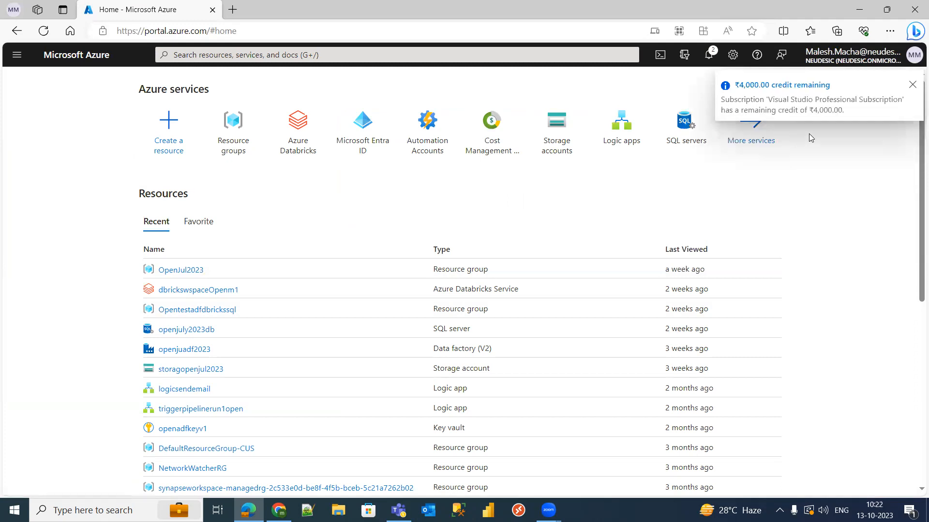
left_click(913, 86)
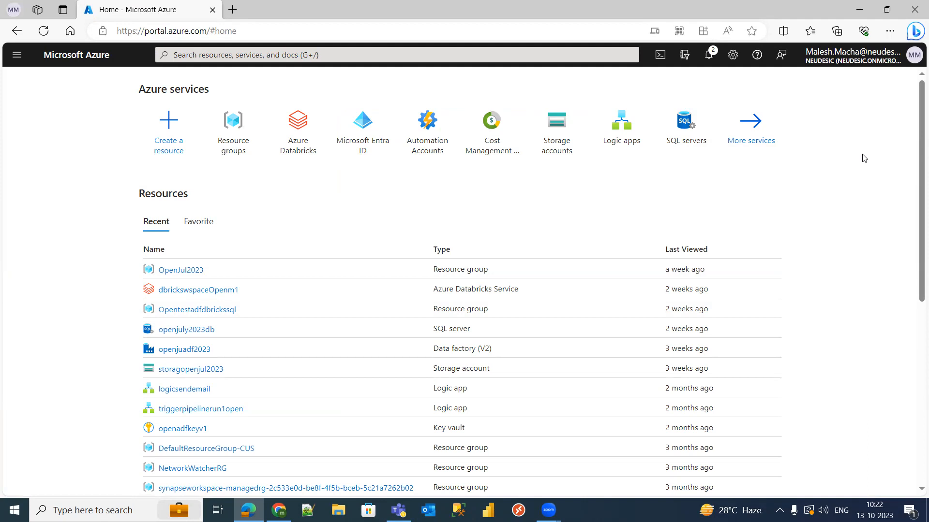
Step: Open the Resource groups list and scroll through the existing groups
left_click(237, 146)
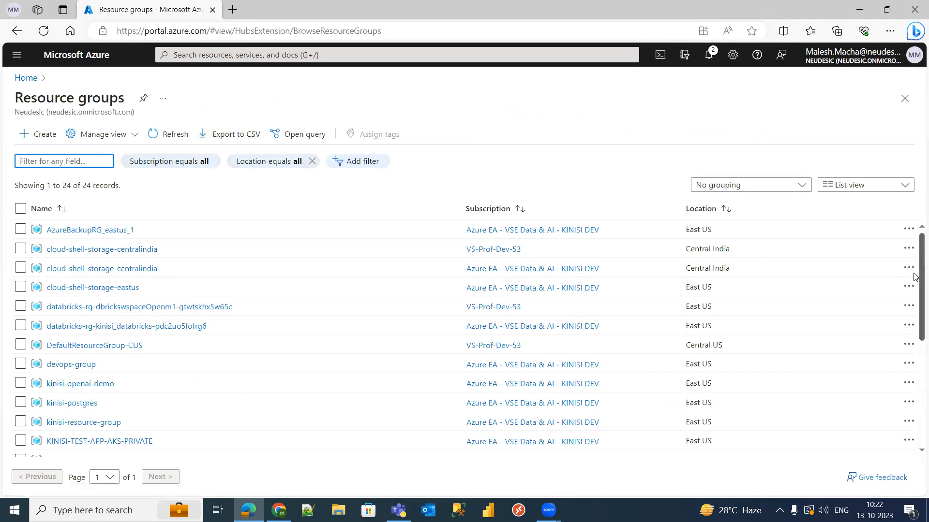
scroll(914, 277, "down", 5)
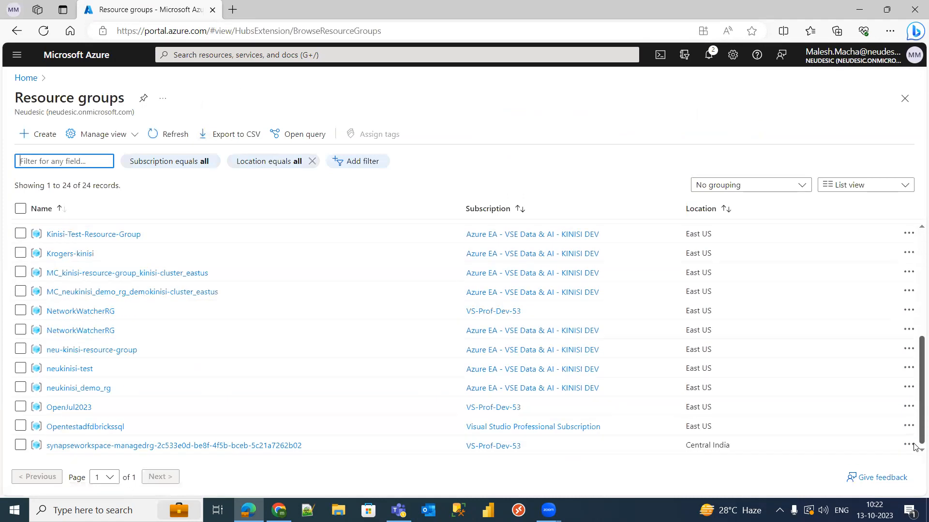
scroll(910, 339, "up", 5)
scroll(907, 346, "down", 3)
scroll(908, 345, "down", 3)
scroll(914, 391, "up", 8)
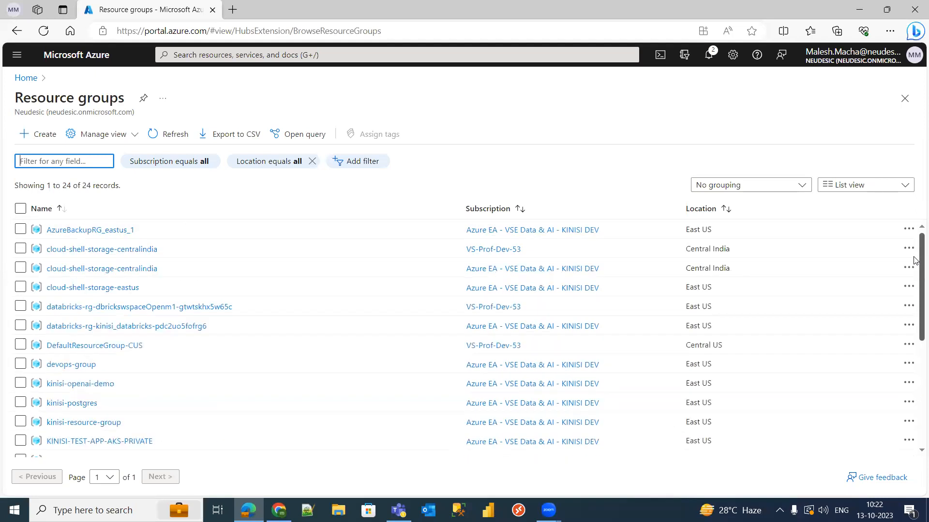
scroll(913, 382, "down", 5)
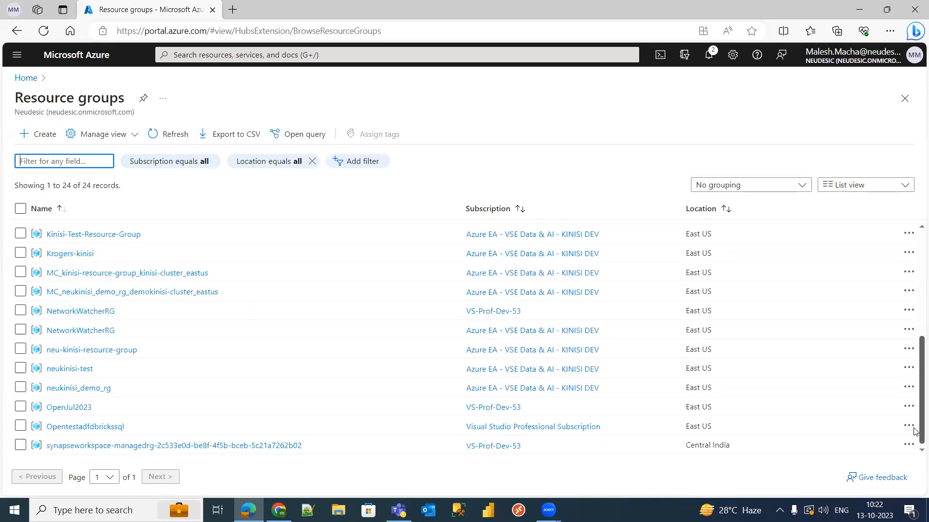
Step: Open the OpenJul2023 resource group from the list
left_click(20, 408)
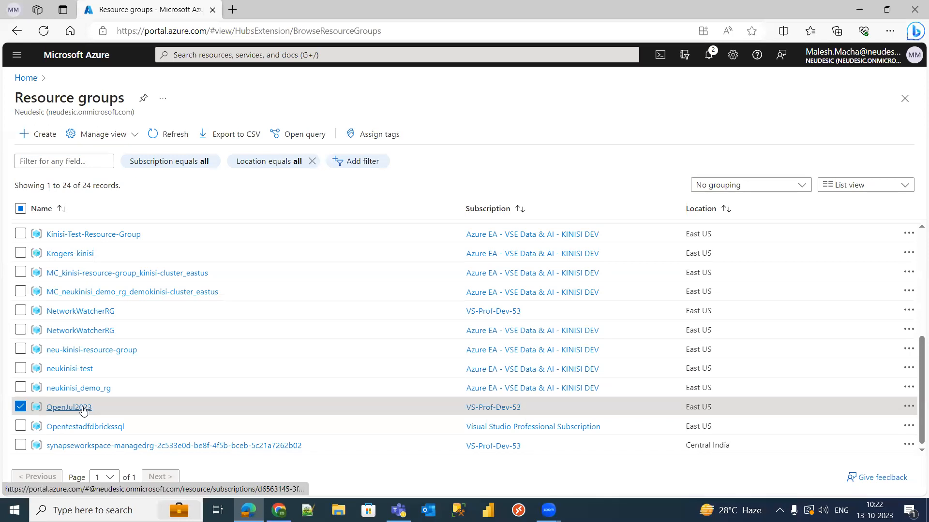
left_click(20, 406)
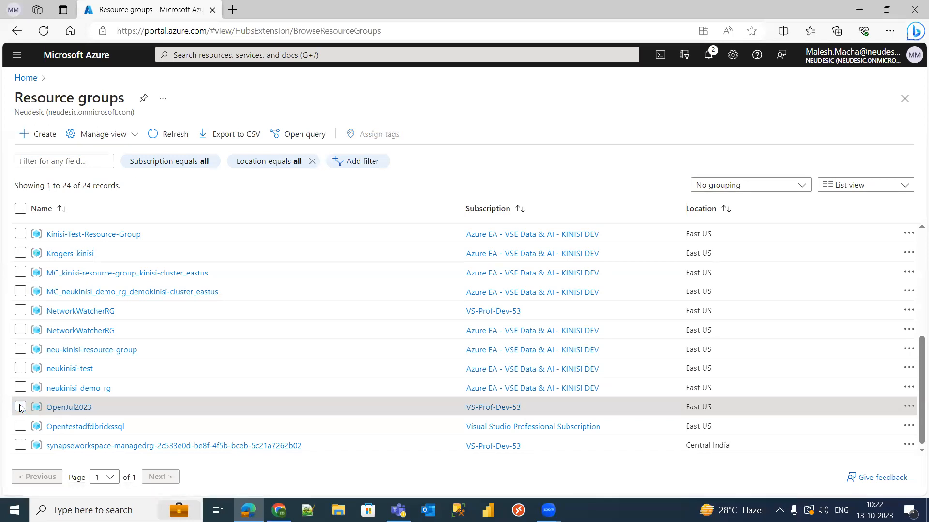
left_click(75, 408)
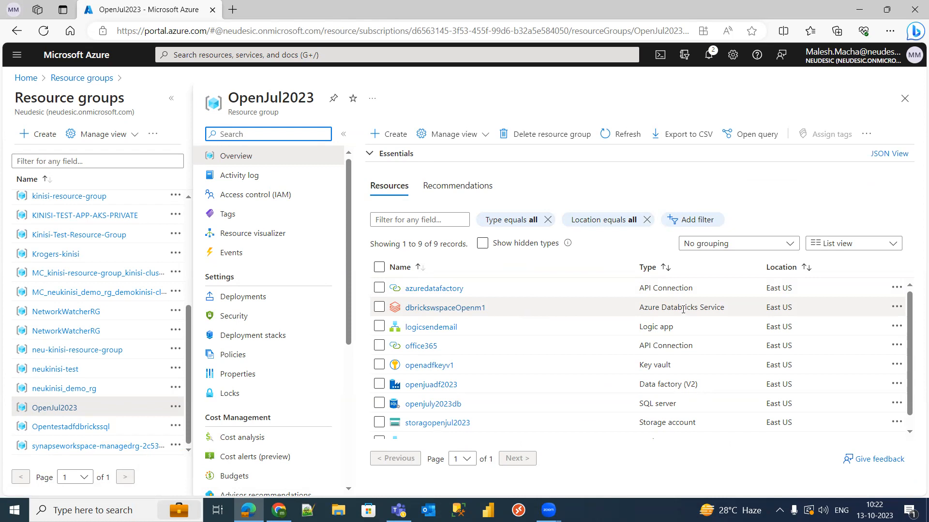
Step: Examine the resource types inside the OpenJul2023 group, then close its pane
left_click_drag(639, 311, 722, 316)
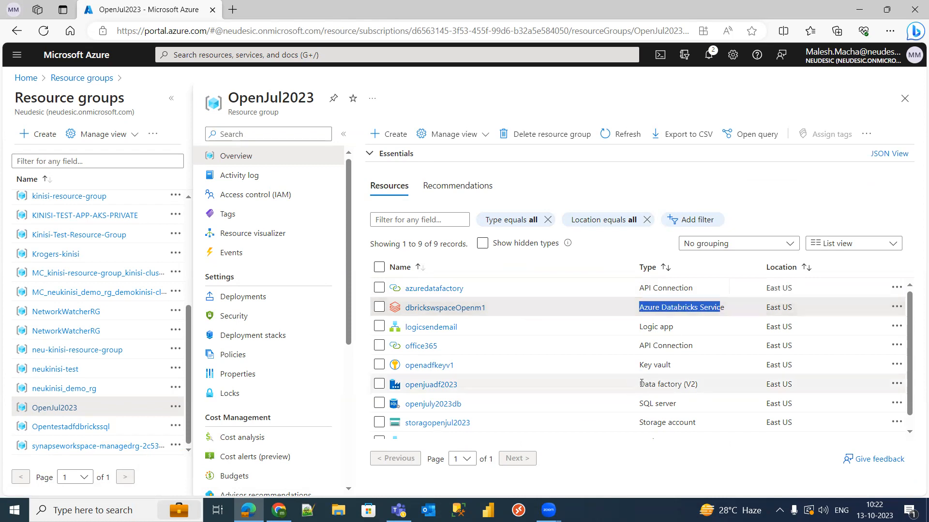
left_click_drag(639, 384, 703, 387)
left_click_drag(639, 403, 689, 404)
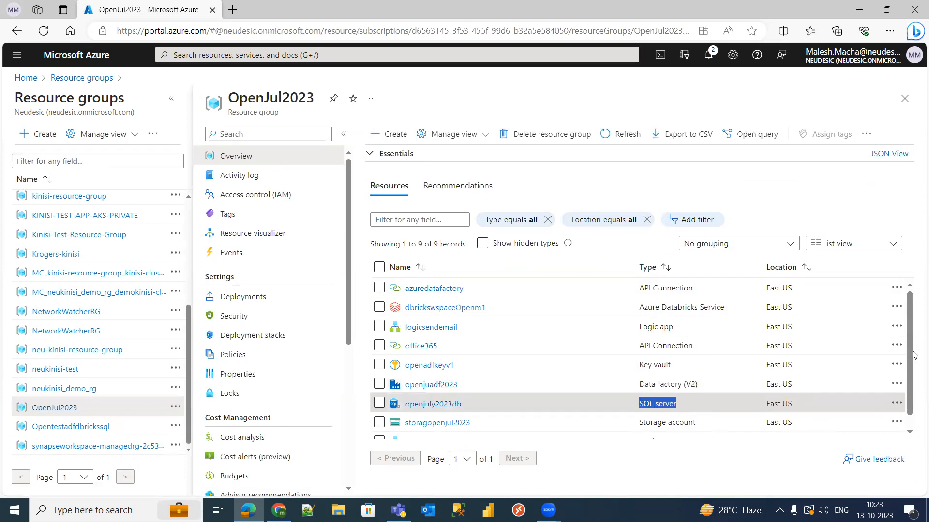
scroll(913, 356, "down", 1)
scroll(913, 355, "up", 1)
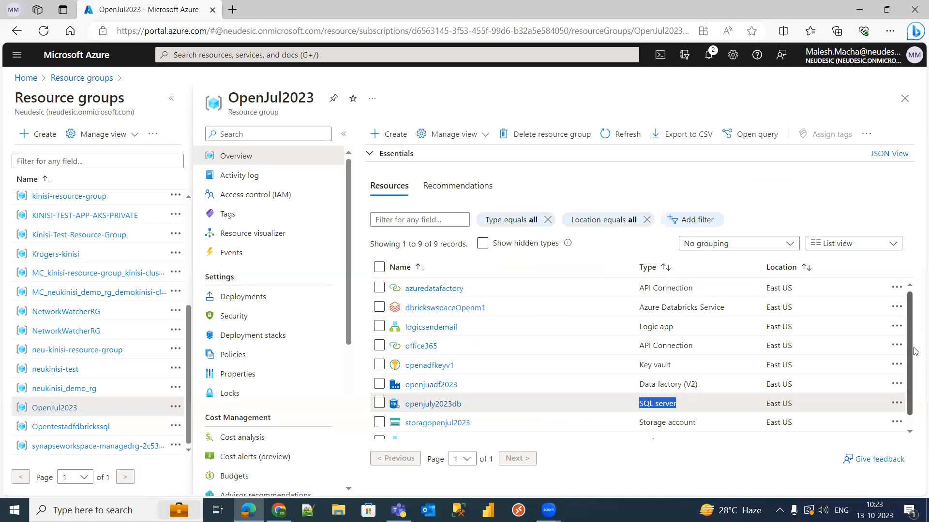
scroll(914, 421, "down", 1)
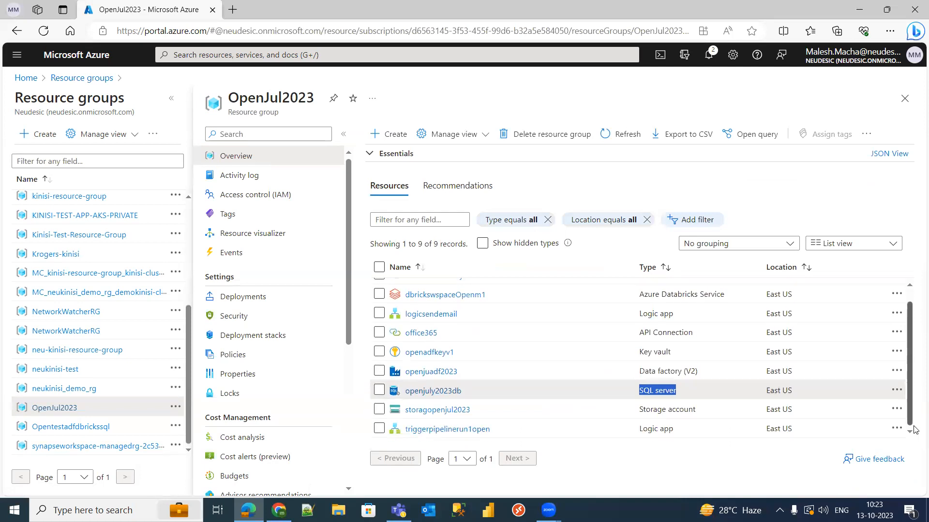
scroll(914, 328, "up", 1)
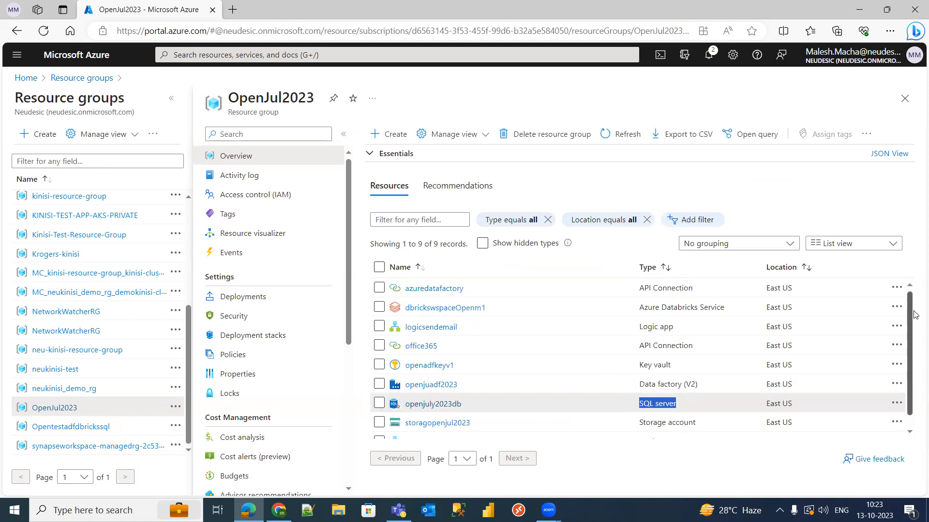
scroll(914, 401, "down", 1)
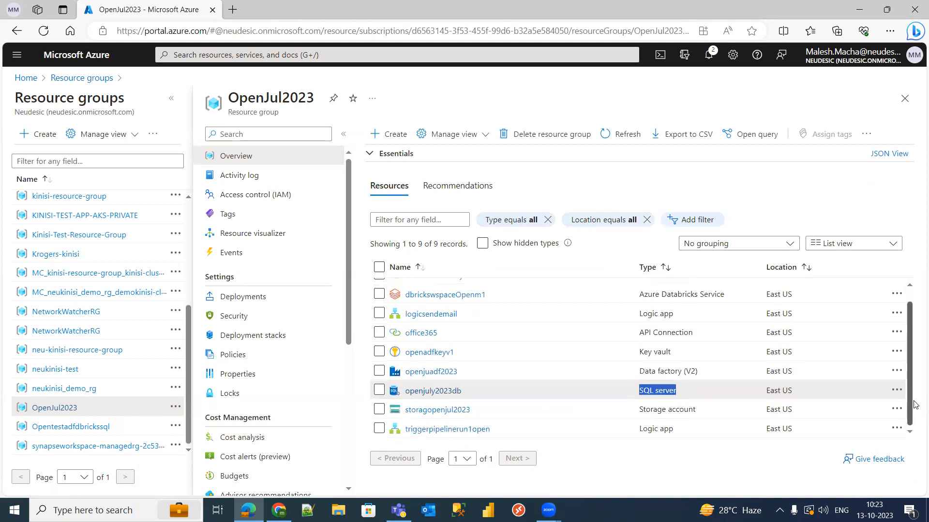
scroll(915, 310, "up", 1)
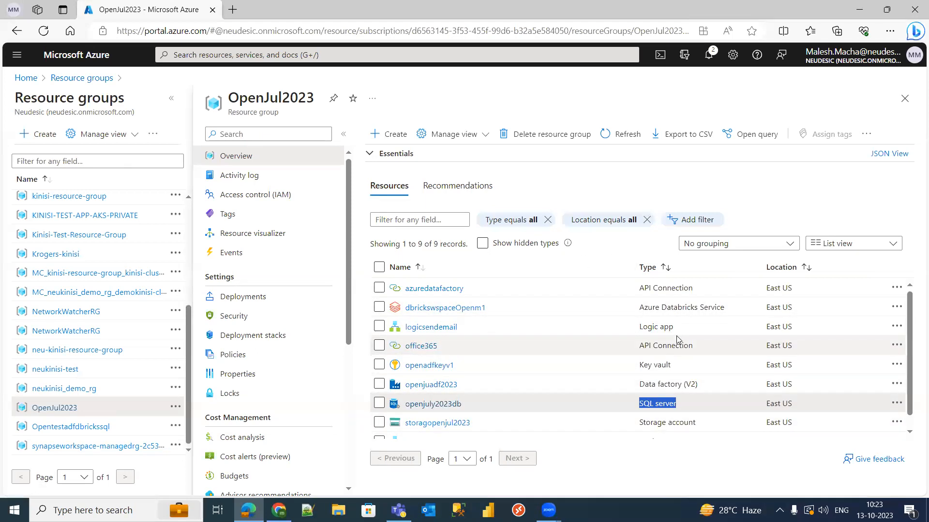
double_click(240, 99)
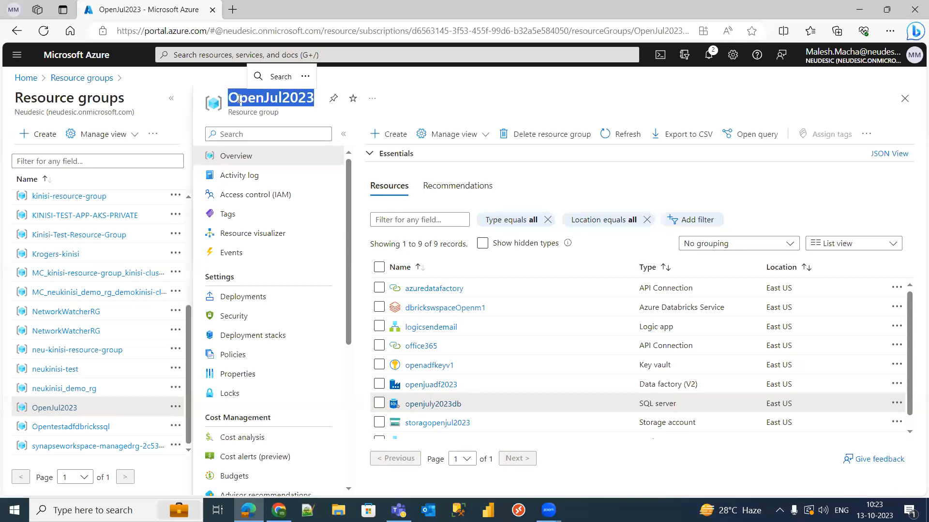
double_click(247, 112)
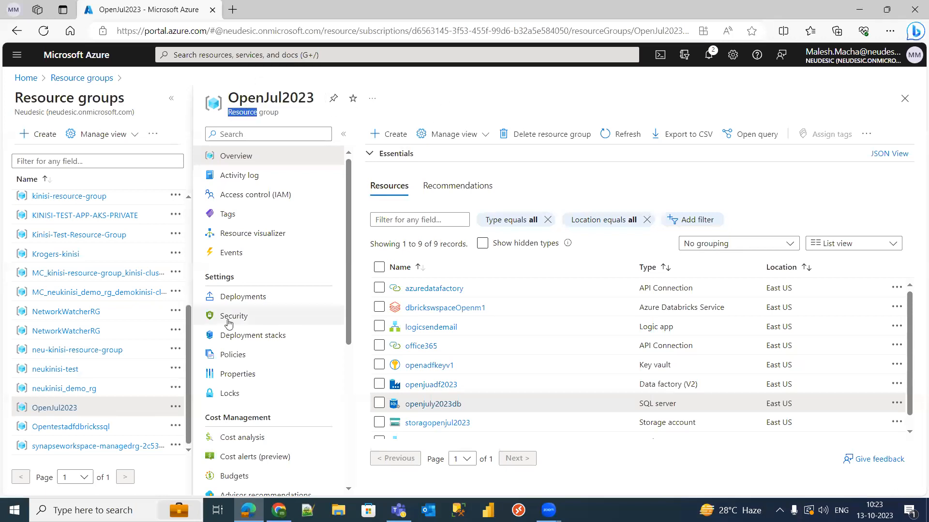
left_click(904, 102)
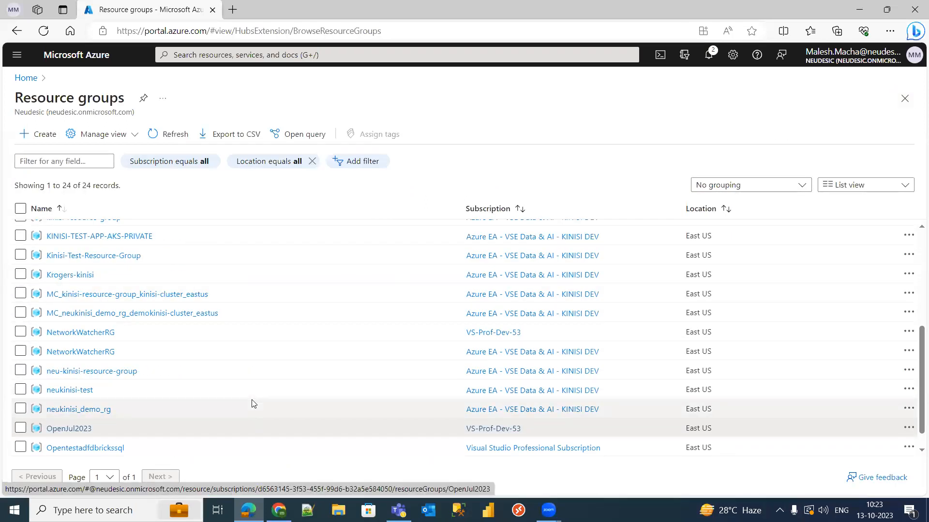
Step: Start creating a resource group and set its subscription to VS-Prof-Dev-53
left_click(51, 139)
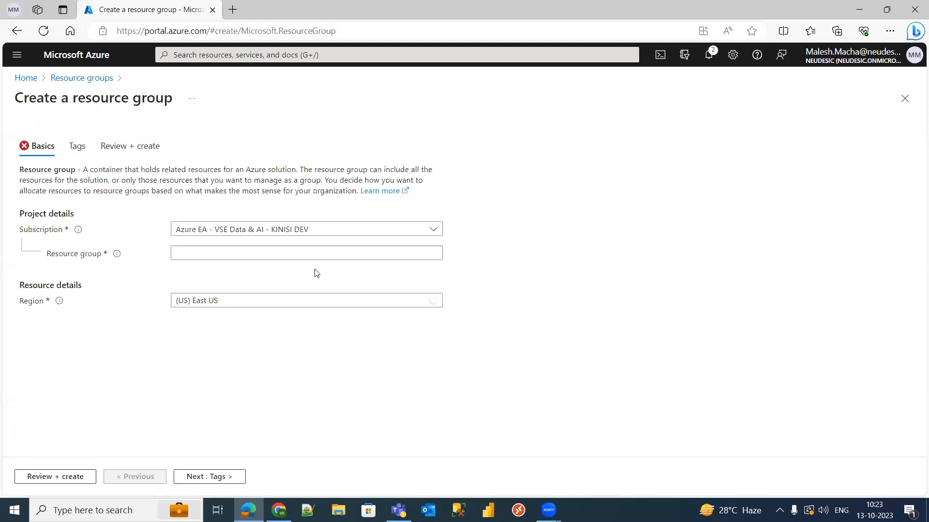
left_click(297, 229)
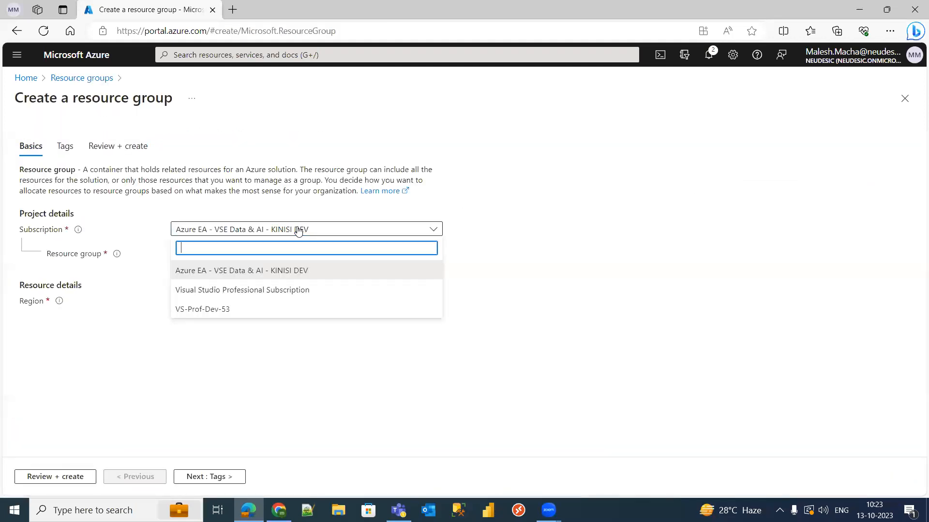
left_click(229, 308)
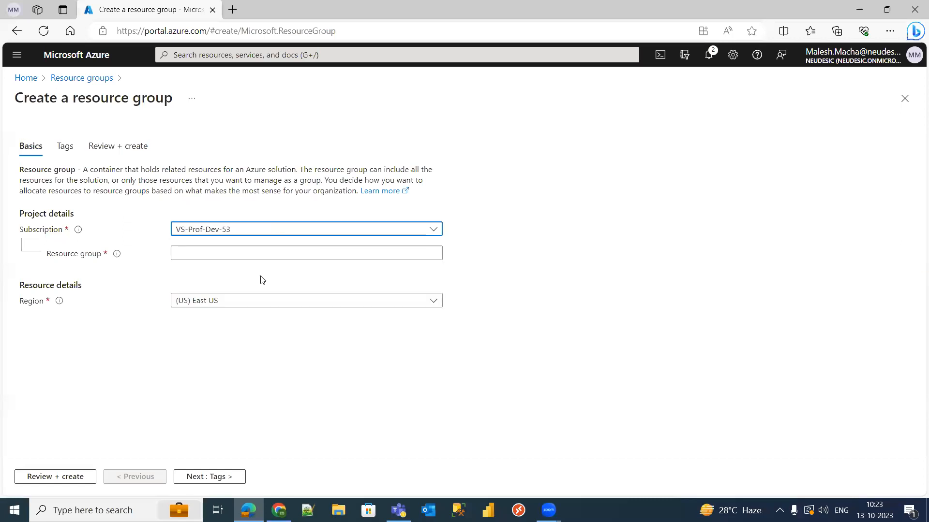
Step: Name the resource group OpenOct2023adf1
left_click(243, 255)
type("Open")
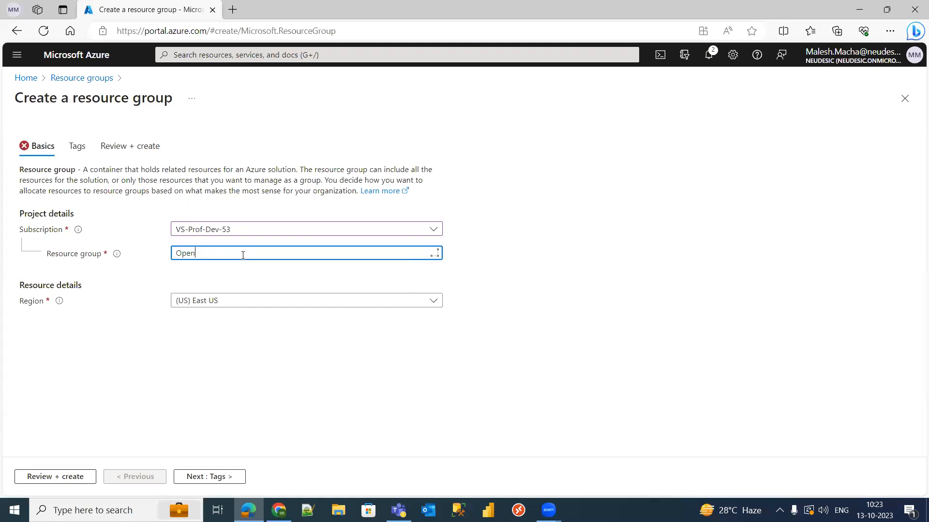
type("Oct")
type("2023")
type("adfter")
type("t")
key("BackSpace")
key("BackSpace")
key("BackSpace")
key("BackSpace")
type("1")
left_click(617, 293)
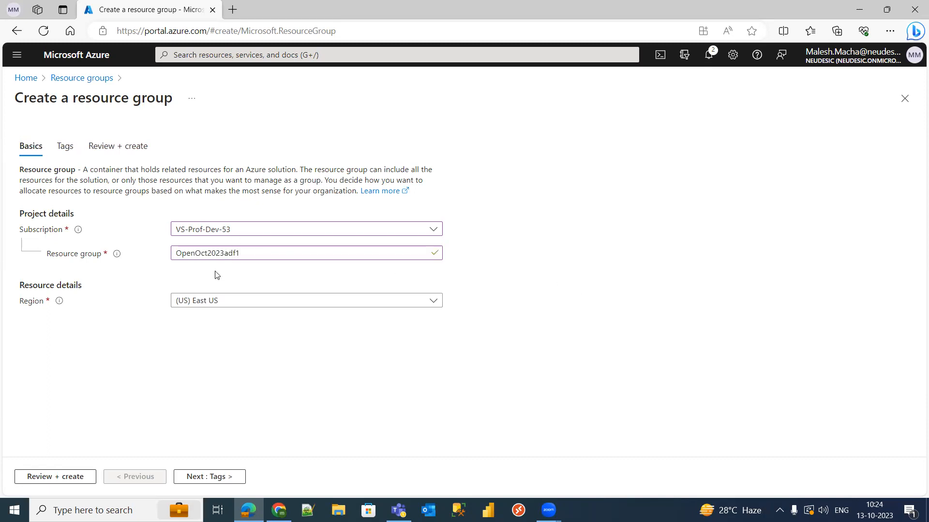
left_click(294, 256)
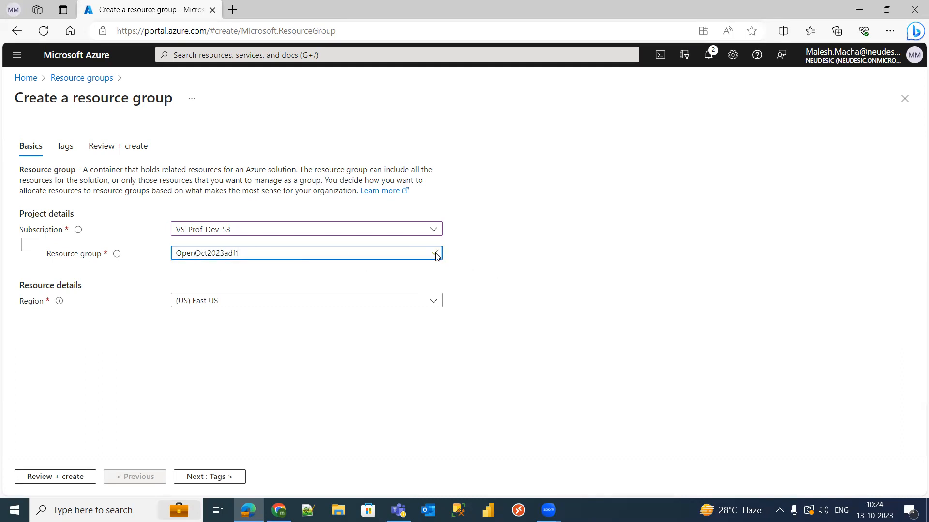
left_click(492, 264)
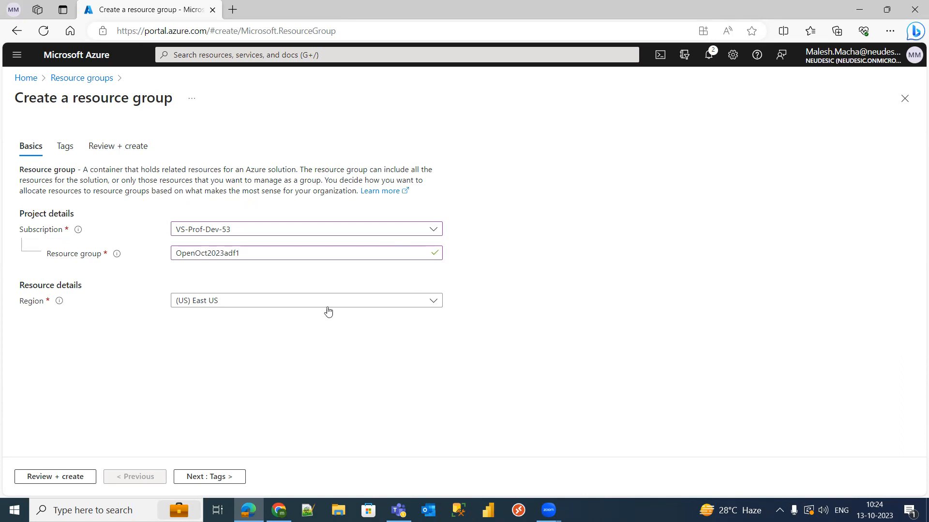
left_click(243, 305)
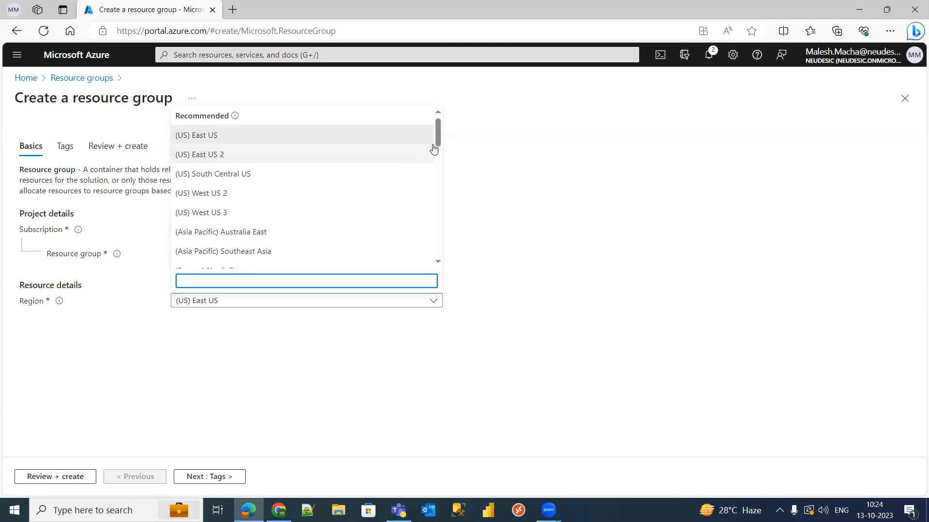
left_click(438, 131)
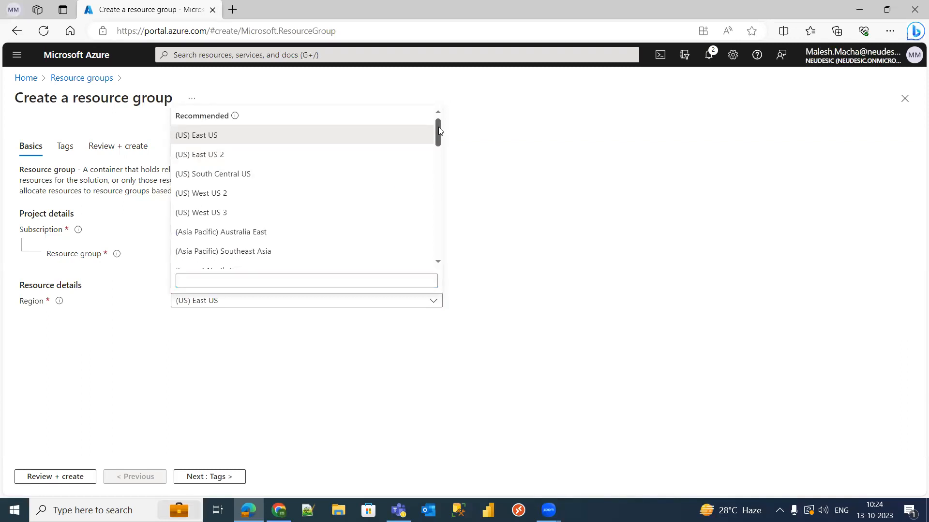
left_click(507, 141)
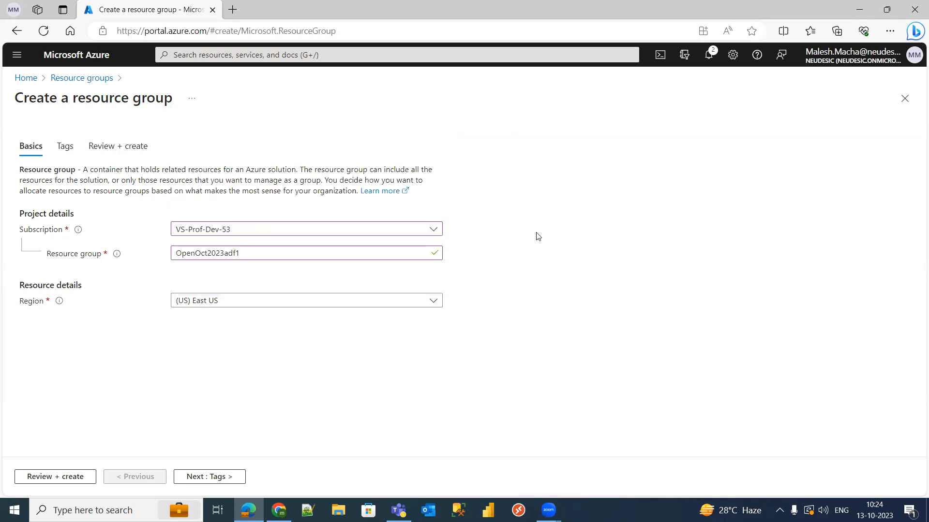
Step: Set the resource group's region to (US) East US
left_click(274, 306)
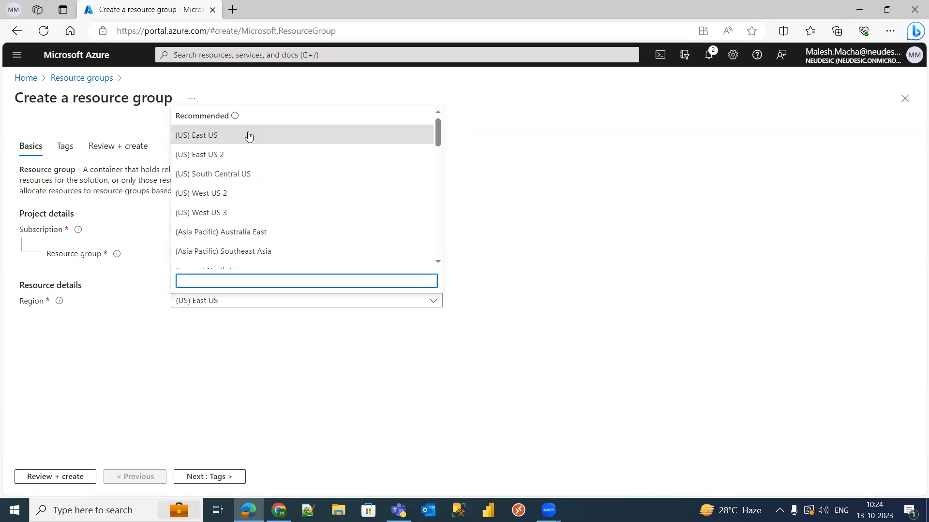
left_click_drag(435, 134, 461, 130)
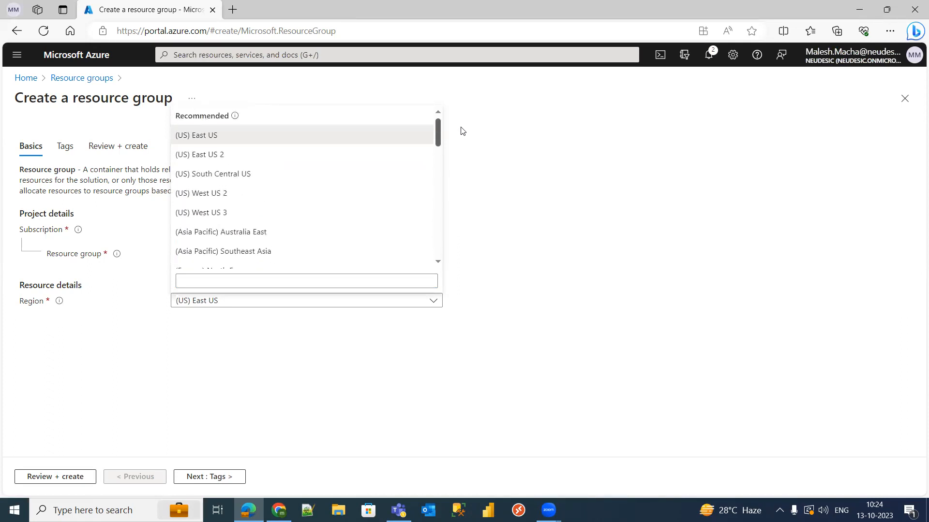
left_click(294, 135)
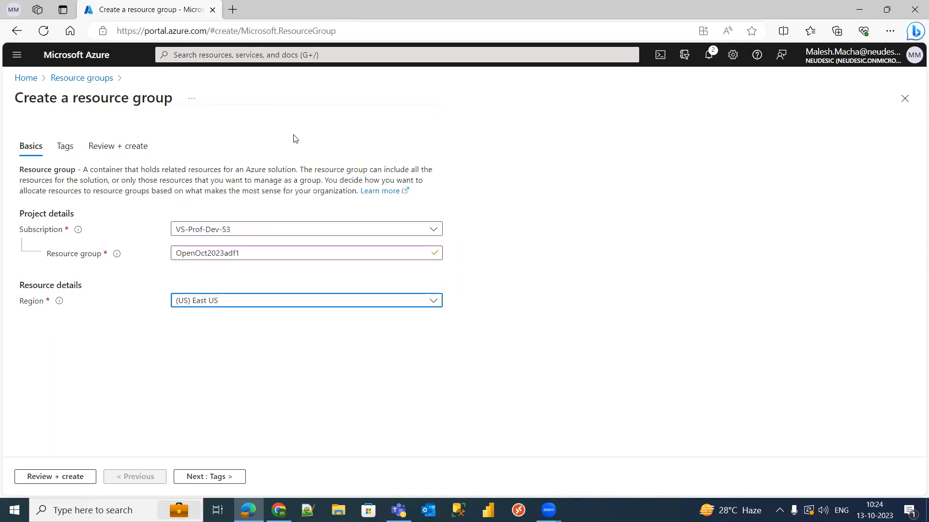
left_click(244, 371)
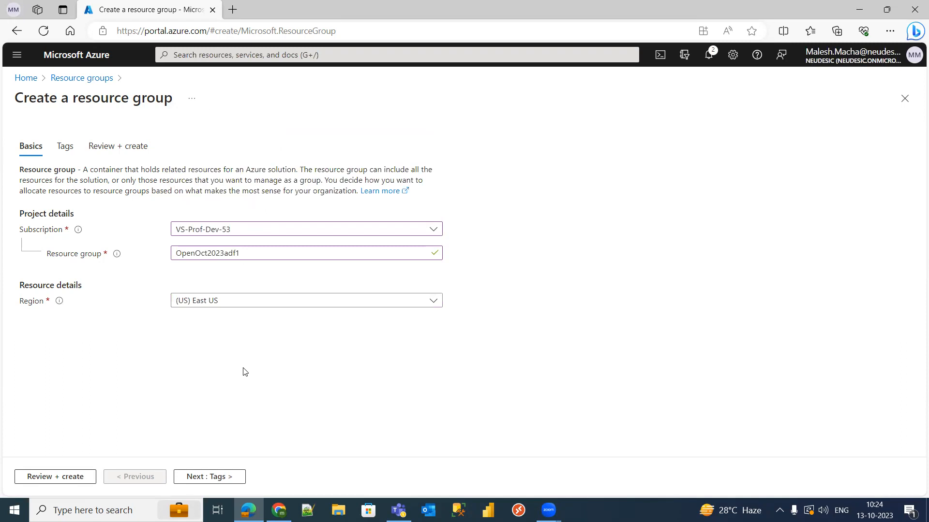
Step: Browse the list of available regions for the resource group
left_click(283, 307)
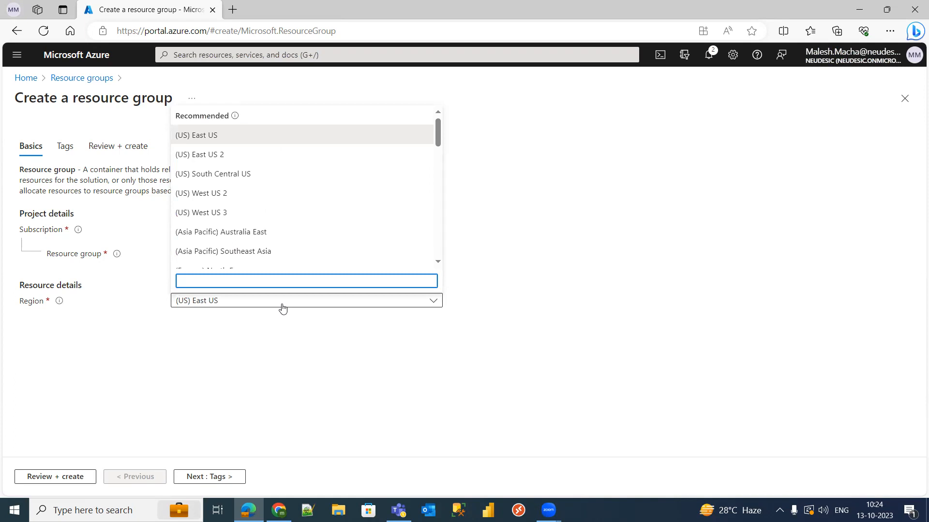
left_click(275, 357)
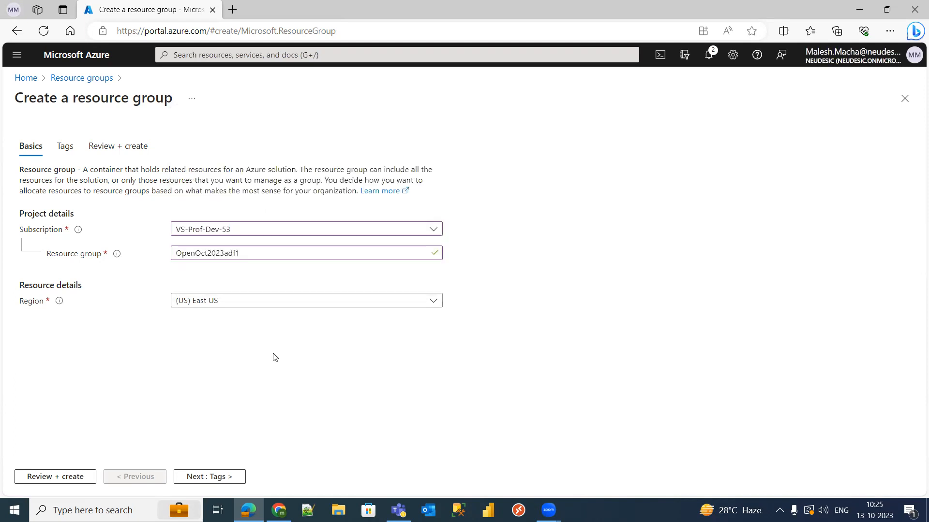
left_click(283, 303)
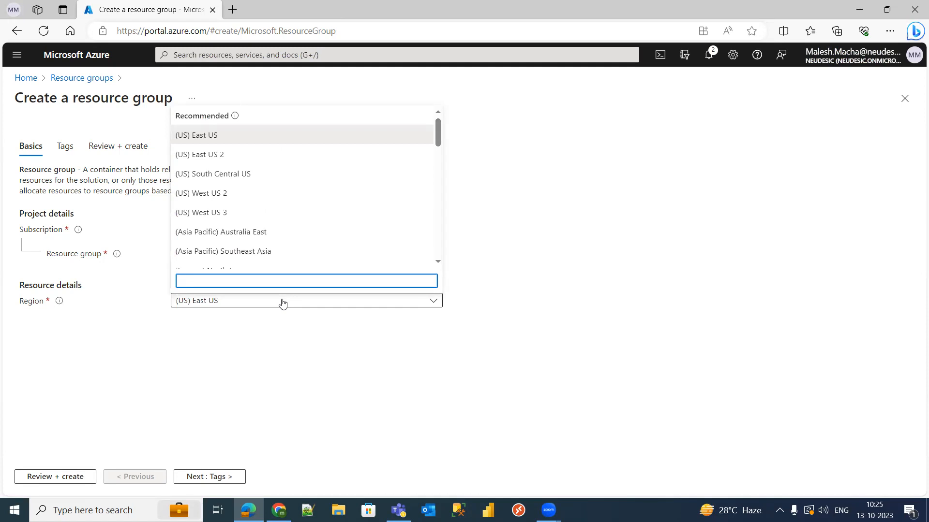
left_click_drag(438, 134, 439, 141)
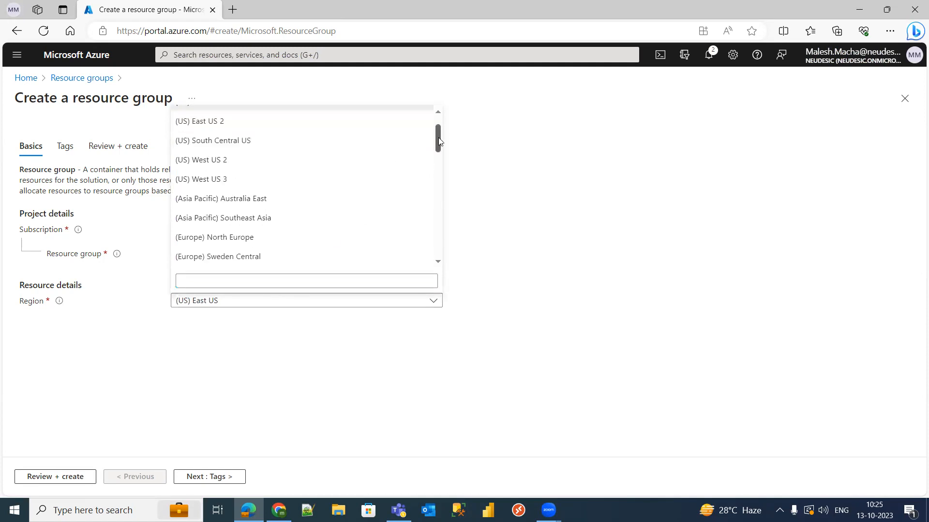
scroll(439, 139, "down", 1)
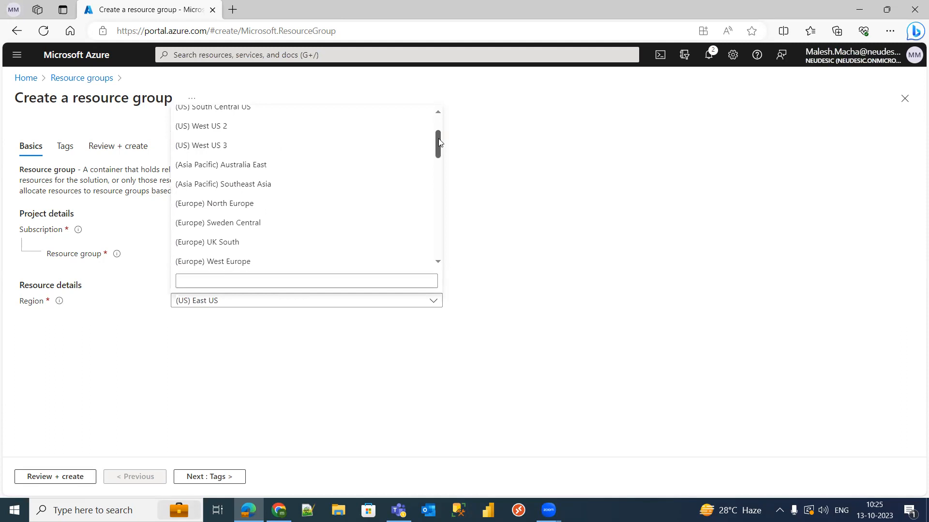
left_click_drag(439, 141, 440, 172)
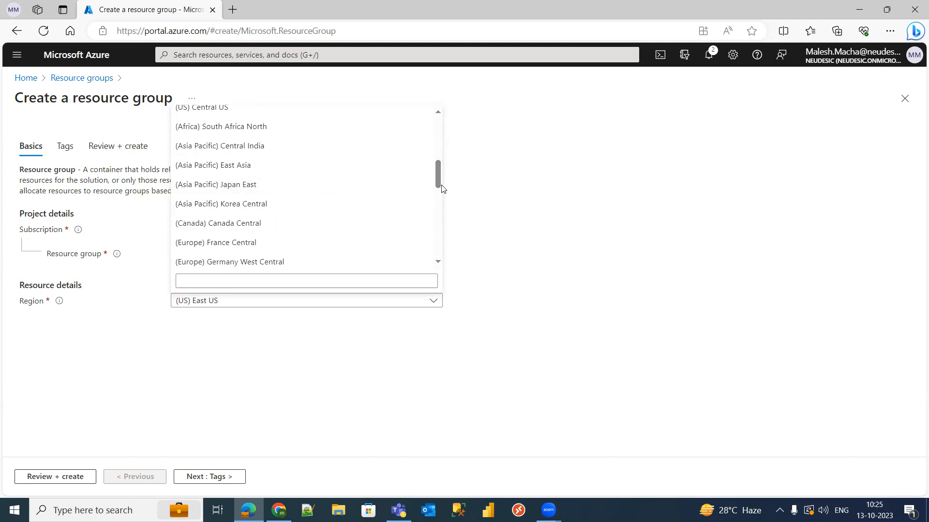
left_click_drag(437, 169, 450, 103)
left_click(529, 192)
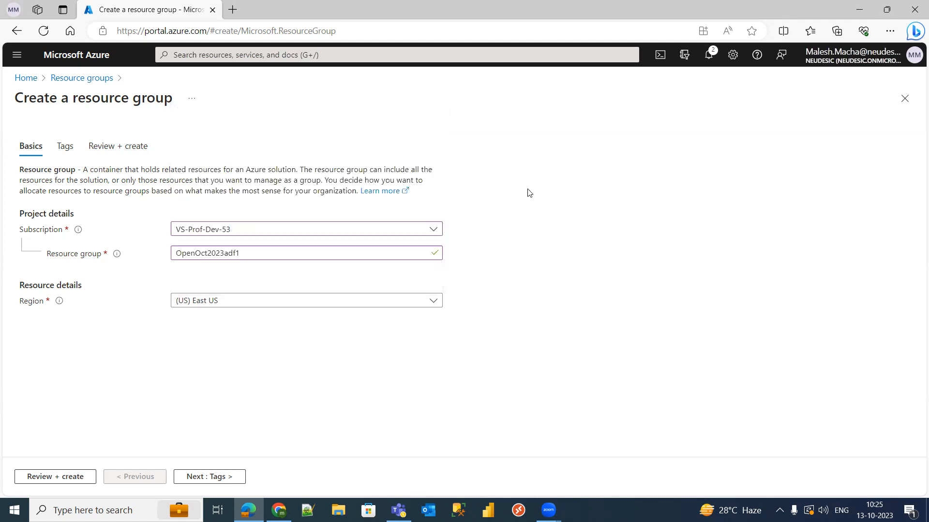
Step: Review and create the OpenOct2023adf1 resource group
left_click(49, 479)
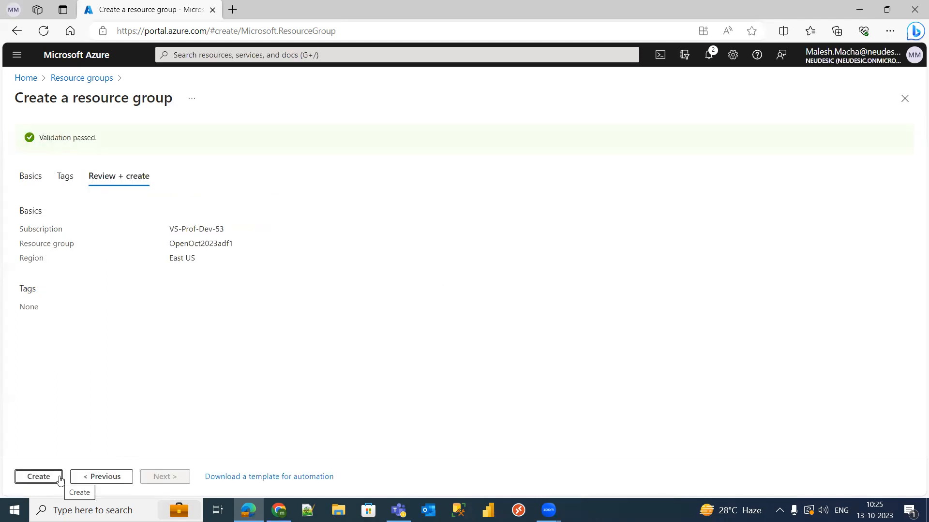
left_click(53, 477)
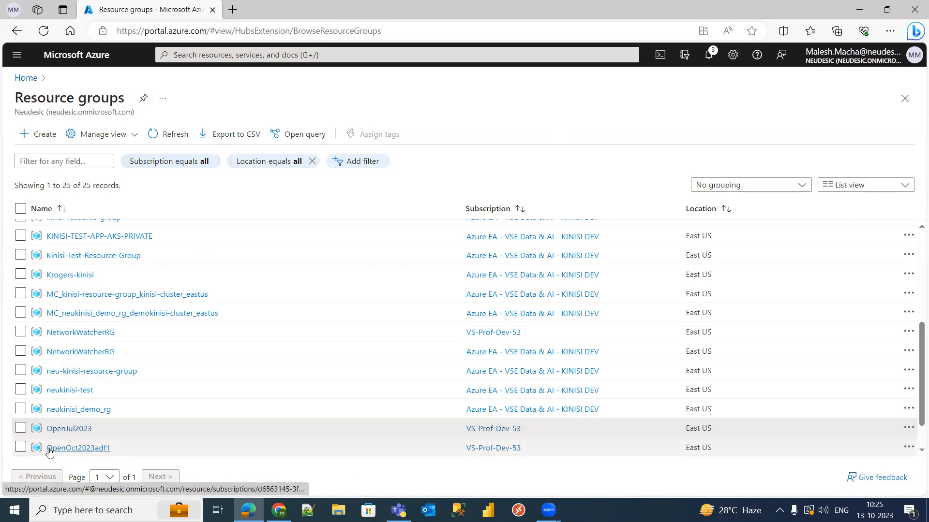
Step: Open the OpenOct2023adf1 resource group and display its properties
scroll(53, 445, "down", 1)
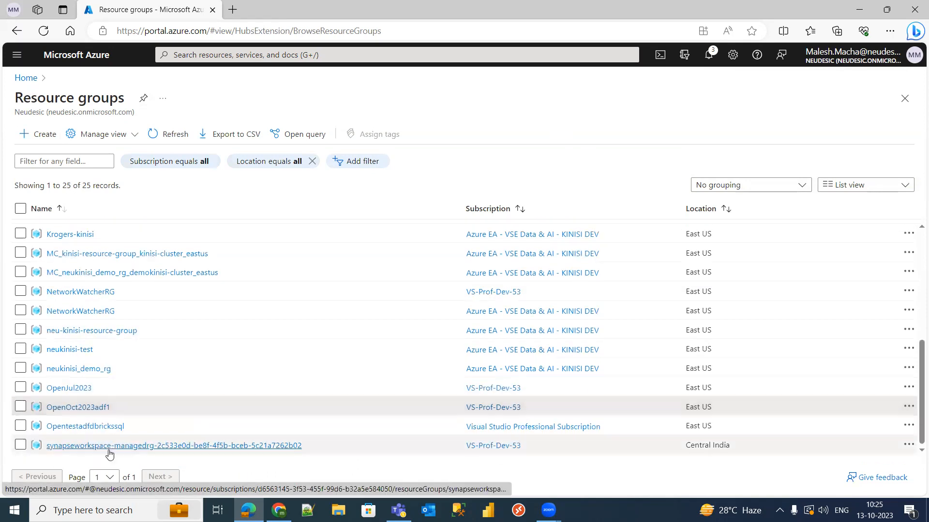
left_click(86, 411)
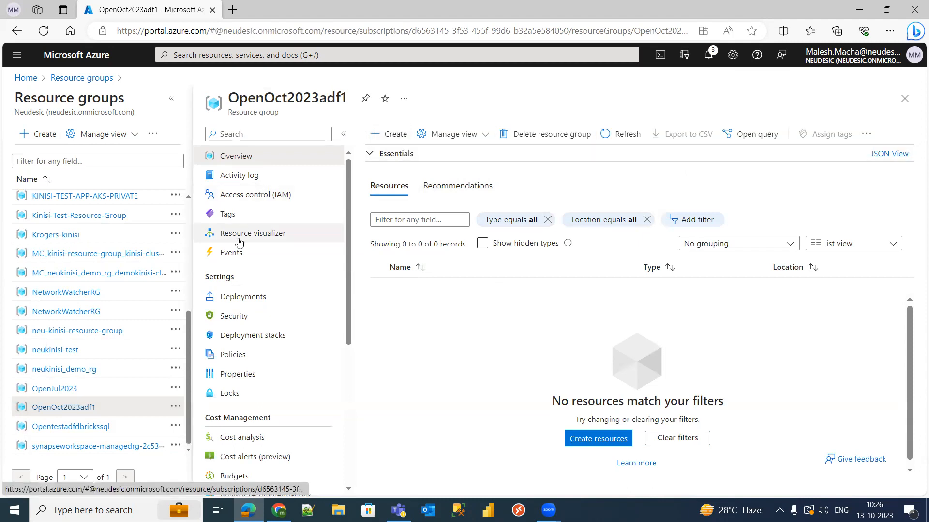
left_click(246, 376)
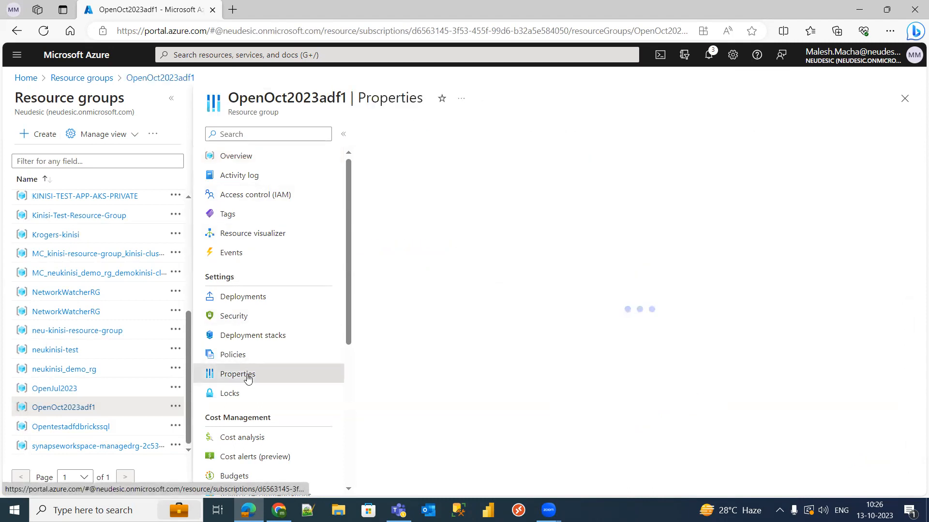
Step: Examine the resource group's properties, selecting the subscription ID portion of the resource ID
left_click_drag(435, 201, 375, 203)
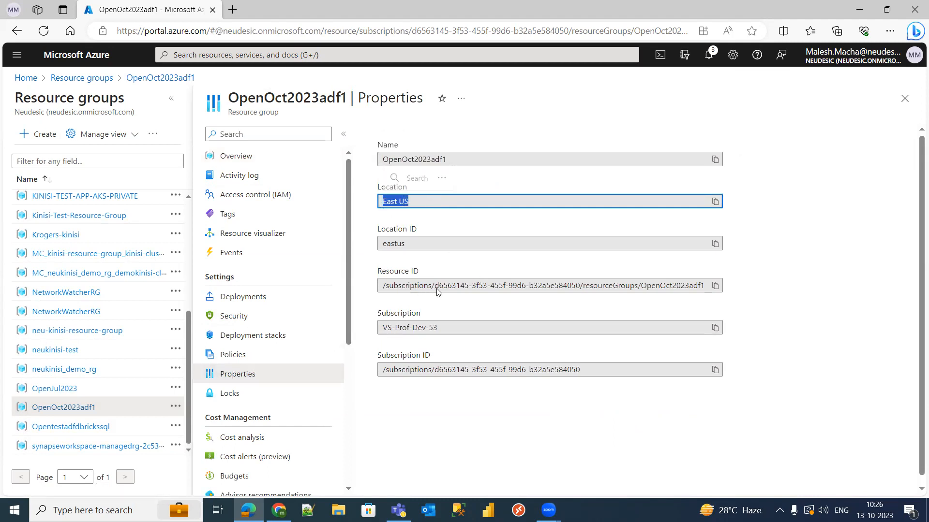
left_click_drag(435, 285, 582, 285)
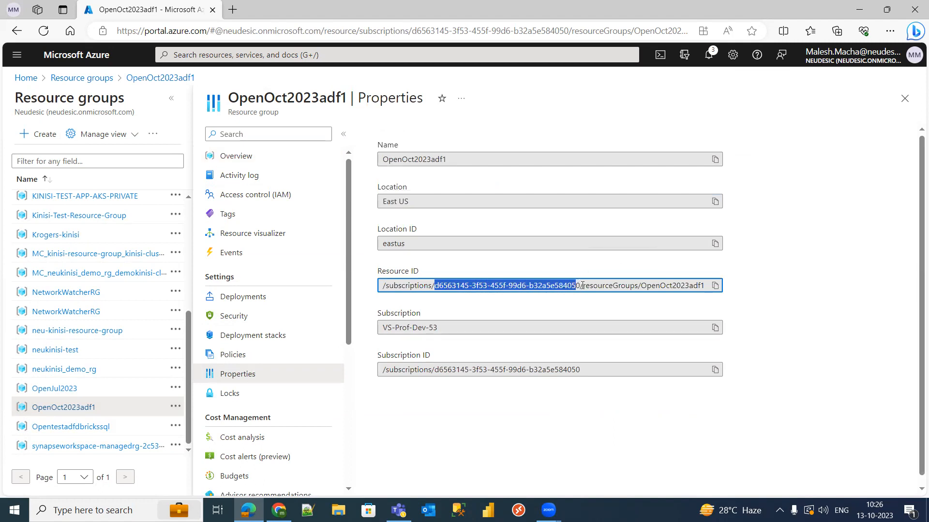
left_click(581, 285)
left_click_drag(581, 285, 434, 285)
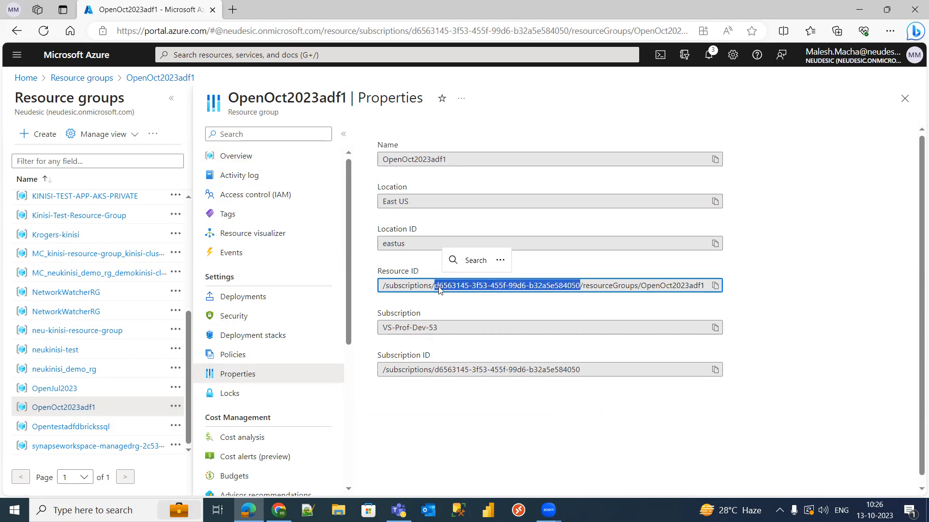
left_click(436, 287)
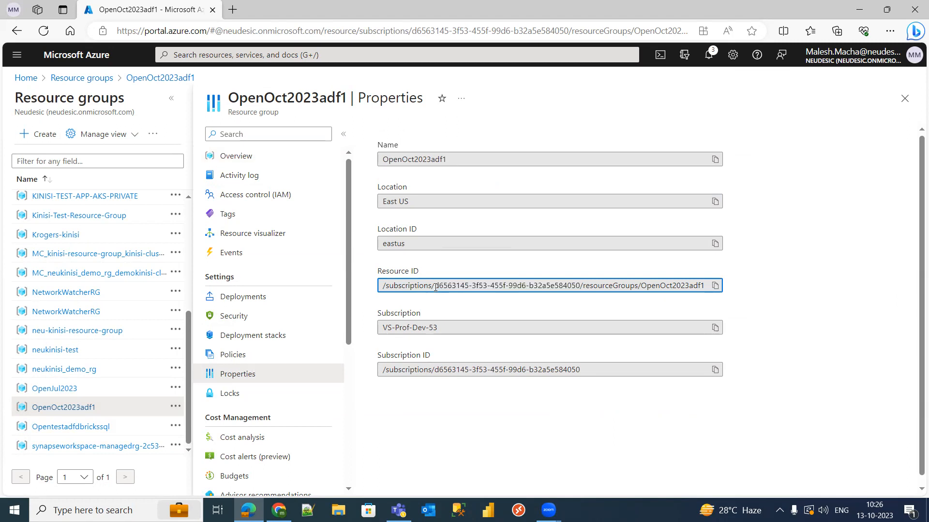
left_click_drag(435, 287, 582, 288)
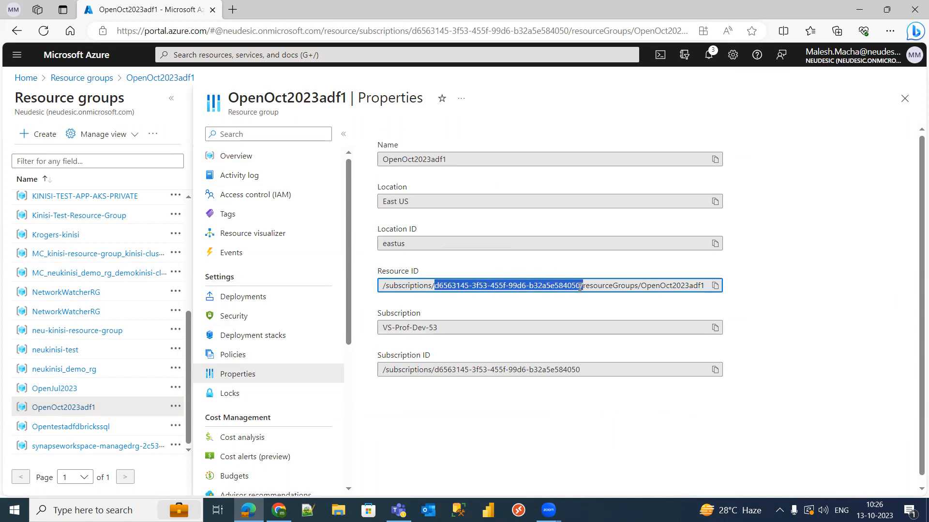
left_click(579, 286)
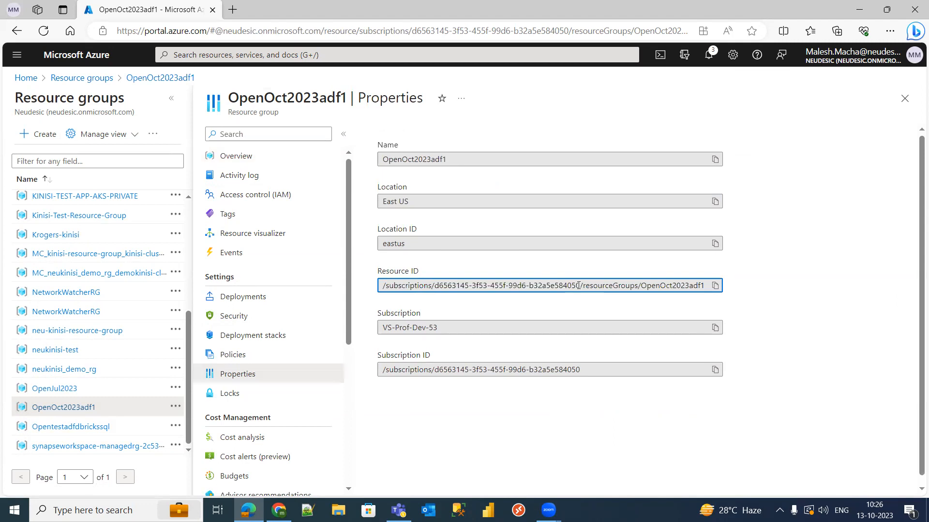
left_click_drag(579, 286, 433, 284)
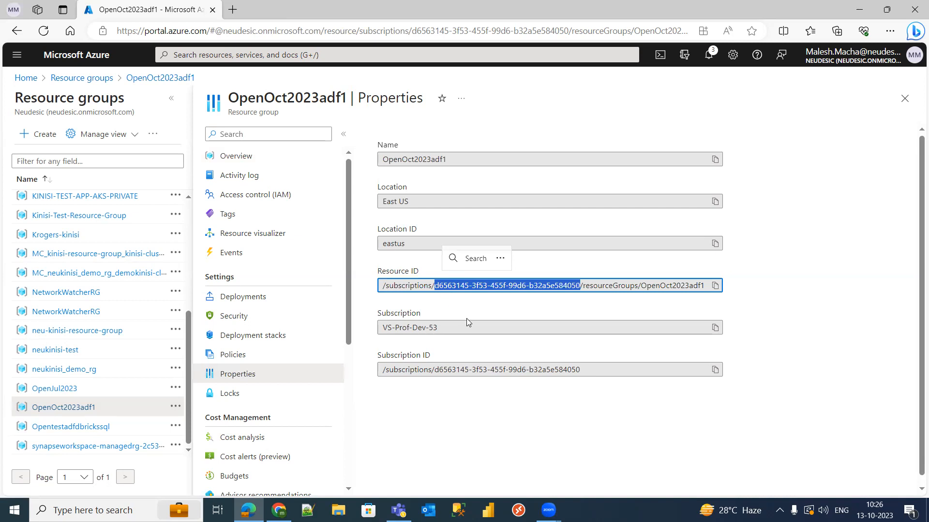
left_click(483, 309)
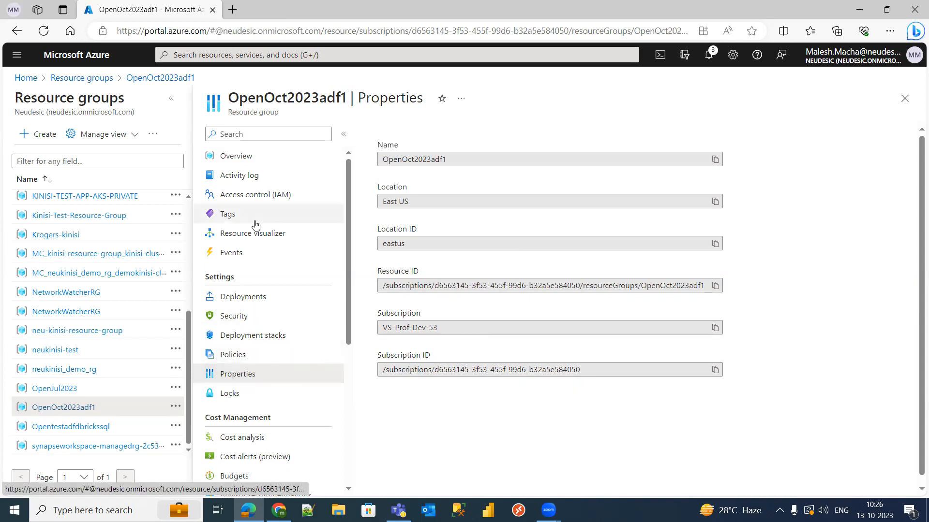
left_click(250, 164)
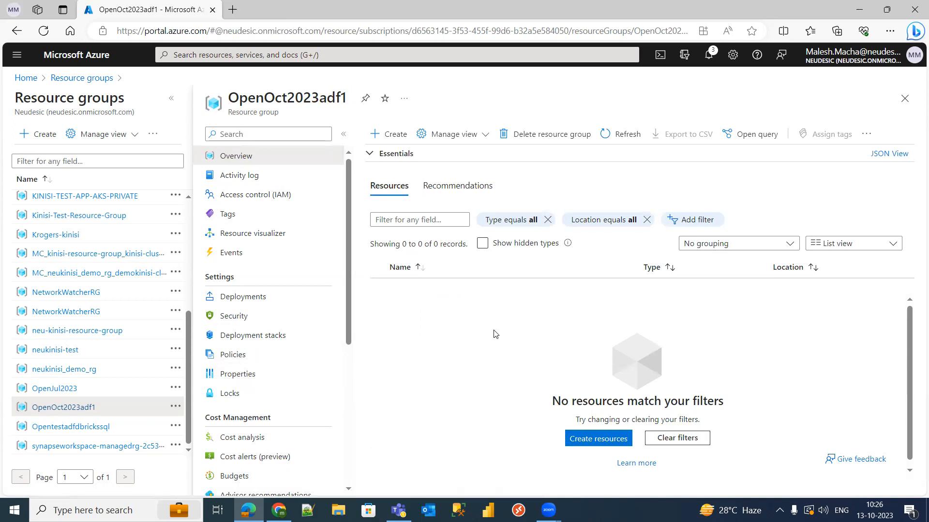
left_click(400, 136)
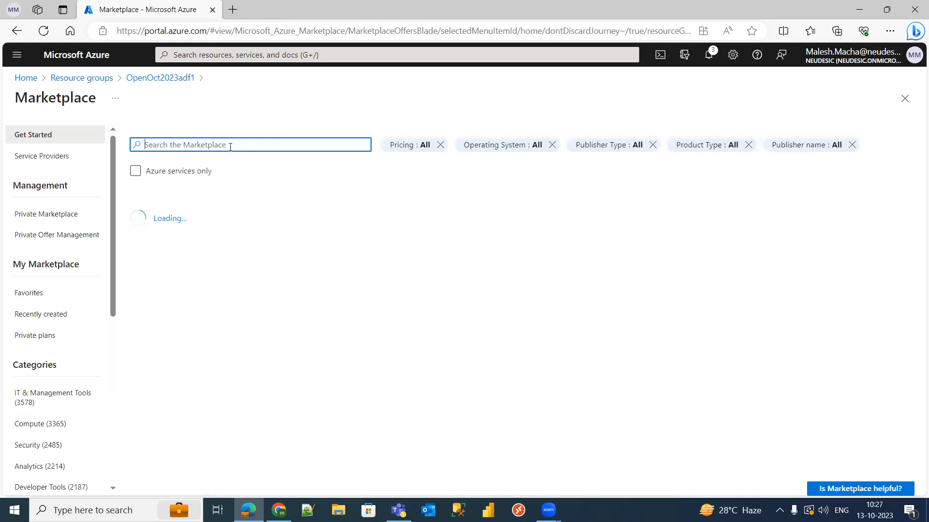
left_click(102, 80)
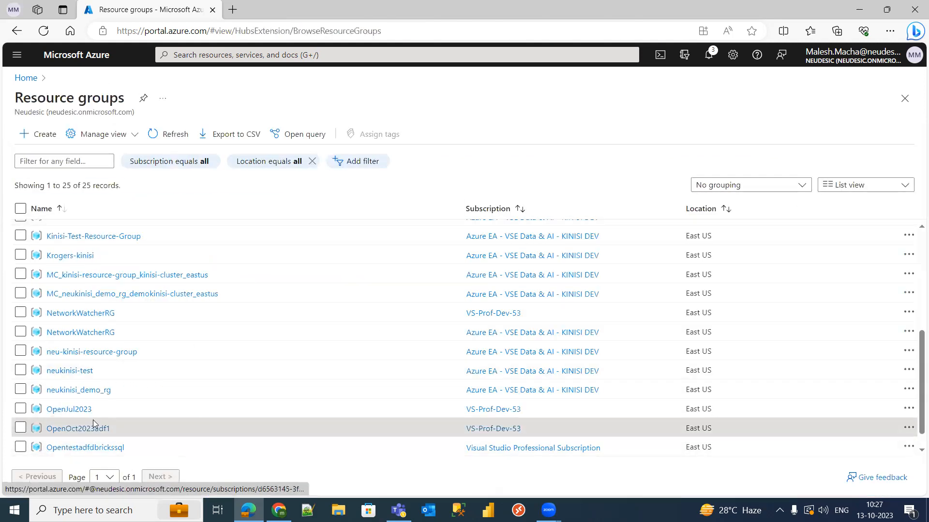
Step: Start creating a resource in the OpenOct2023adf1 group and search the Marketplace for data factory
left_click(98, 427)
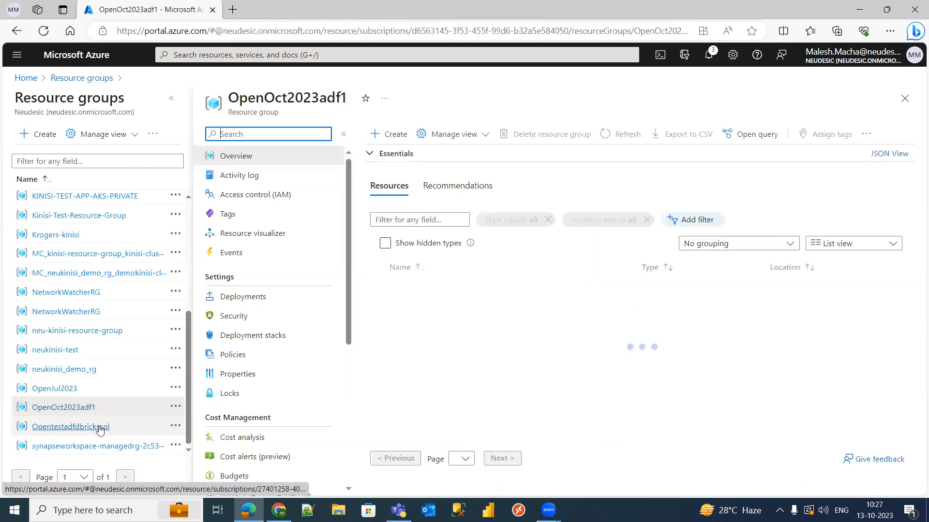
left_click(398, 134)
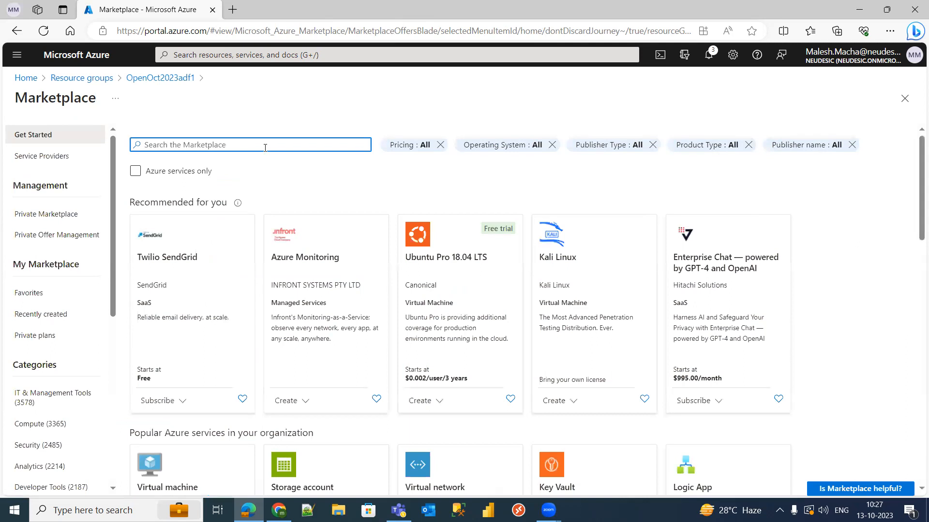
type("adf")
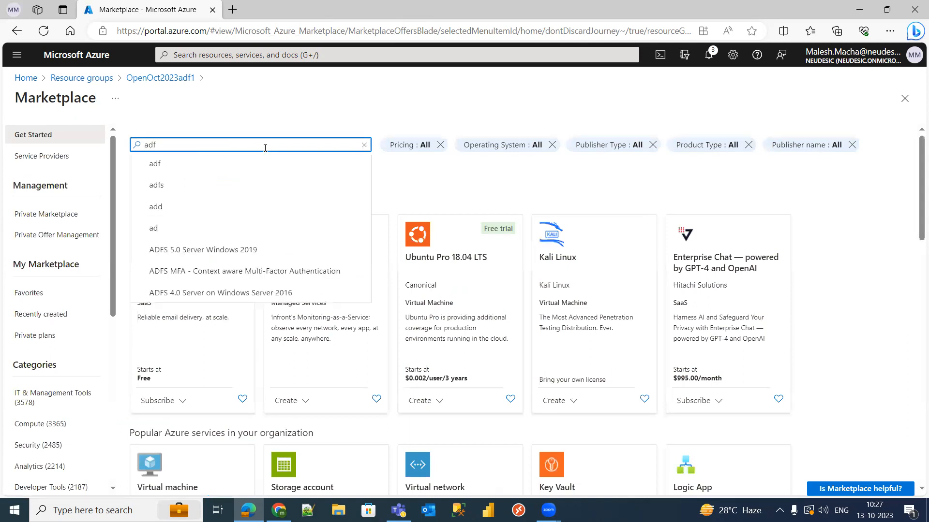
key("BackSpace")
key("BackSpace")
key("BackSpace")
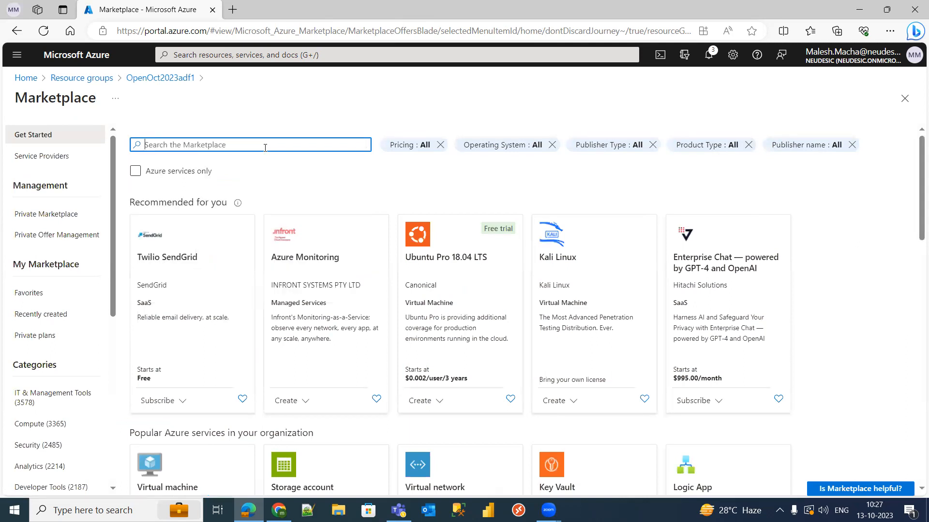
type("Data")
key("BackSpace")
key("BackSpace")
key("BackSpace")
type("ata")
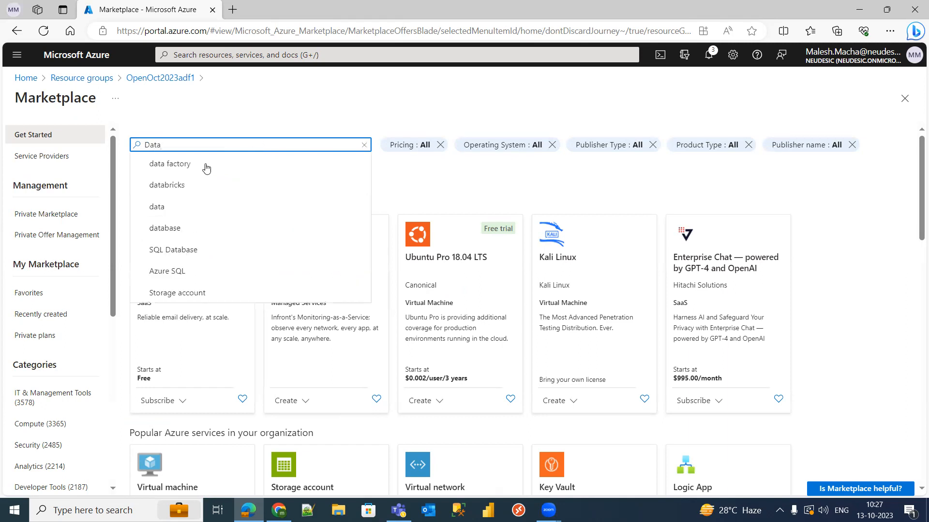
left_click(187, 172)
left_click(186, 171)
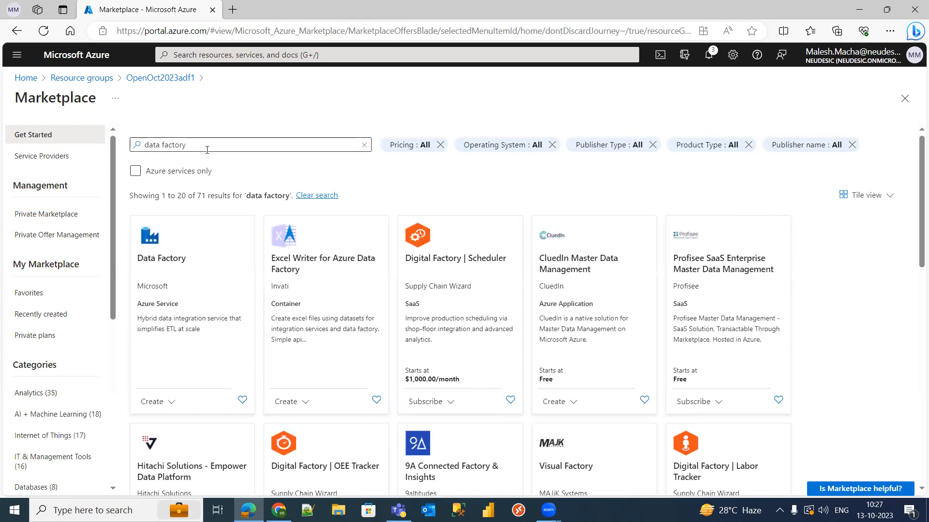
Step: Open the Microsoft Data Factory offering and start creating a data factory
left_click(172, 257)
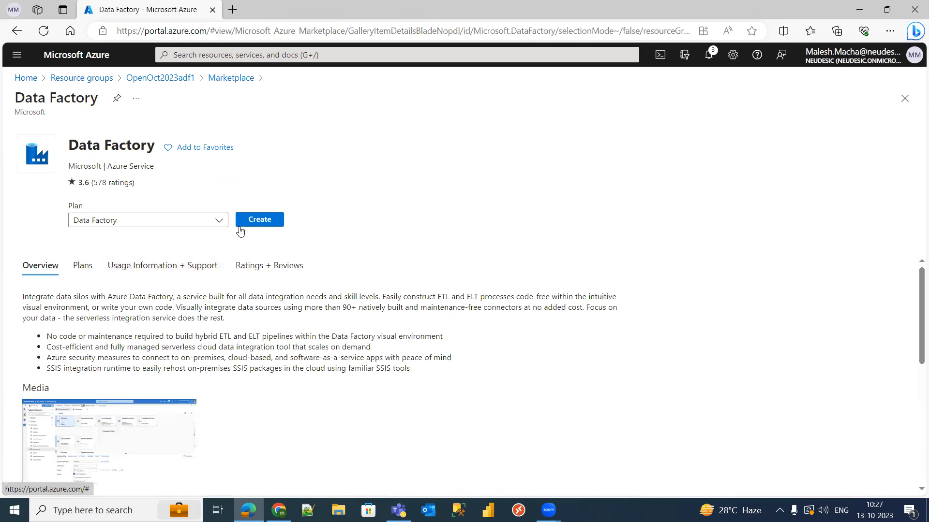
left_click(257, 222)
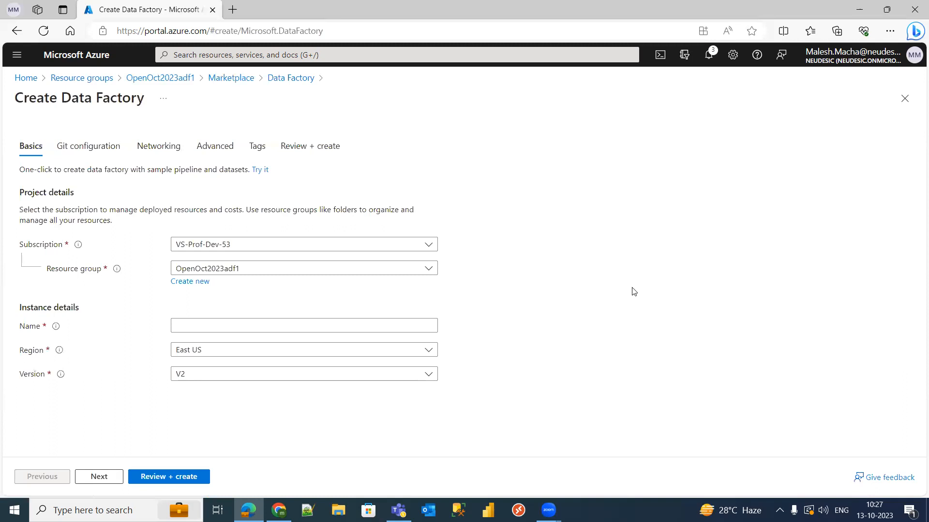
Step: Name the data factory openoctadf20231
left_click(217, 322)
type("op")
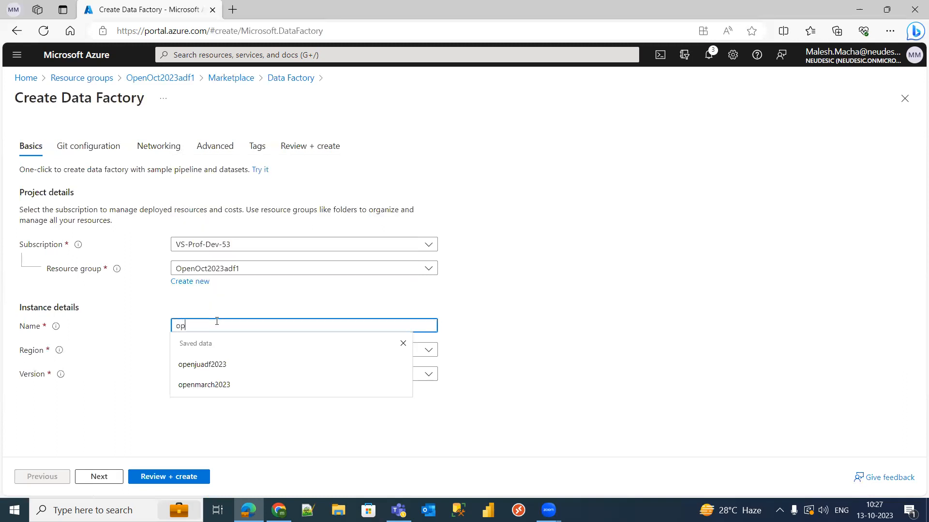
type("enoc")
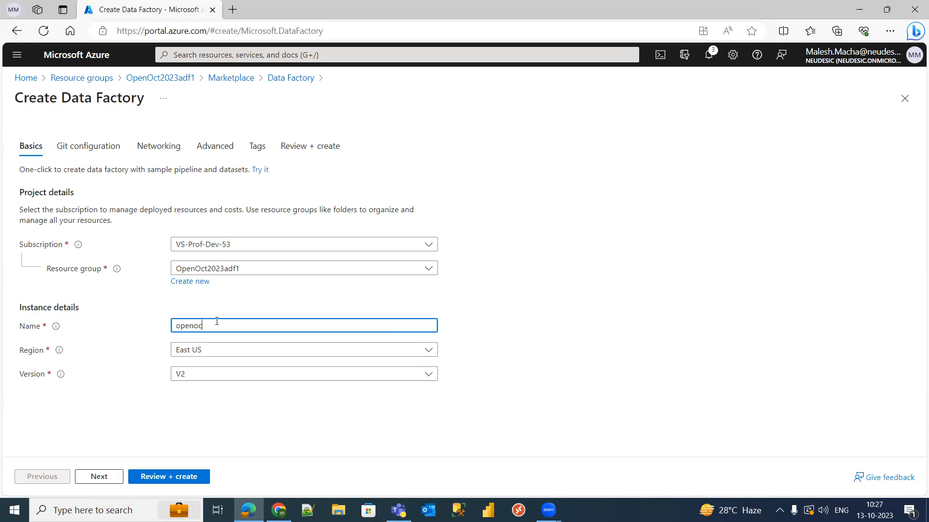
type("t20231")
left_click(581, 337)
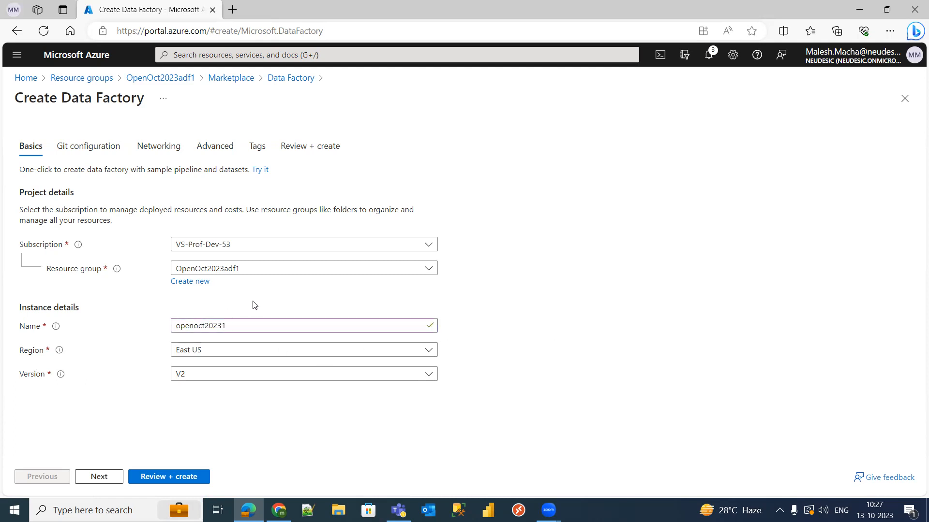
left_click(207, 326)
type("adf")
left_click(586, 348)
Step: Select V2 as the data factory version
left_click(195, 380)
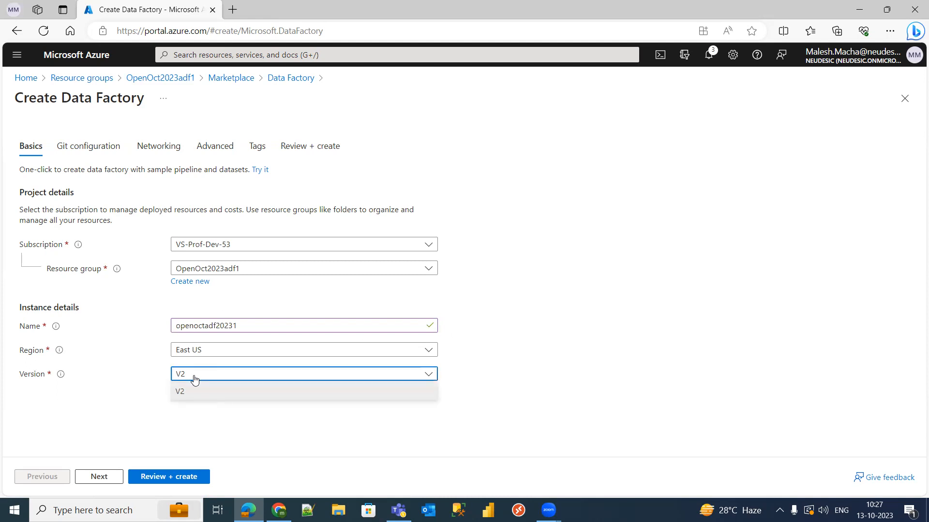
left_click(195, 379)
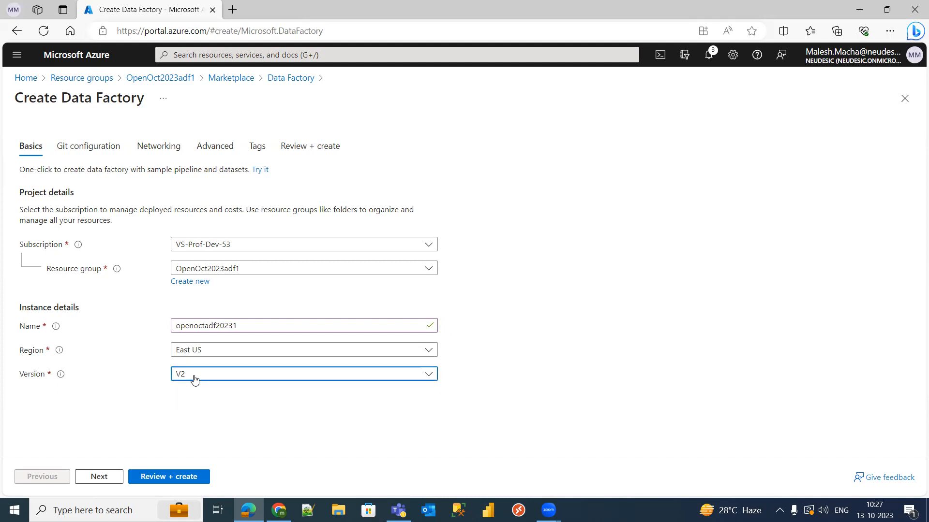
left_click(205, 377)
left_click(205, 378)
Step: Open the Git configuration settings and read the Git integration description, keeping Git configuration for later
left_click(102, 151)
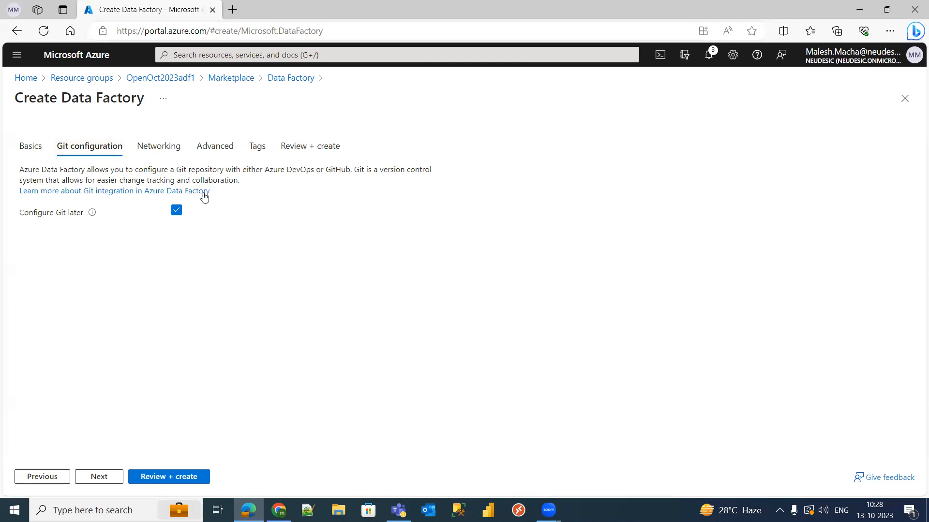
left_click_drag(242, 198, 6, 196)
left_click(271, 222)
left_click_drag(223, 196, 4, 191)
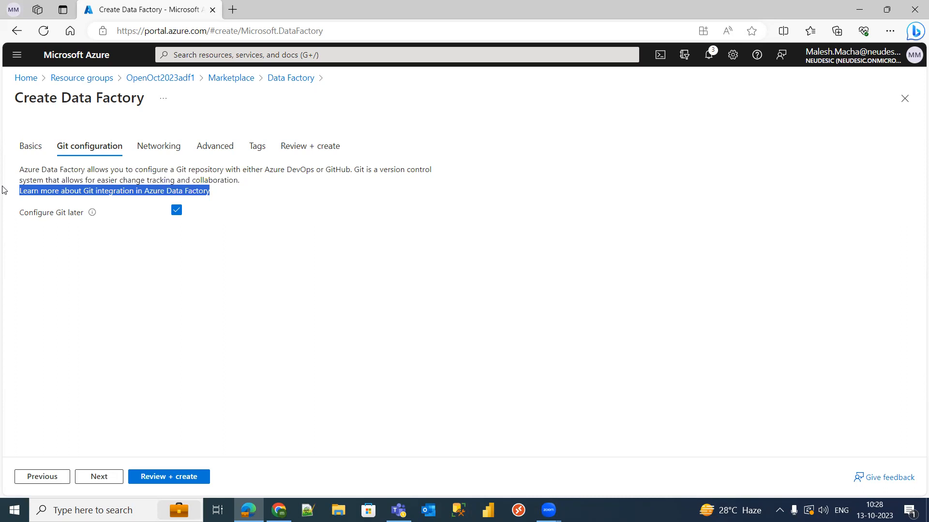
left_click(230, 222)
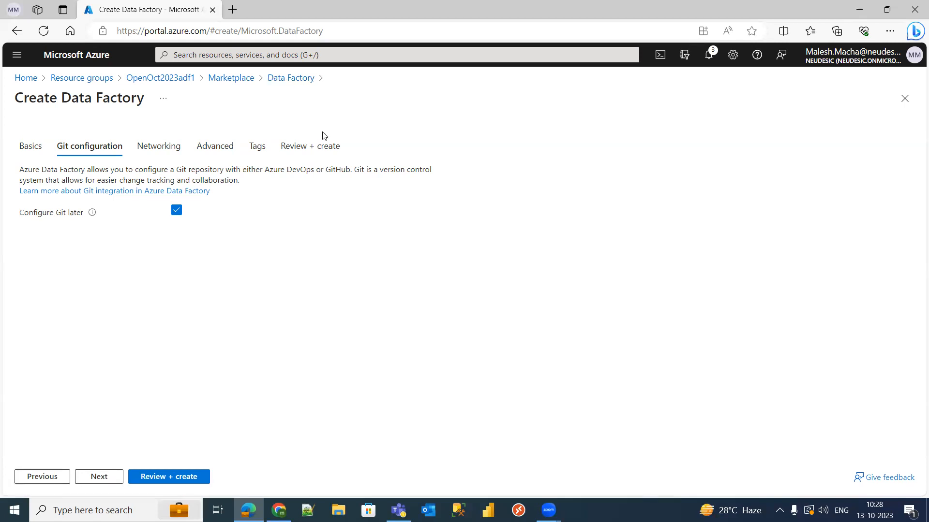
left_click_drag(355, 170, 414, 189)
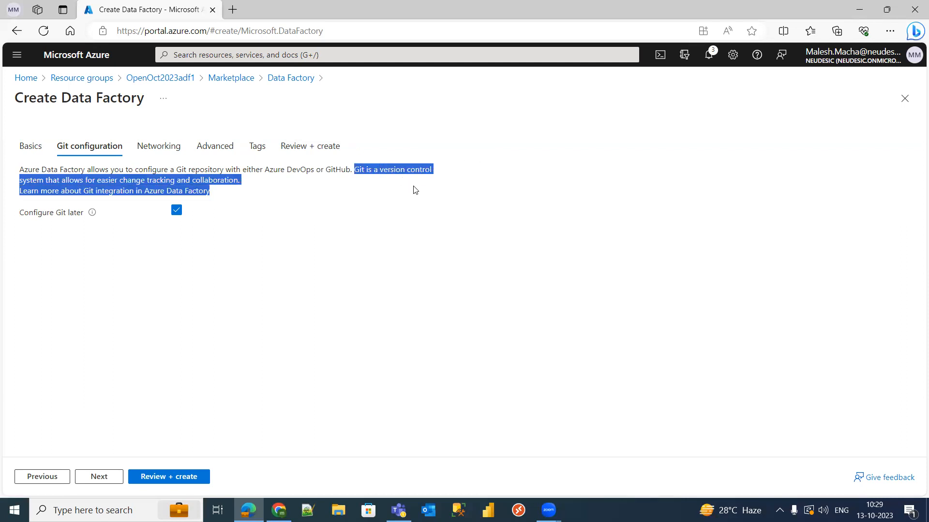
left_click(400, 199)
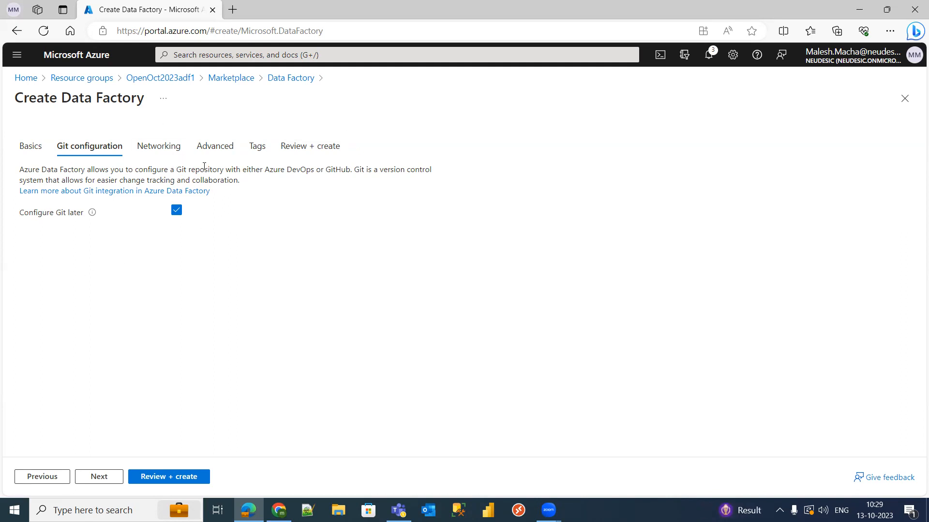
Step: Check the Networking and Basics settings, then review and create the data factory
left_click(177, 152)
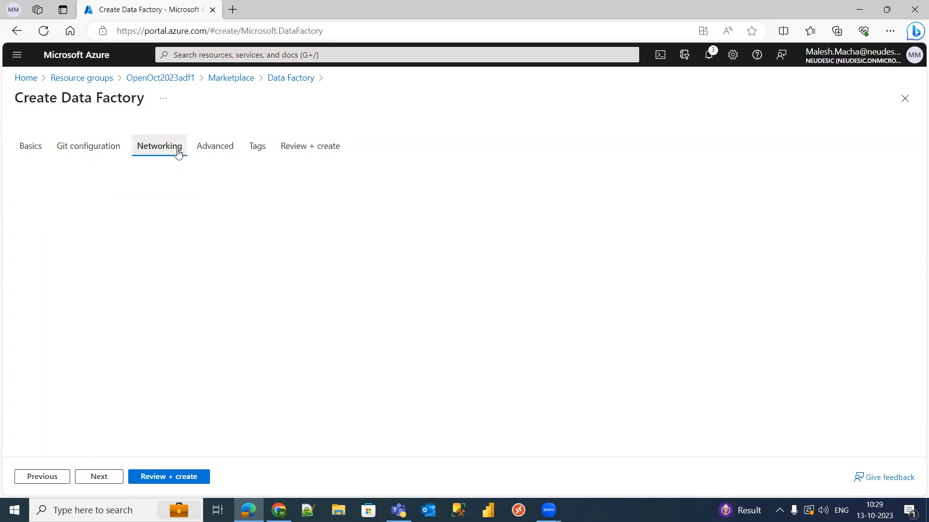
left_click(37, 147)
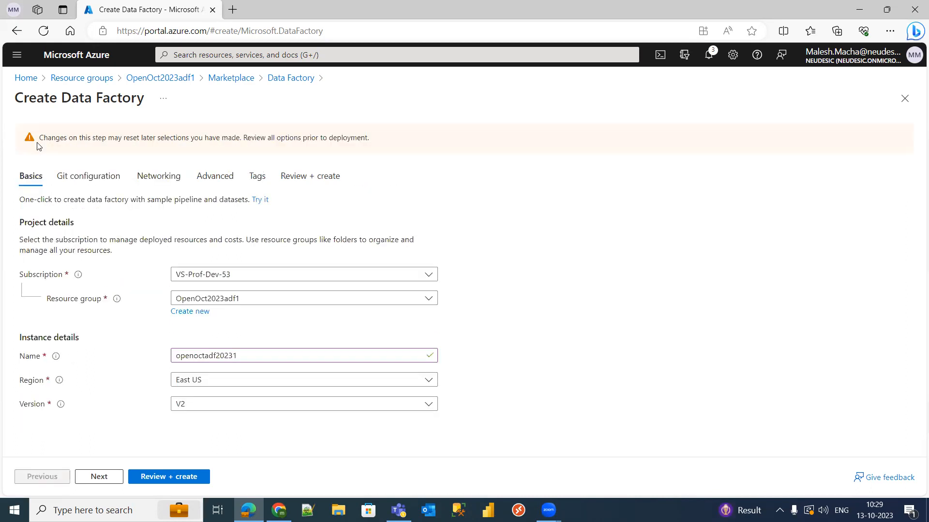
left_click(170, 477)
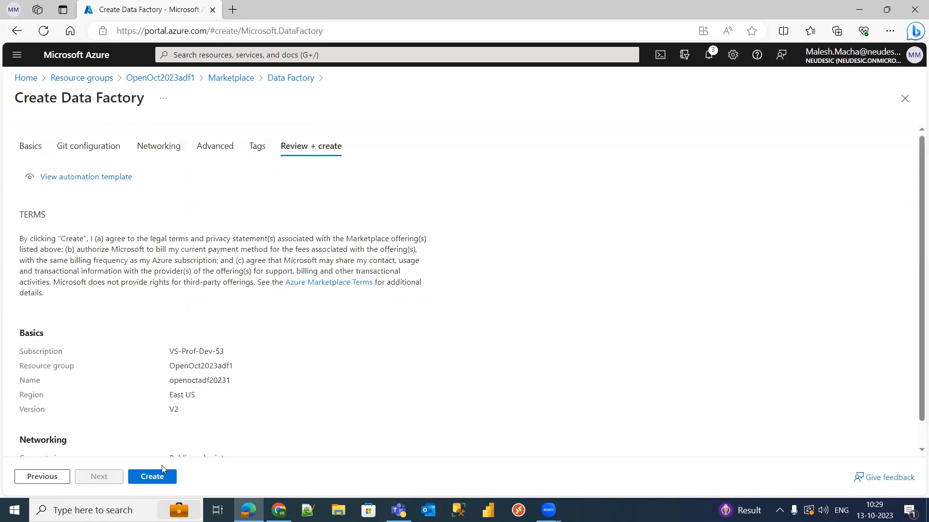
left_click(153, 478)
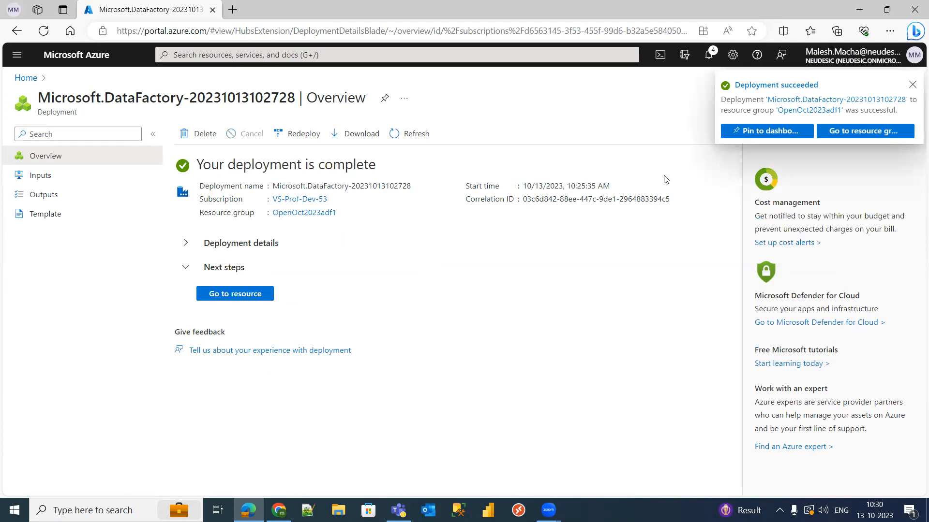
Step: Open the new openoctadf20231 data factory from the refreshed OpenOct2023adf1 resource group
left_click(25, 78)
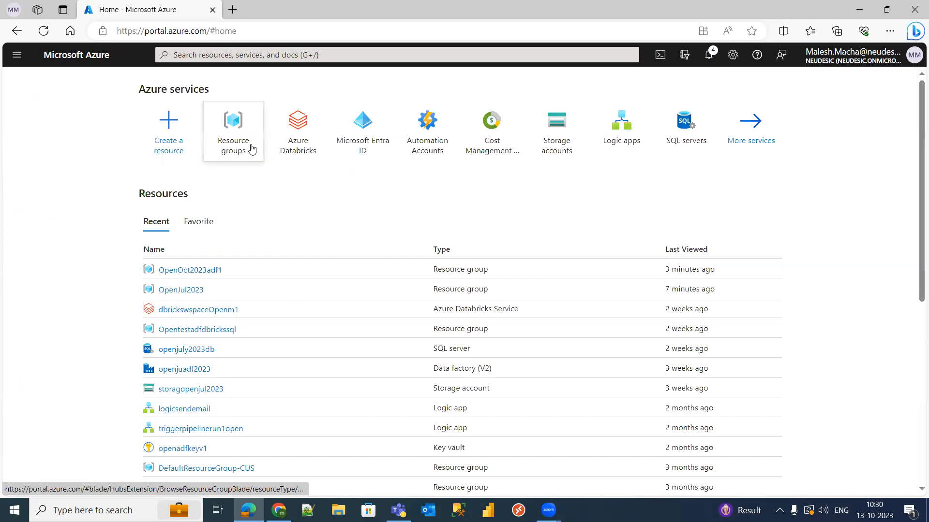
left_click(205, 272)
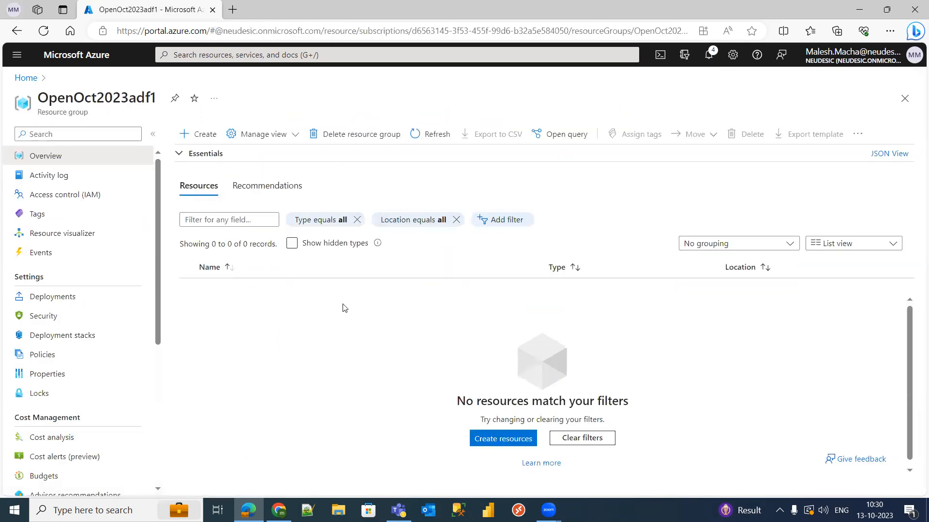
left_click(436, 134)
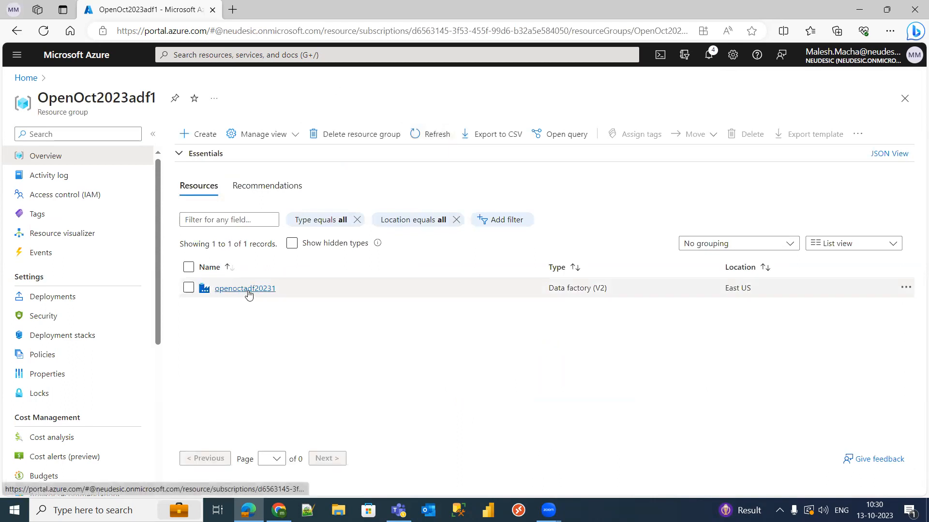
left_click(245, 289)
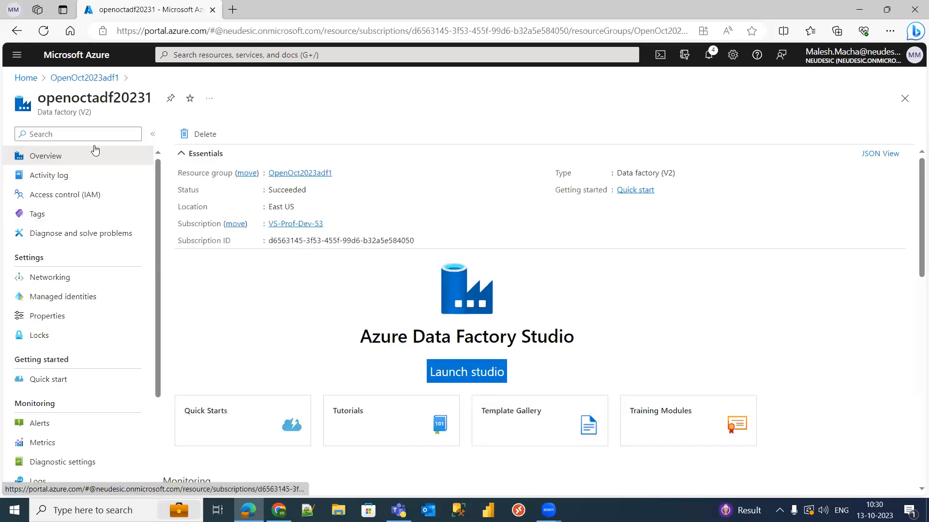
Step: Launch Data Factory Studio, open the Author view and expand every factory resource category
left_click(459, 374)
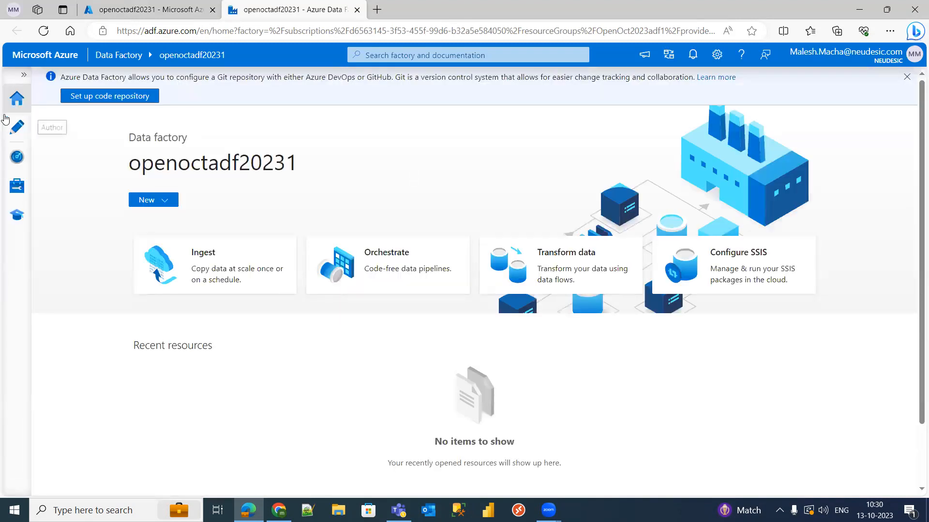
left_click(15, 127)
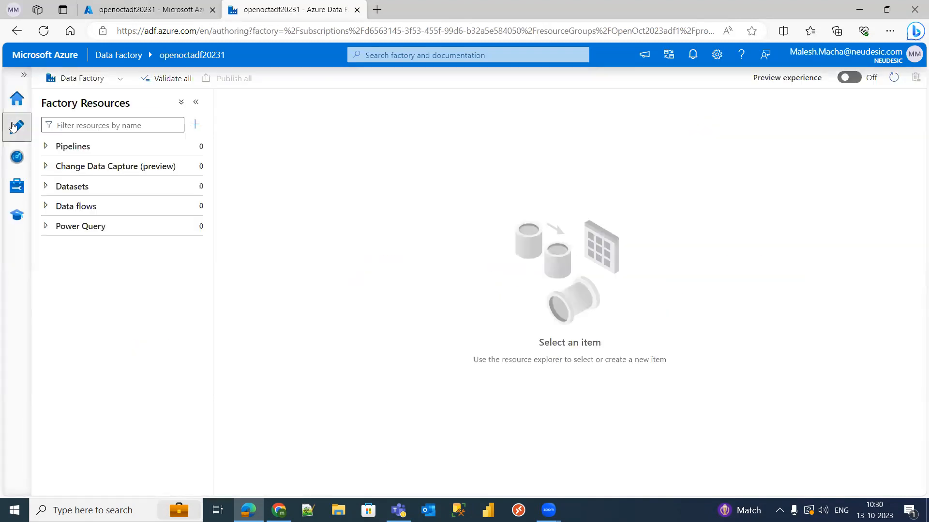
left_click(46, 147)
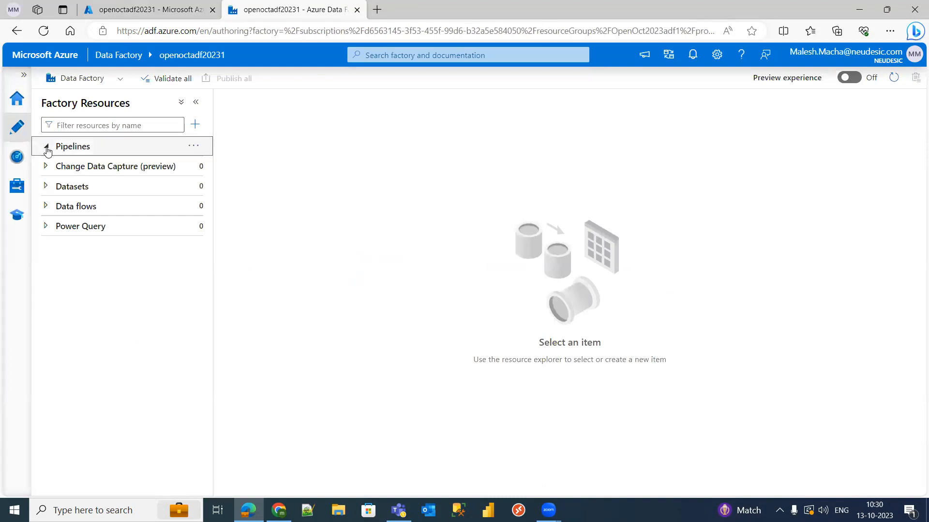
left_click(46, 166)
left_click(46, 187)
left_click(47, 207)
left_click(49, 233)
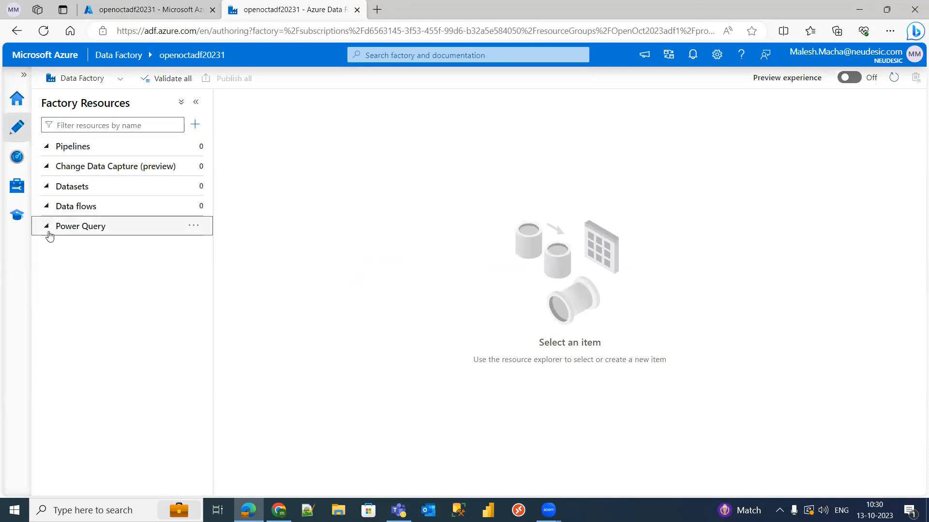
Step: Close the Data Factory Studio tab and return to the OpenOct2023adf1 resource group
left_click(169, 4)
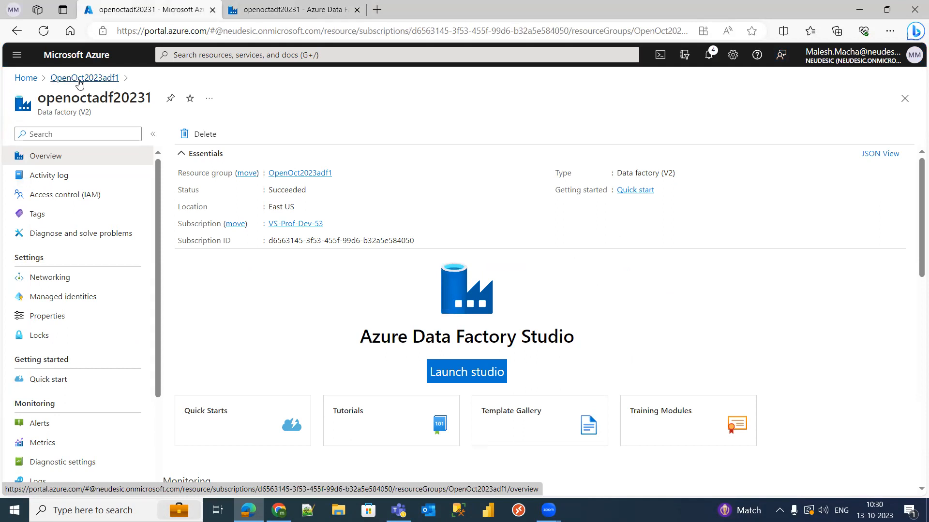
left_click(290, 10)
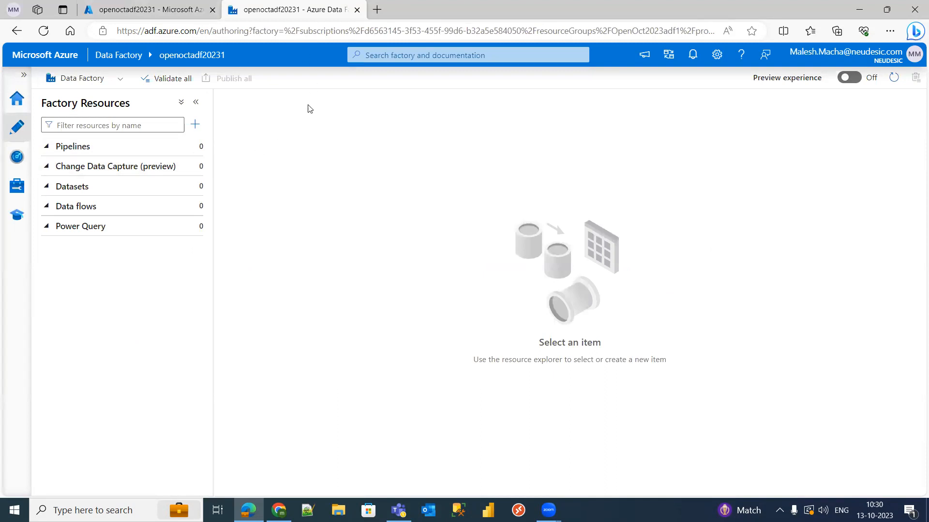
key("ctrl+w")
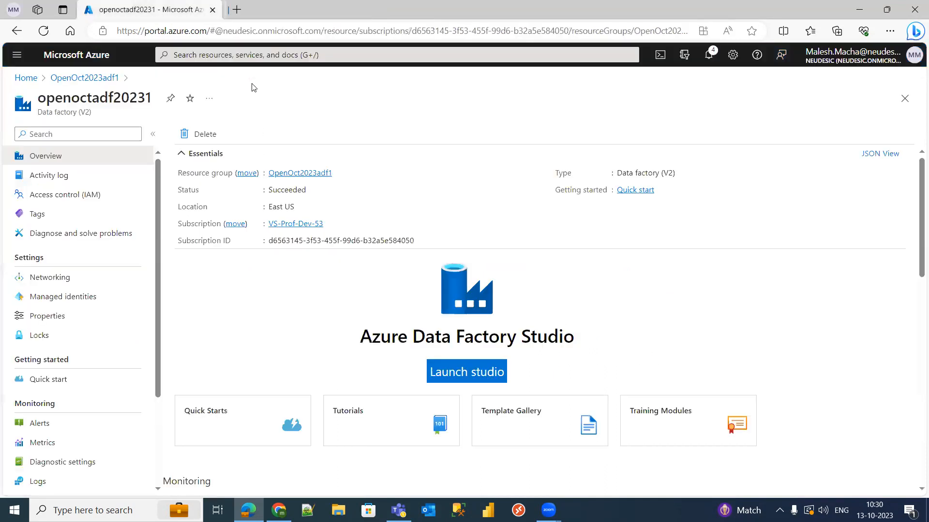
left_click(99, 79)
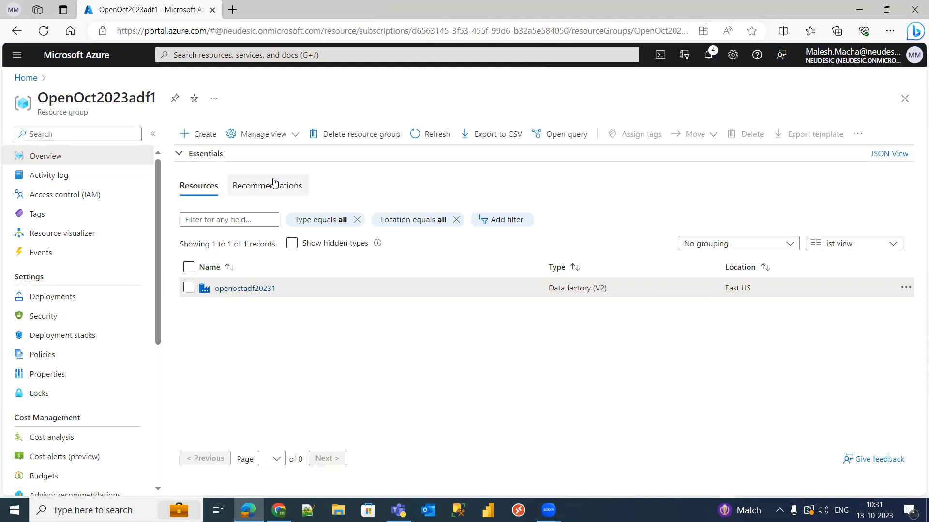
Step: Start creating a storage account in the OpenOct2023adf1 group from the Marketplace Storage account offering
left_click(210, 138)
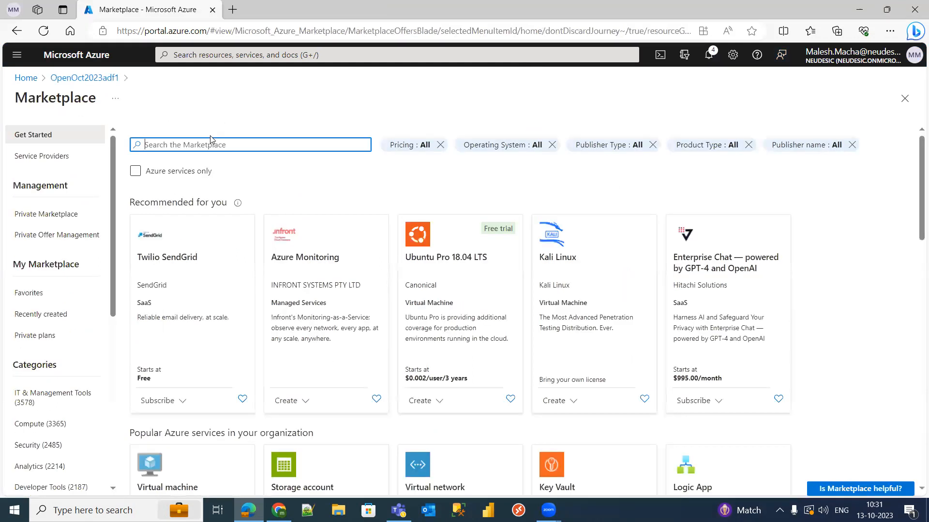
type("stor")
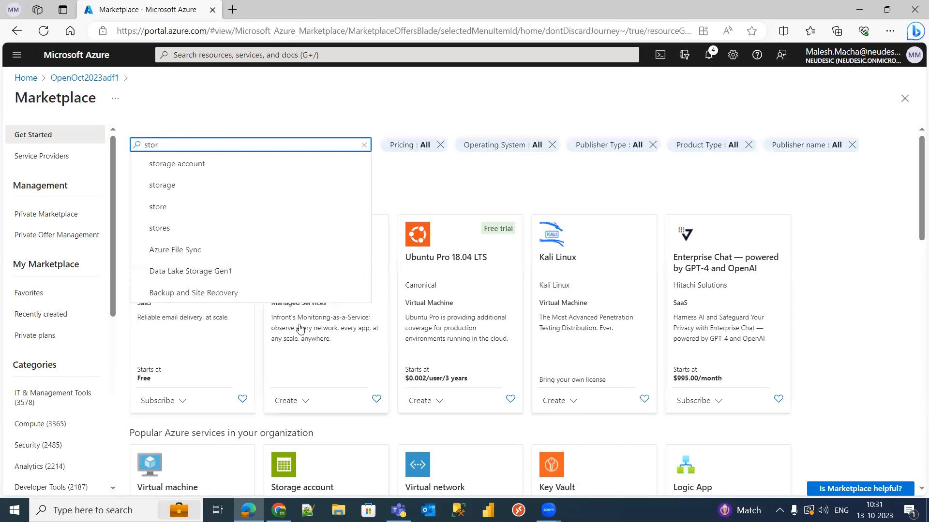
left_click(197, 166)
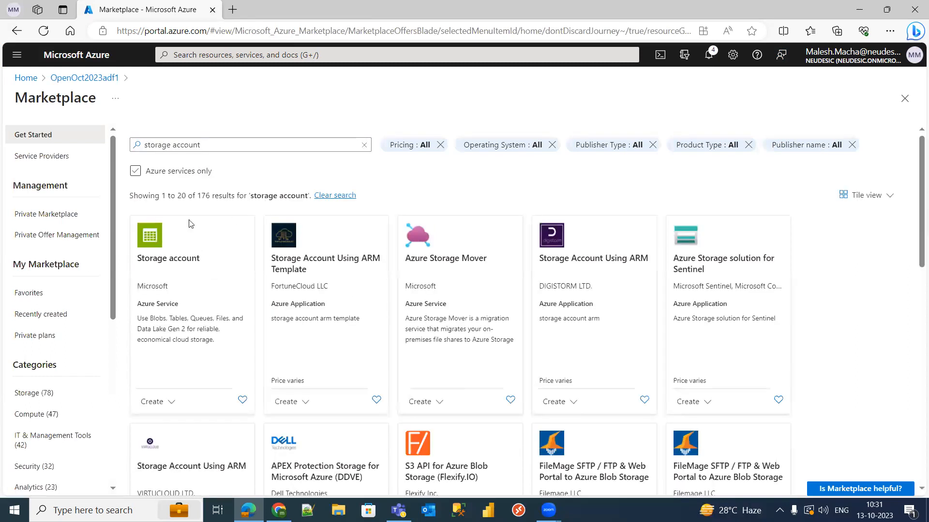
left_click(189, 279)
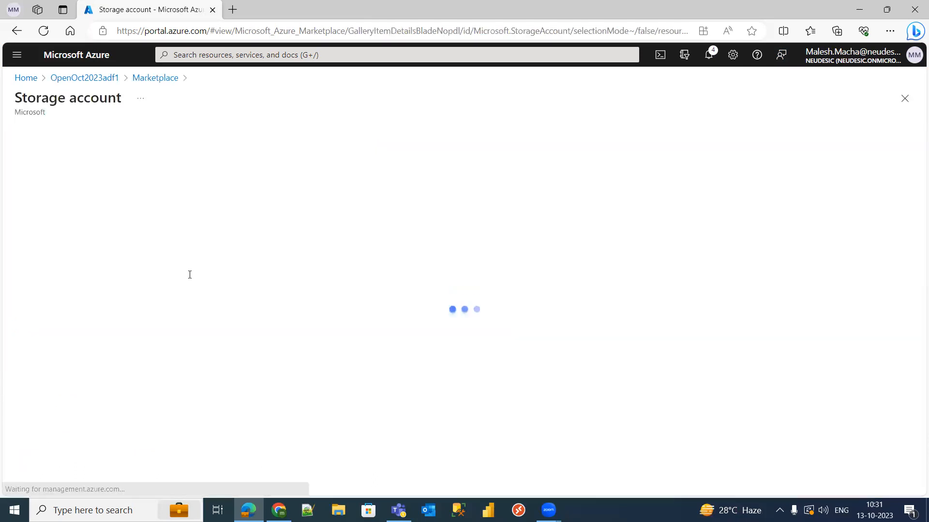
left_click(259, 220)
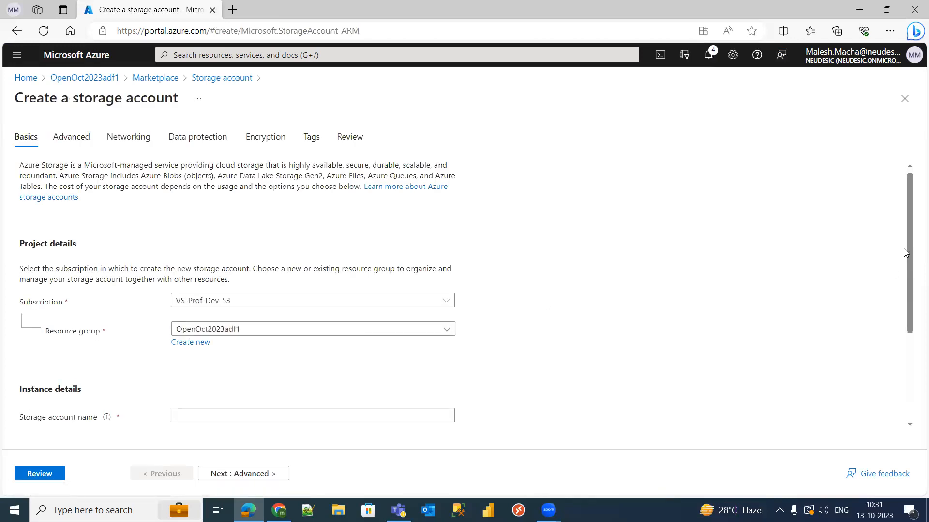
Step: Name the storage account openoctstorage1
scroll(916, 319, "down", 2)
left_click(264, 313)
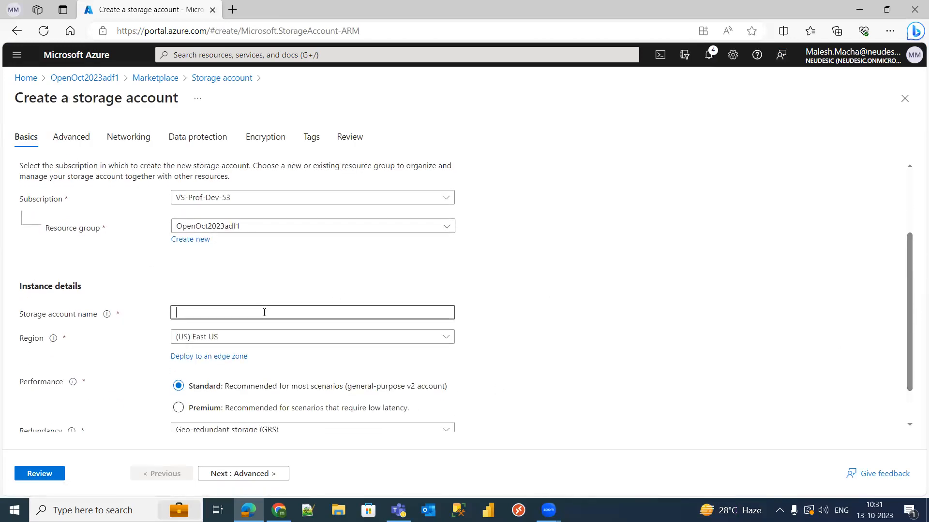
type("ope")
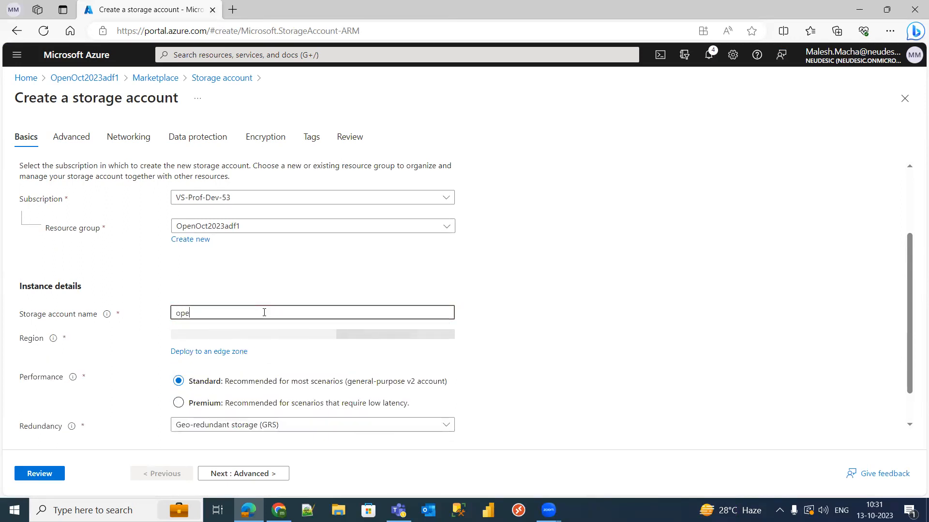
type("noct")
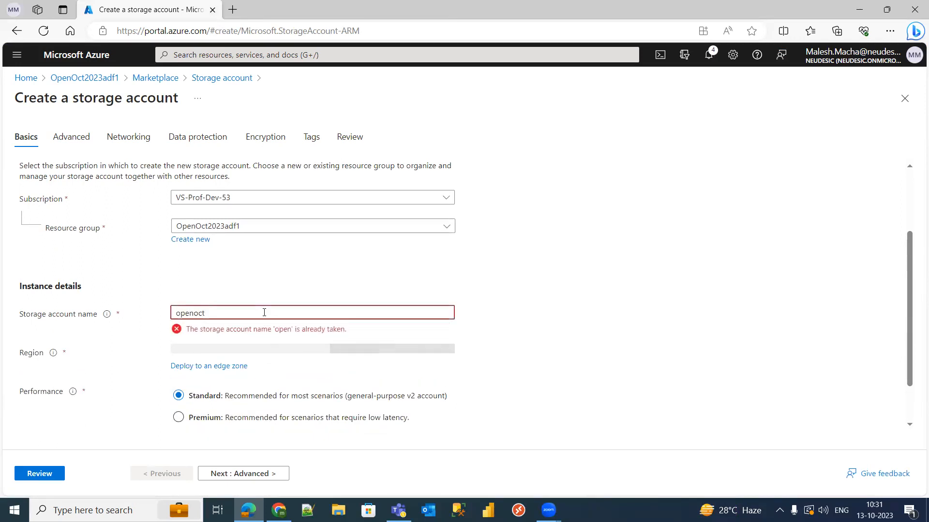
type("storage1")
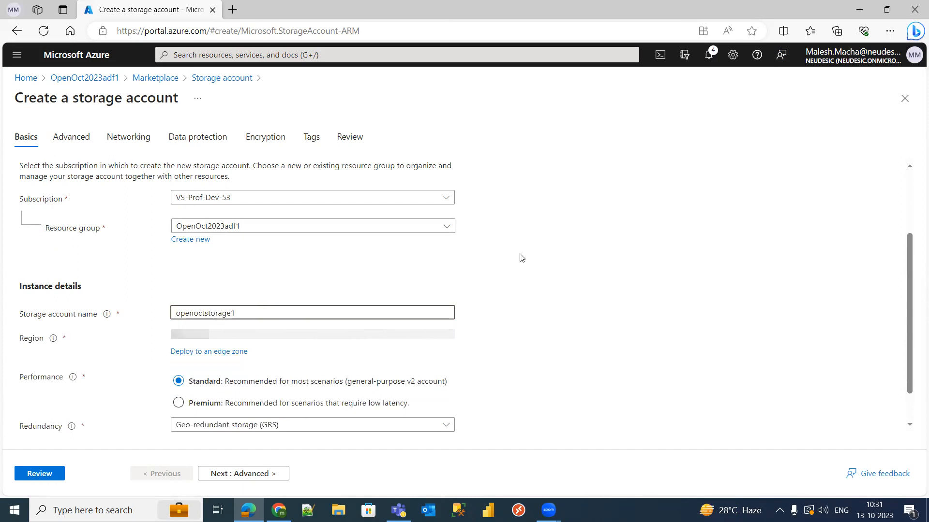
Step: Review and create the openoctstorage1 storage account in East US with the remaining default settings
left_click(601, 267)
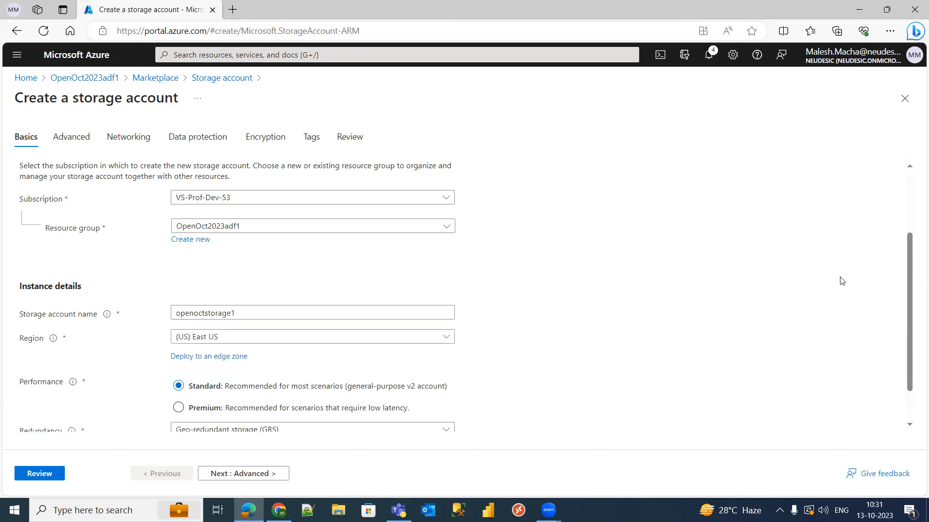
scroll(913, 358, "down", 1)
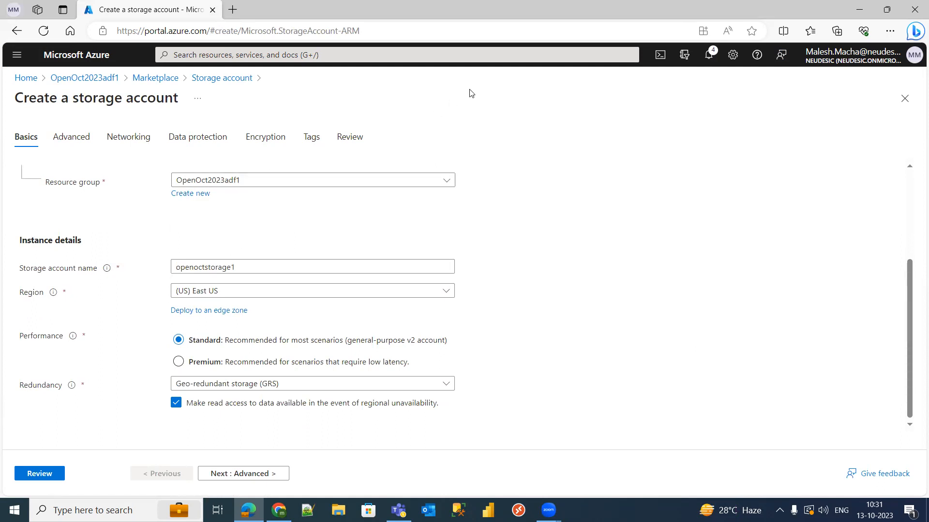
left_click(228, 292)
left_click(229, 291)
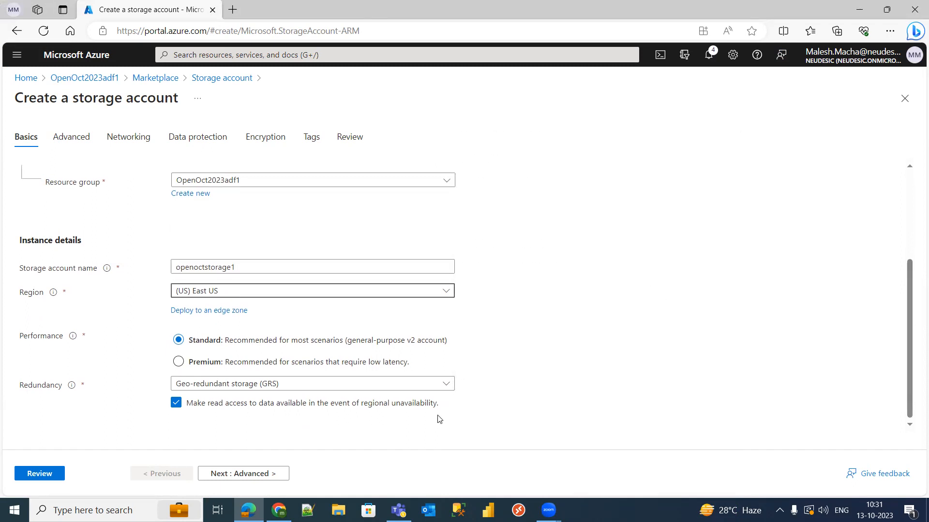
left_click(47, 475)
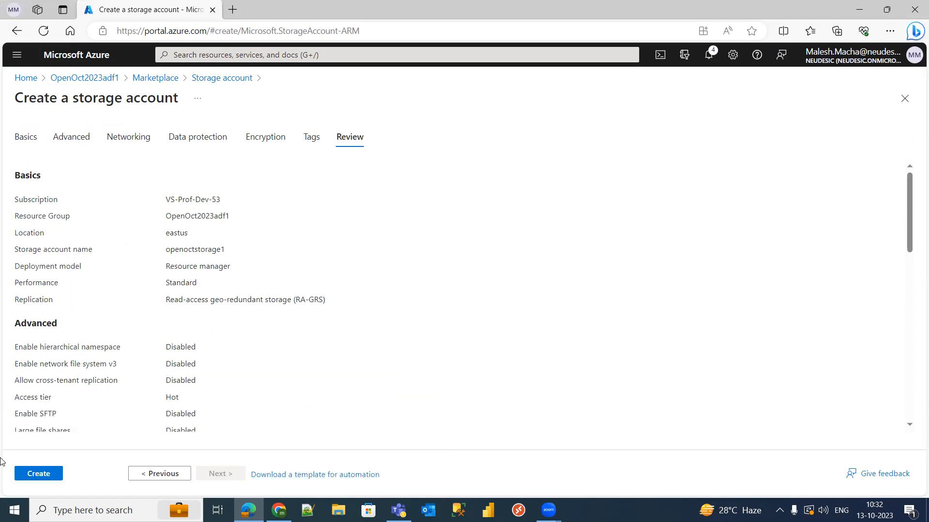
left_click(50, 478)
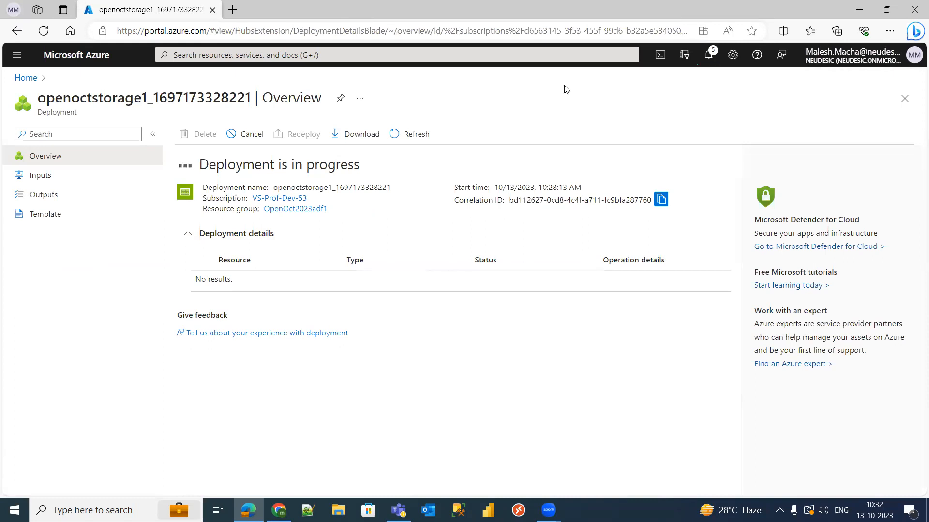
Step: Dismiss all notifications and open the new storage account once its deployment completes
left_click(708, 57)
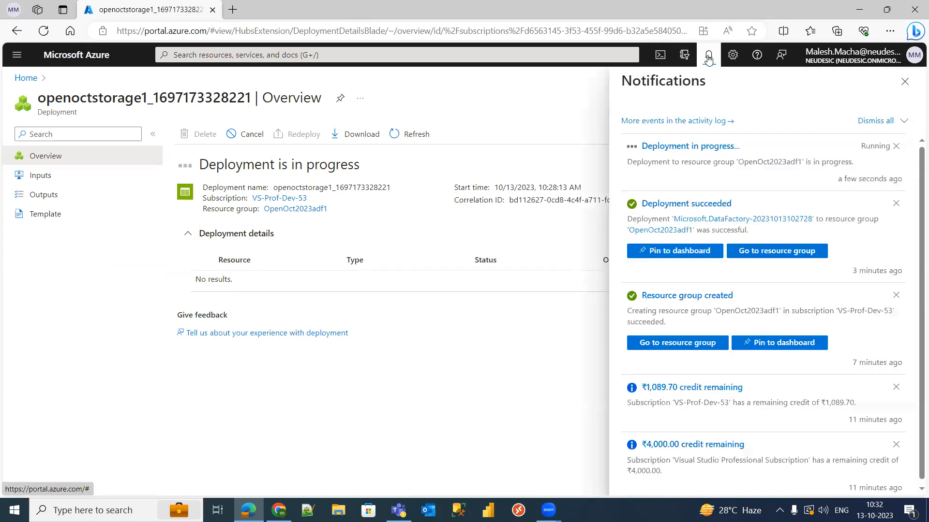
left_click(876, 121)
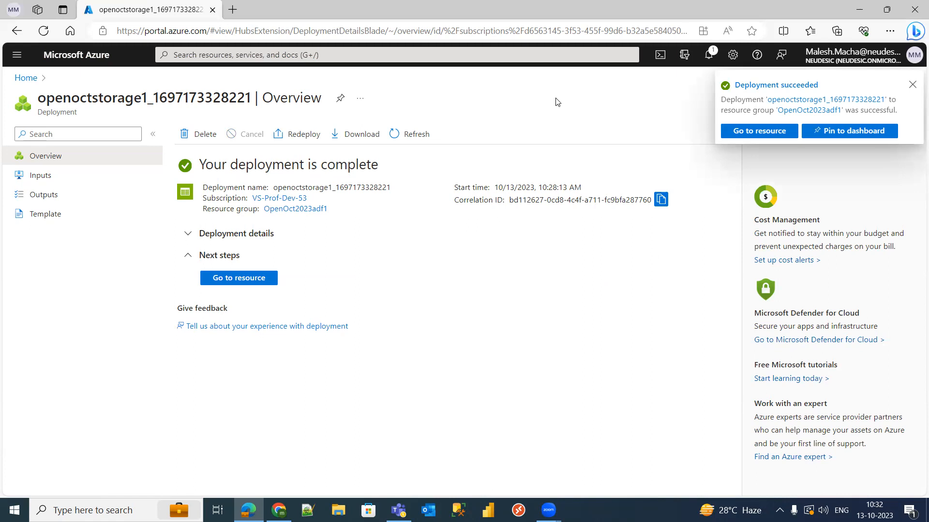
left_click(258, 278)
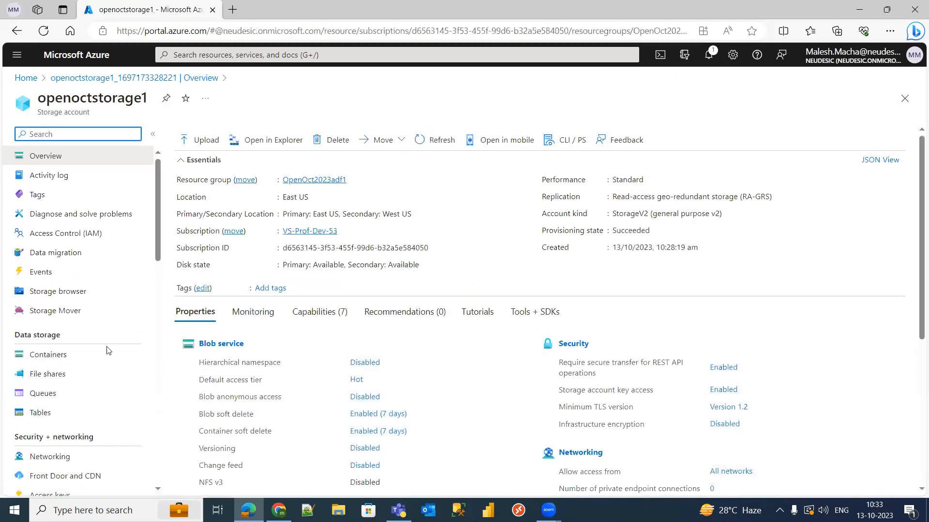
Step: Browse the storage account's containers, file shares, queues and tables
left_click(79, 360)
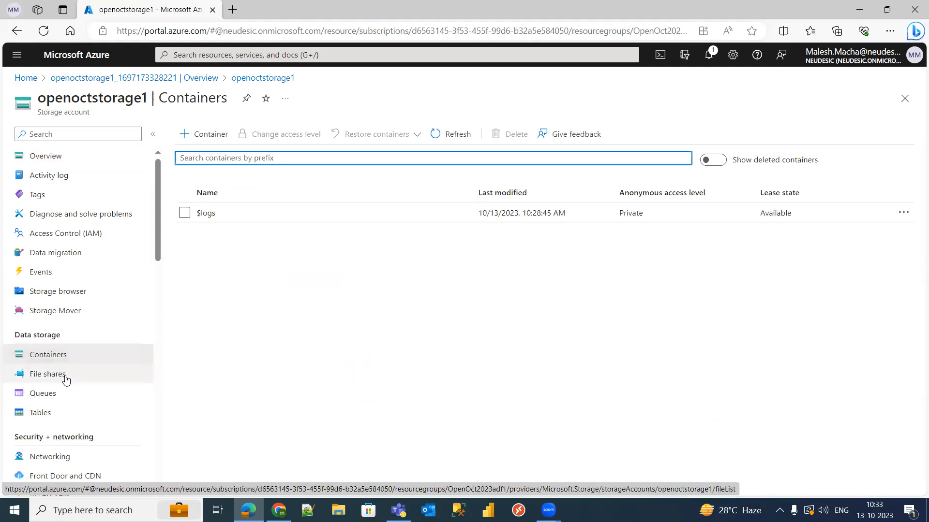
left_click(65, 376)
left_click(61, 395)
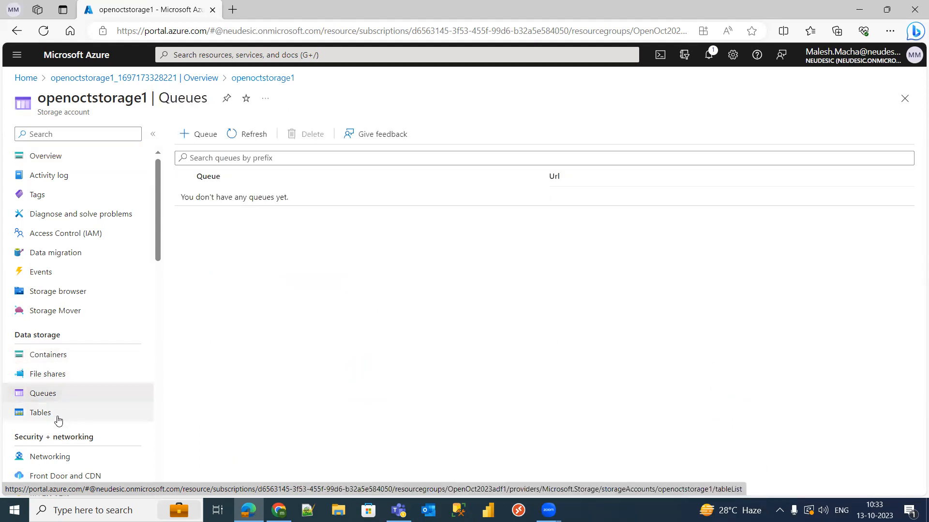
left_click(58, 419)
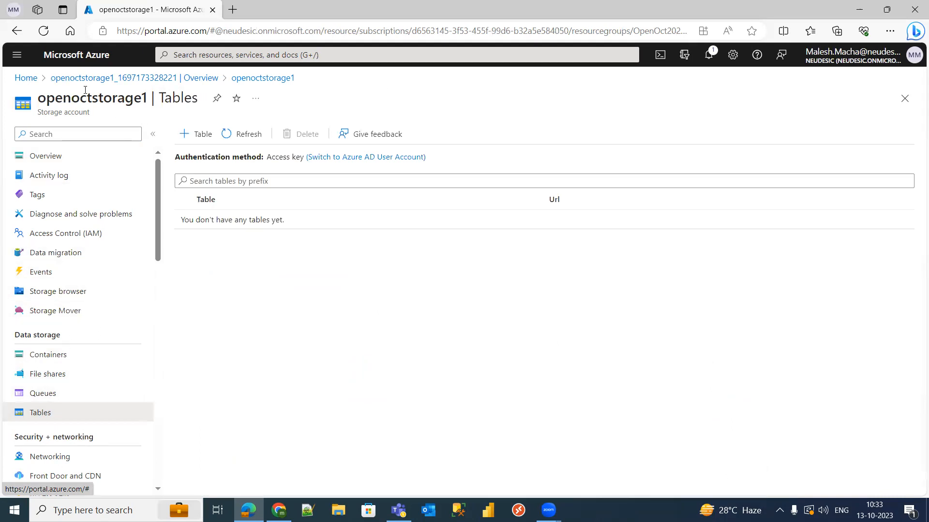
Step: Go home, open the OpenOct2023adf1 resource group and from it the openoctstorage1 storage account
left_click(26, 79)
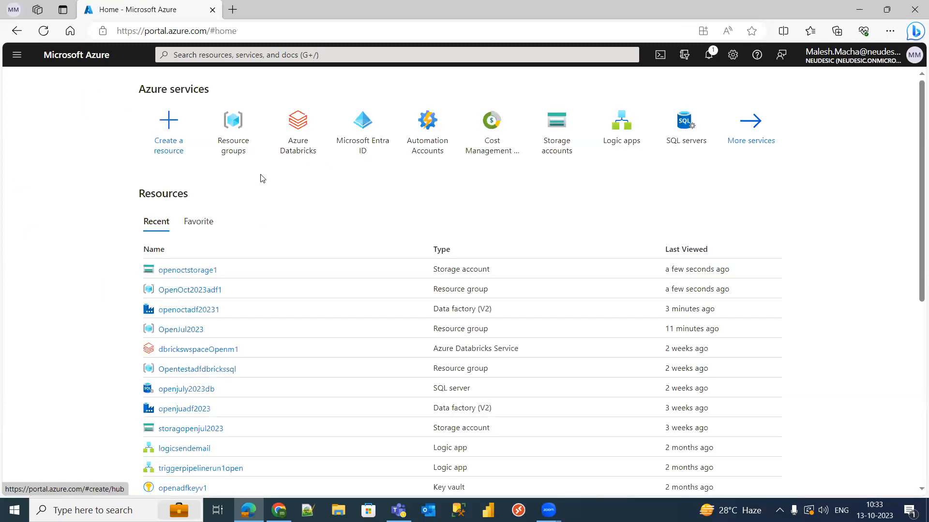
left_click(198, 290)
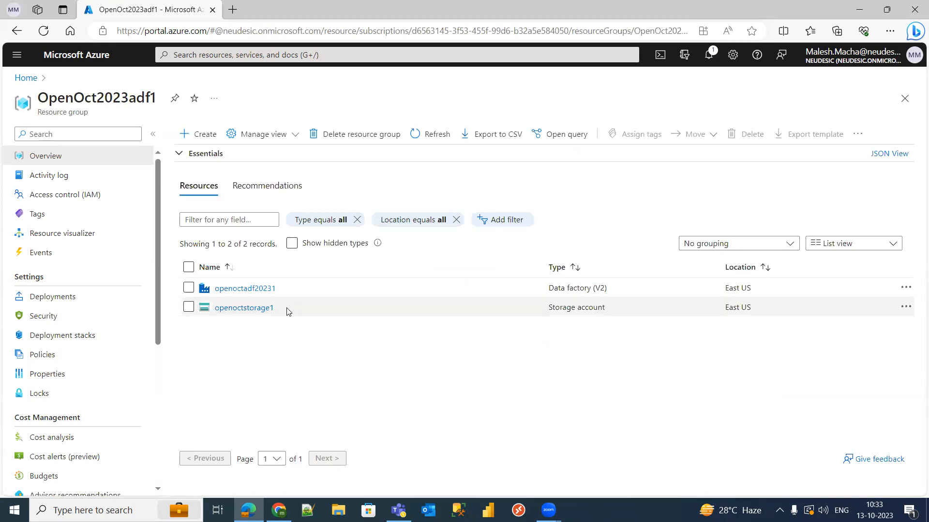
left_click_drag(552, 308, 611, 307)
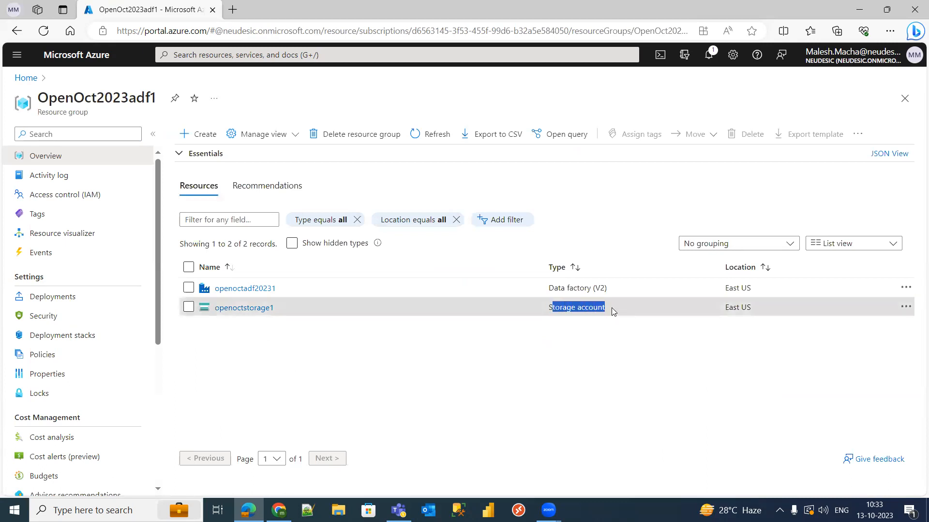
left_click(254, 308)
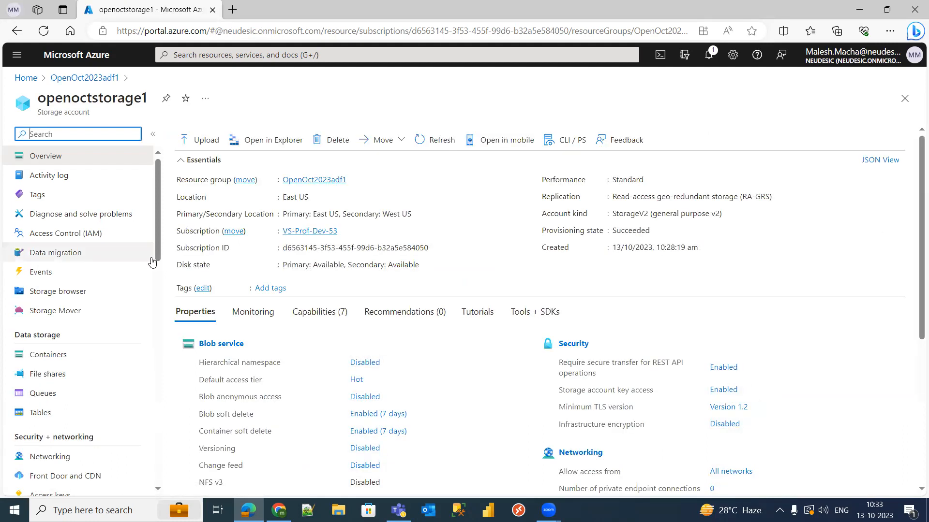
Step: In the Storage browser, create a new blob container named test
left_click(58, 291)
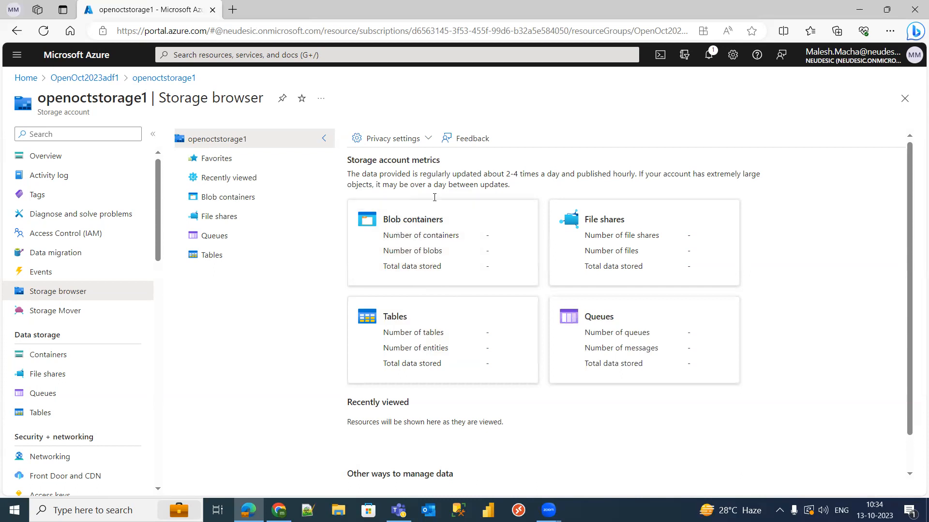
left_click(437, 236)
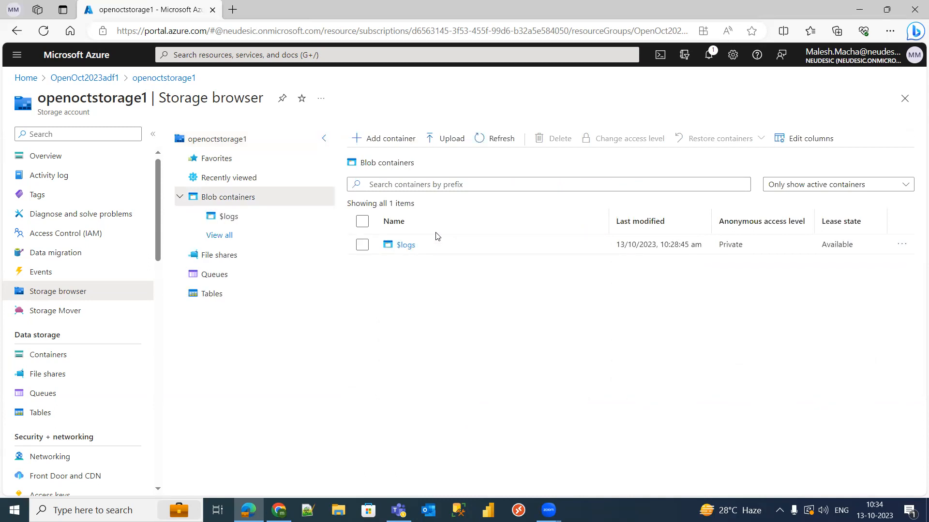
left_click(405, 143)
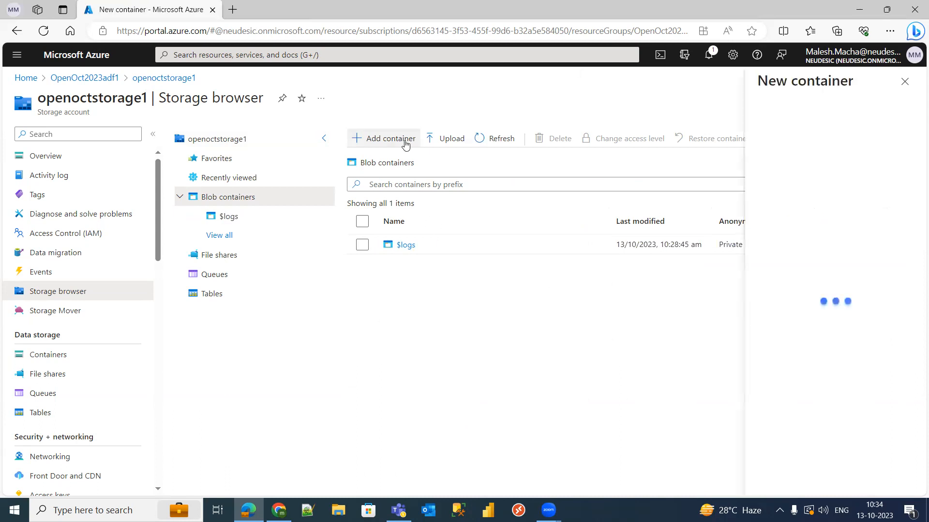
left_click(698, 139)
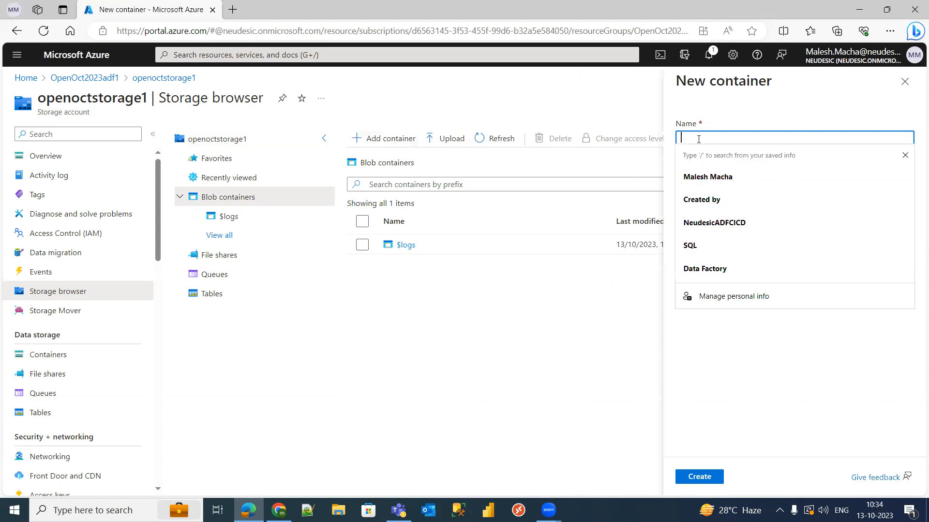
type("test")
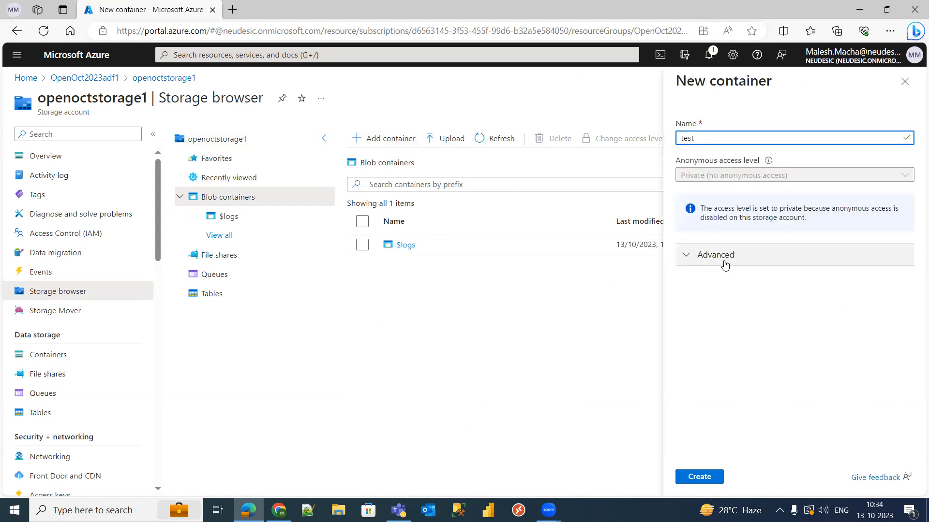
left_click(687, 259)
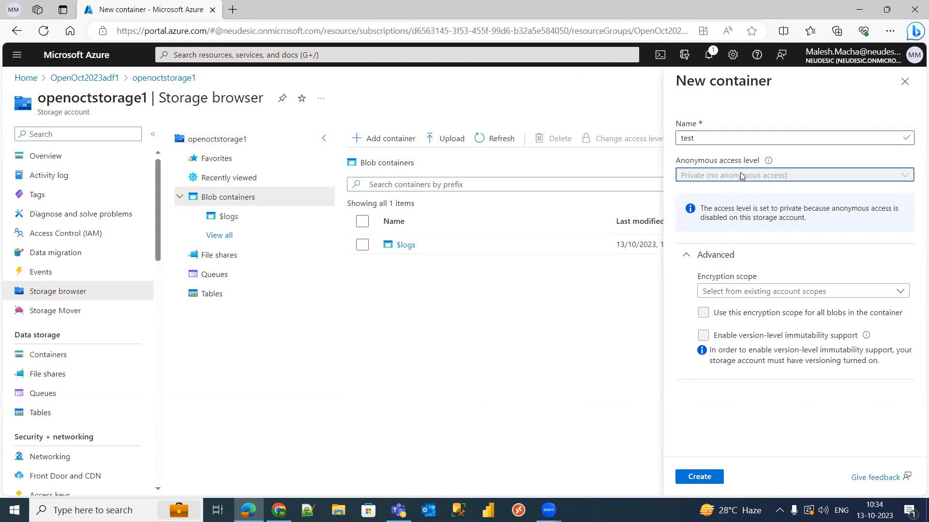
left_click(705, 476)
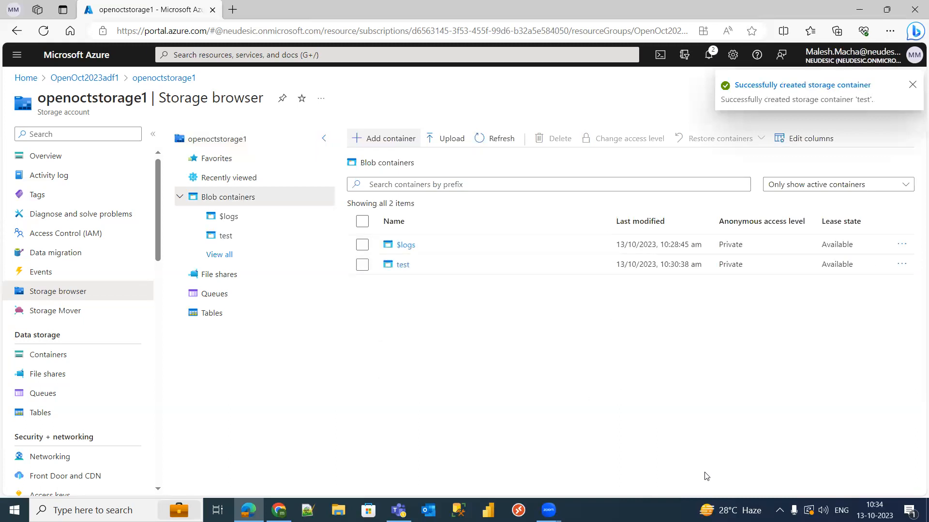
Step: Upload the Quantify Canada User Templates (004) file from the Desktop into the test container, with overwrite enabled
left_click(401, 266)
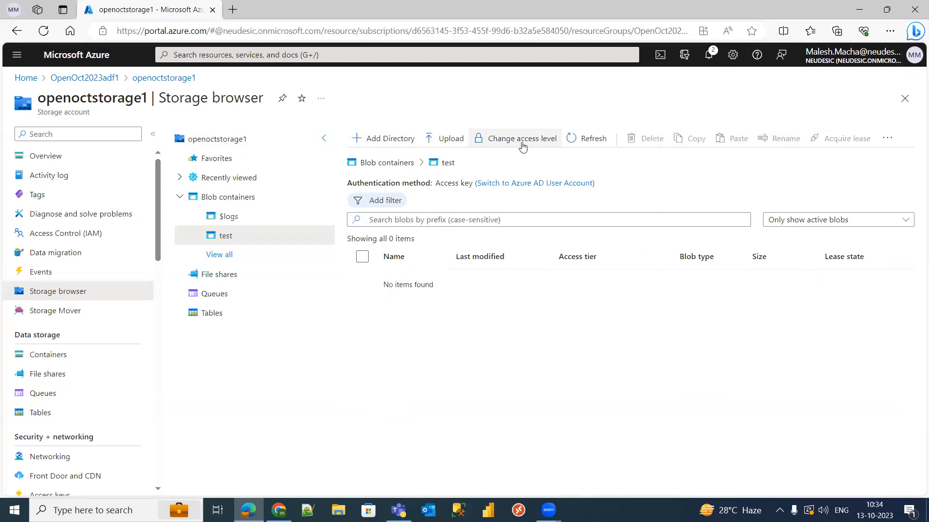
left_click(448, 141)
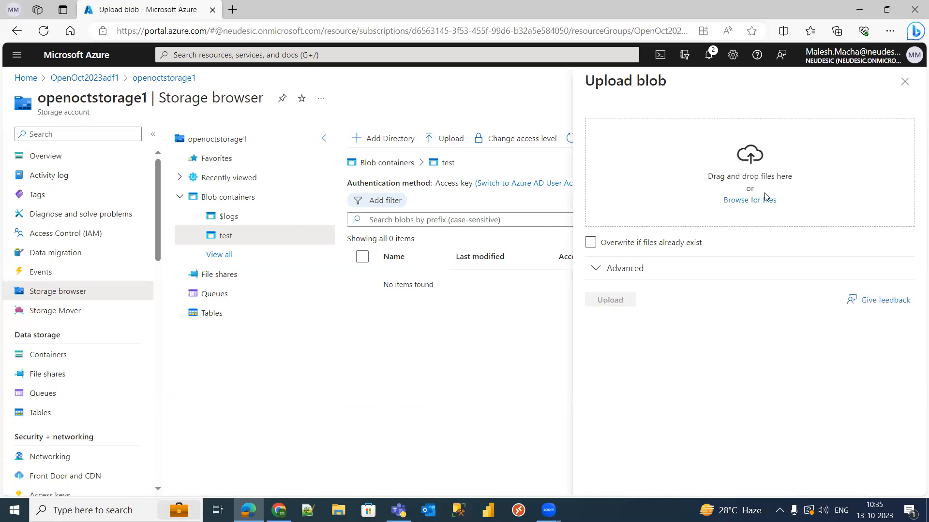
left_click(765, 199)
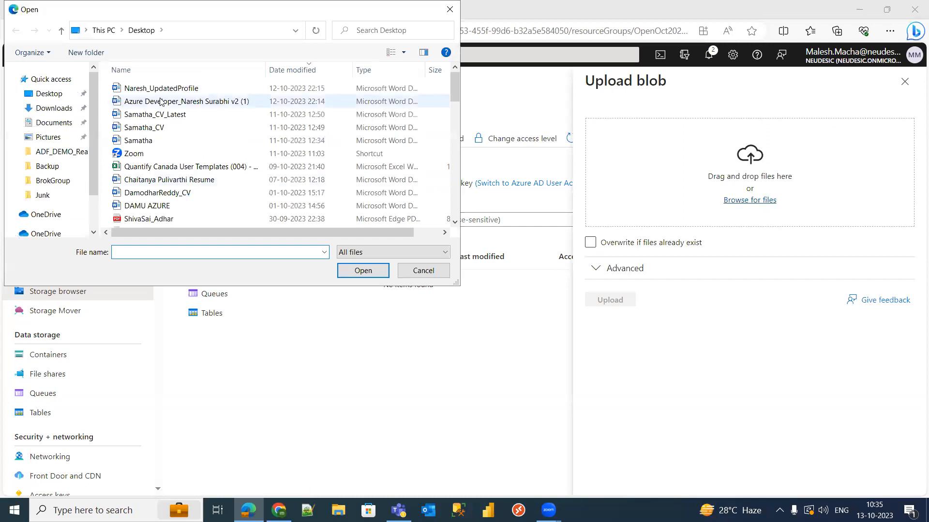
left_click(60, 93)
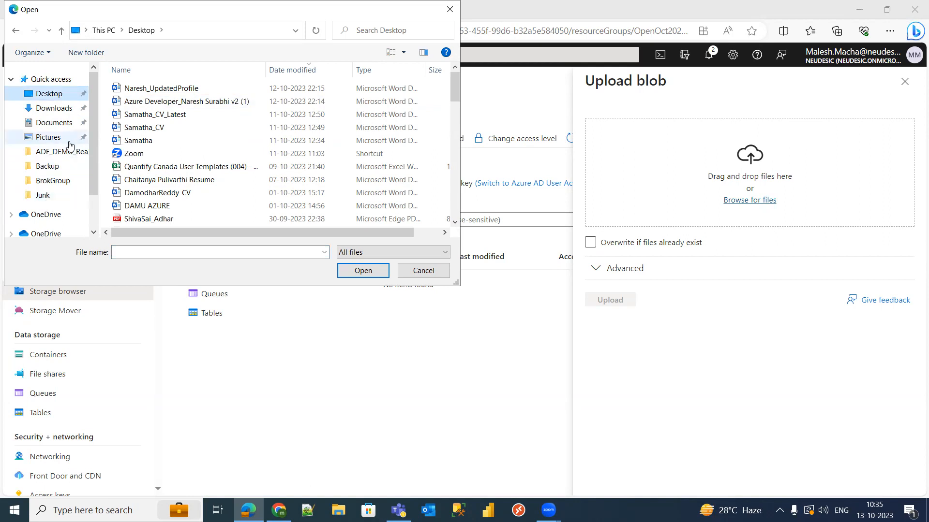
scroll(77, 136, "down", 1)
scroll(87, 111, "up", 1)
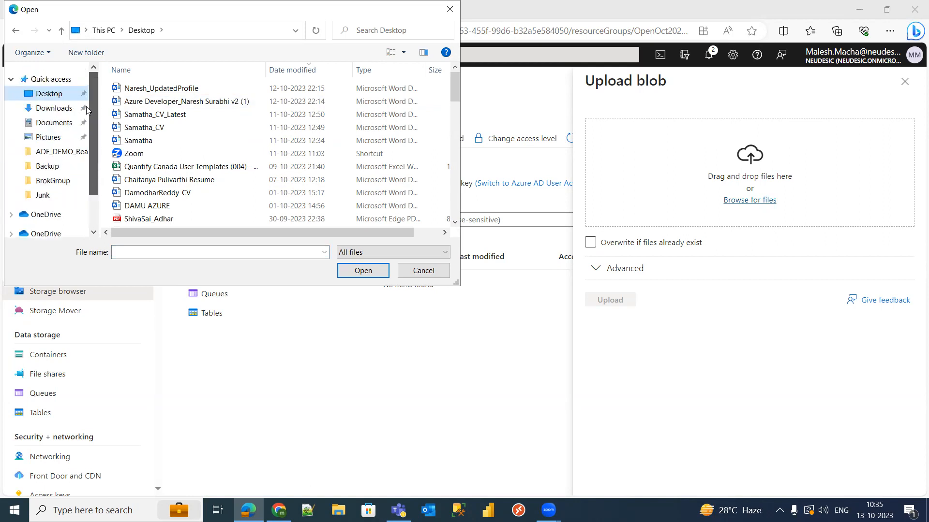
double_click(172, 166)
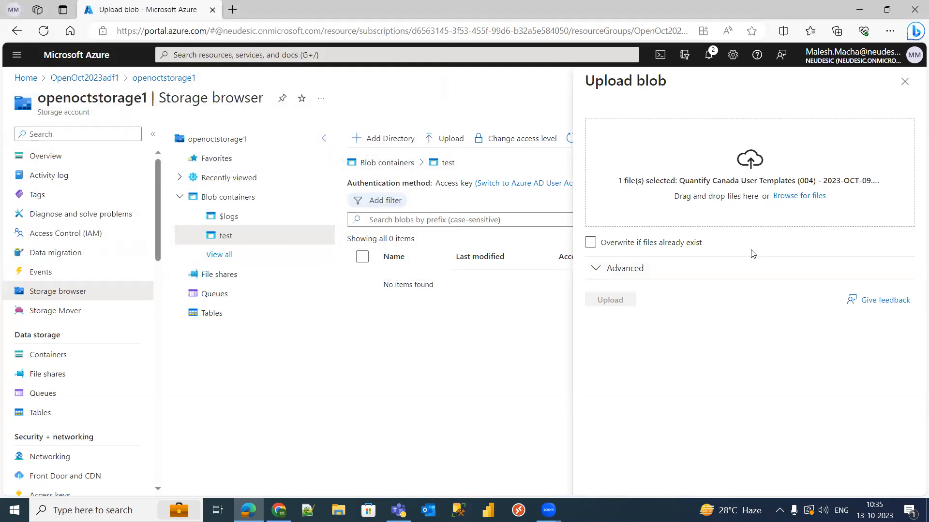
left_click(590, 243)
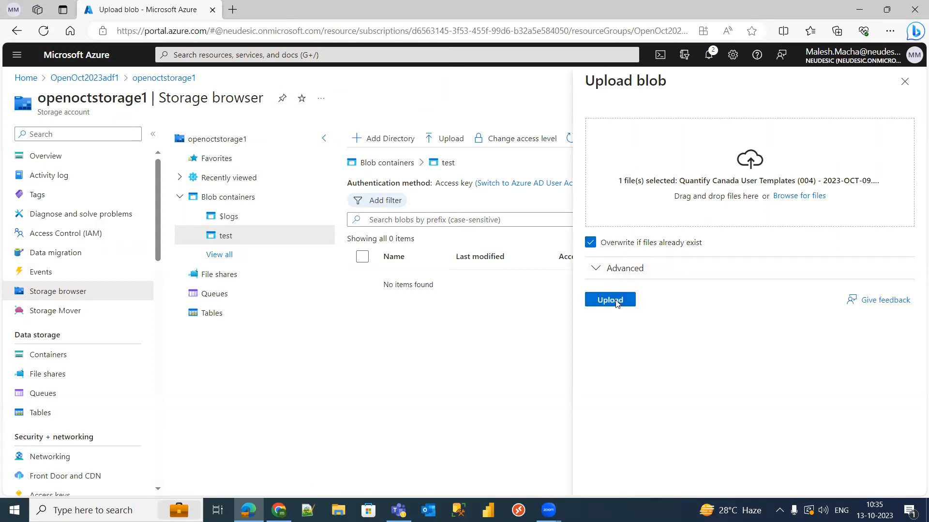
left_click(611, 301)
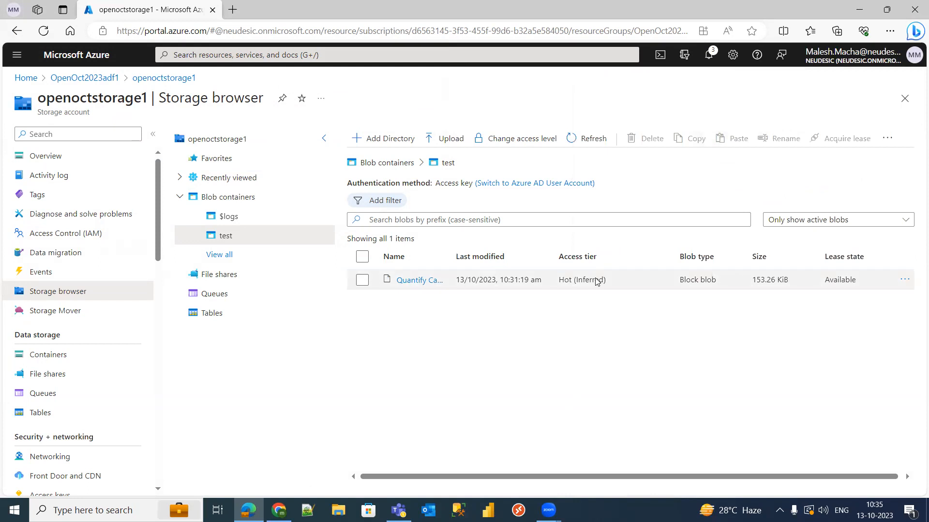
Step: Add a virtual directory named Folder1 inside the test container
left_click(402, 143)
left_click(399, 220)
type("Folder")
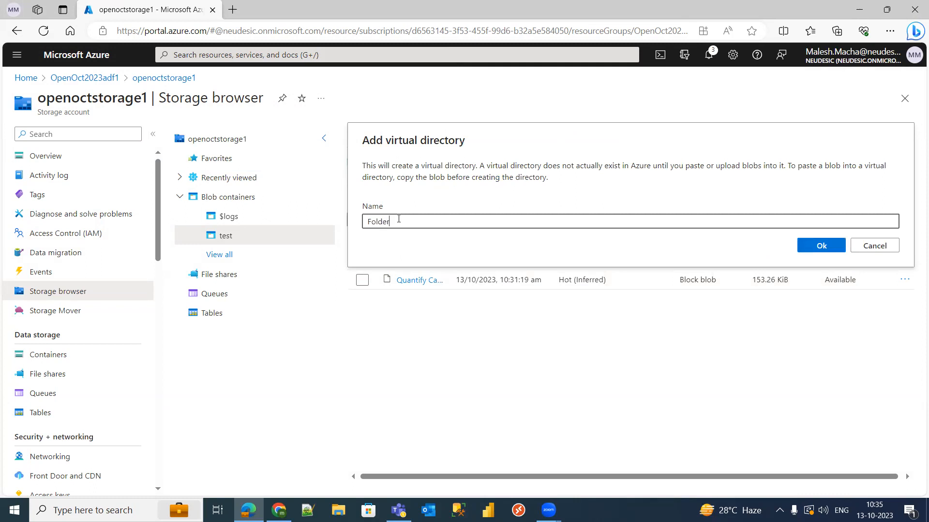
type("1")
left_click(821, 246)
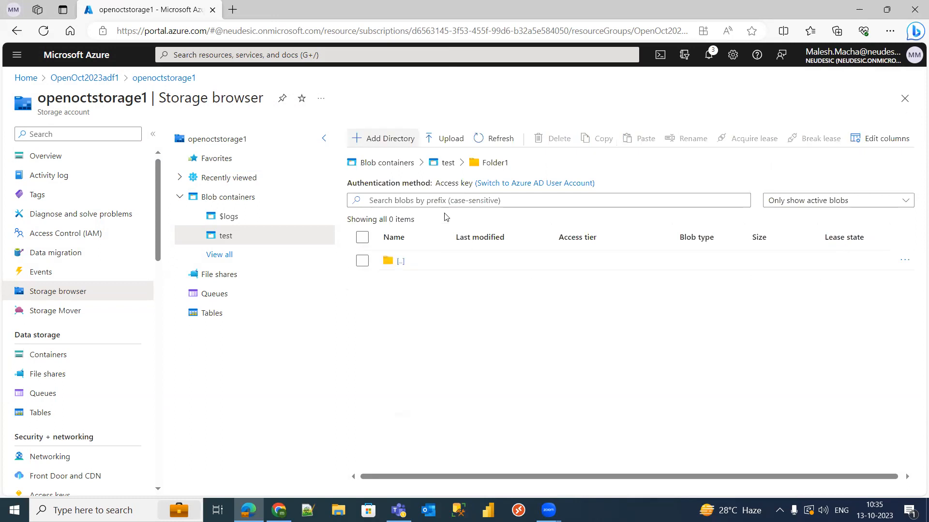
Step: Upload the Quantify Canada User Templates (004) file from the Desktop into Folder1 of the test container
left_click(457, 141)
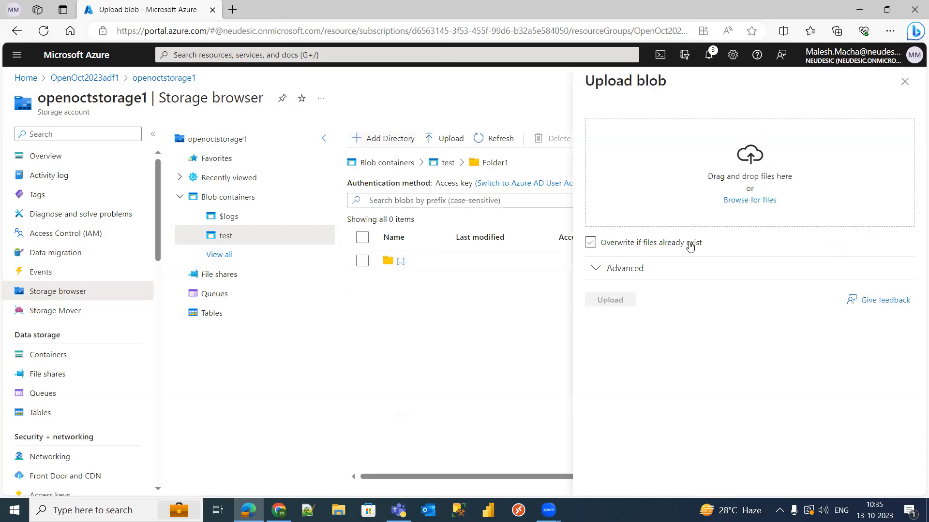
left_click(765, 200)
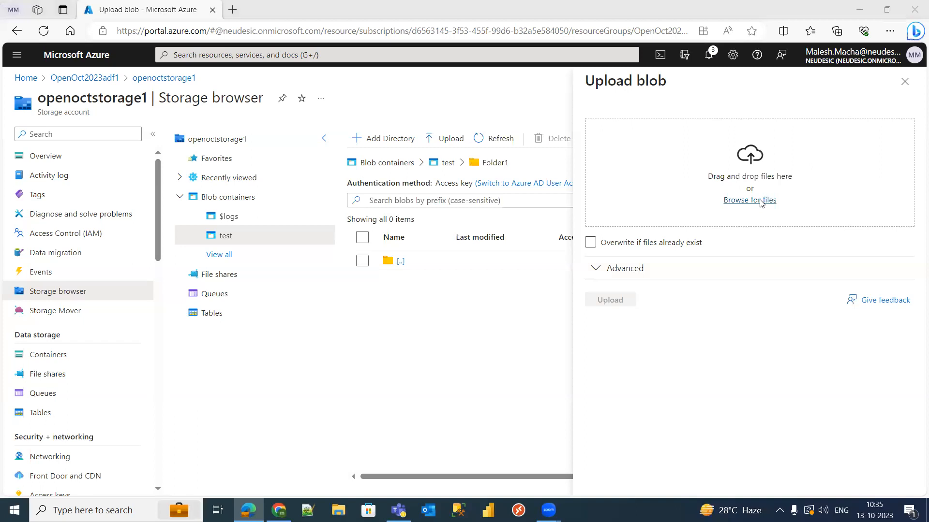
double_click(182, 167)
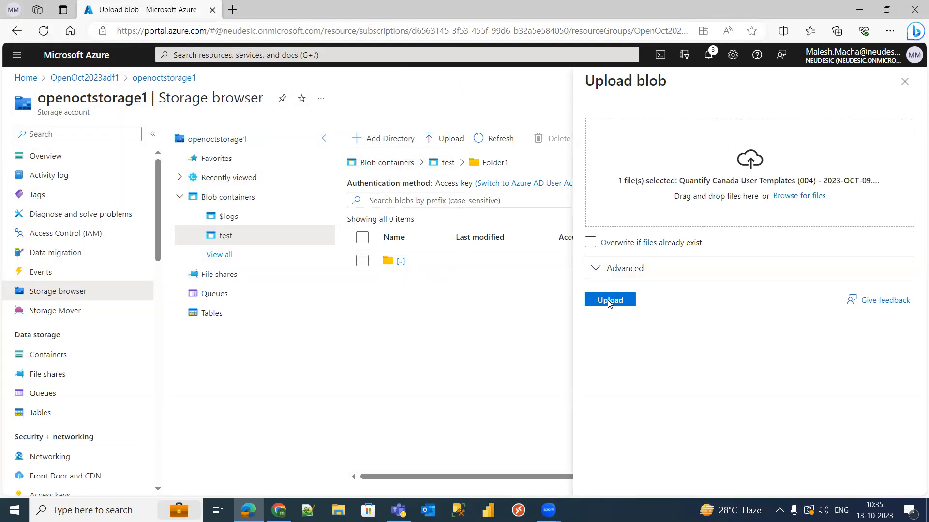
left_click(610, 301)
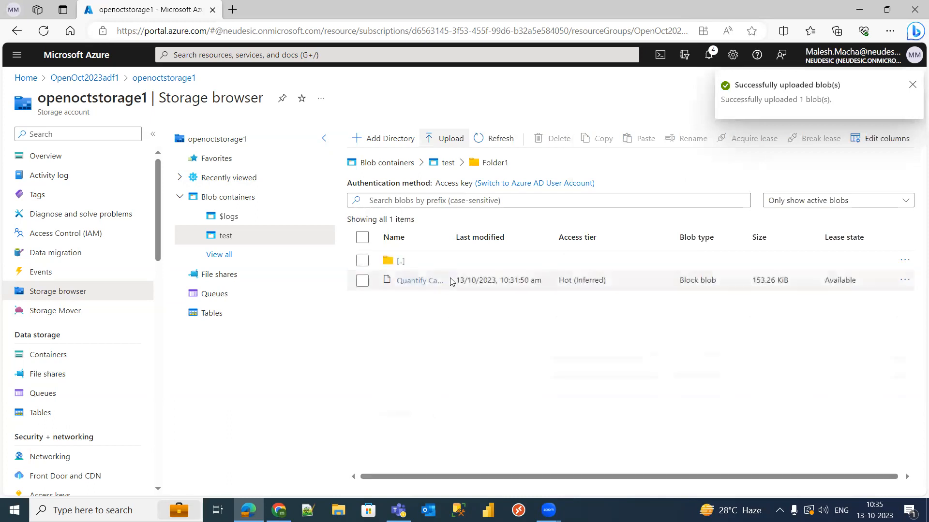
Step: Return to the root of the test container and delete the Quantify Canada User Templates blob there
left_click(447, 165)
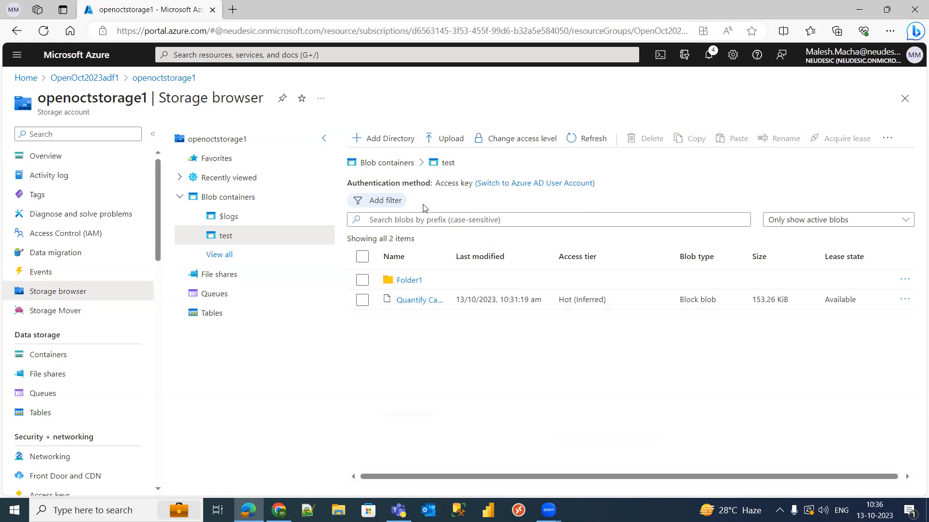
left_click(361, 300)
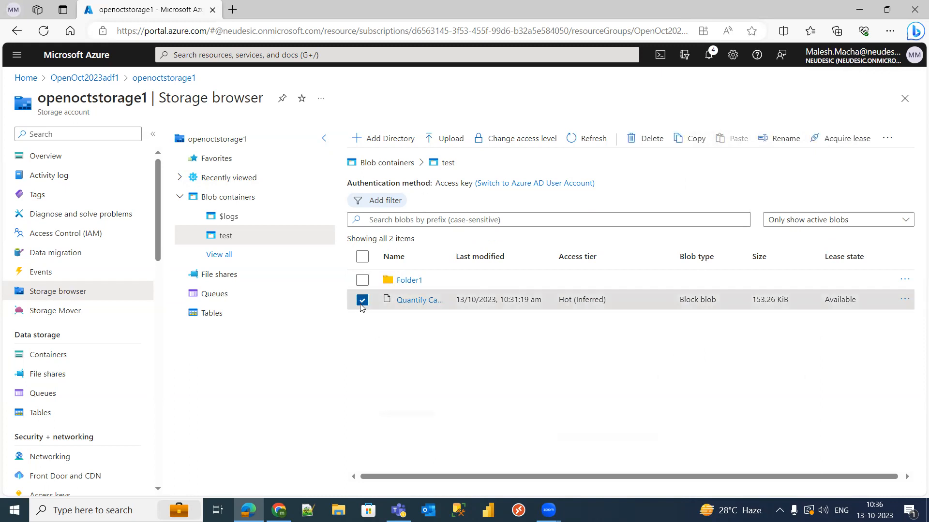
left_click(362, 300)
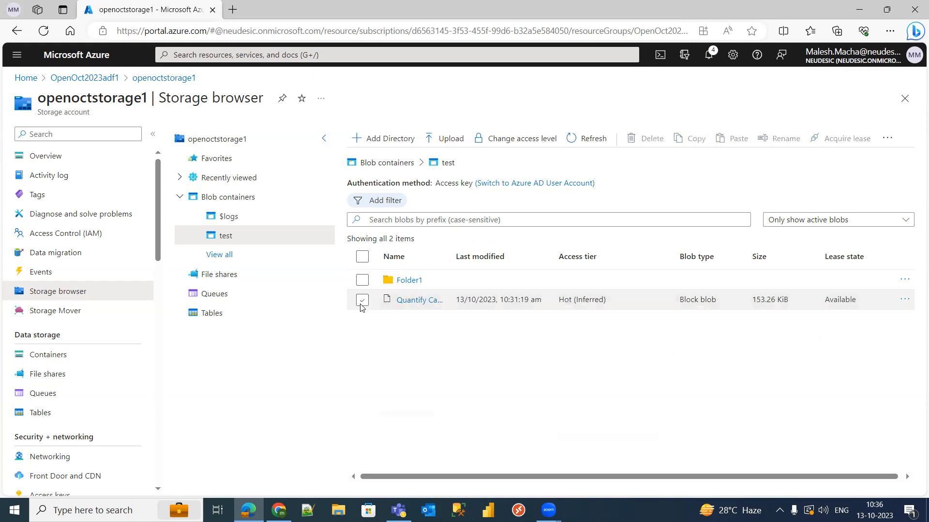
left_click(362, 300)
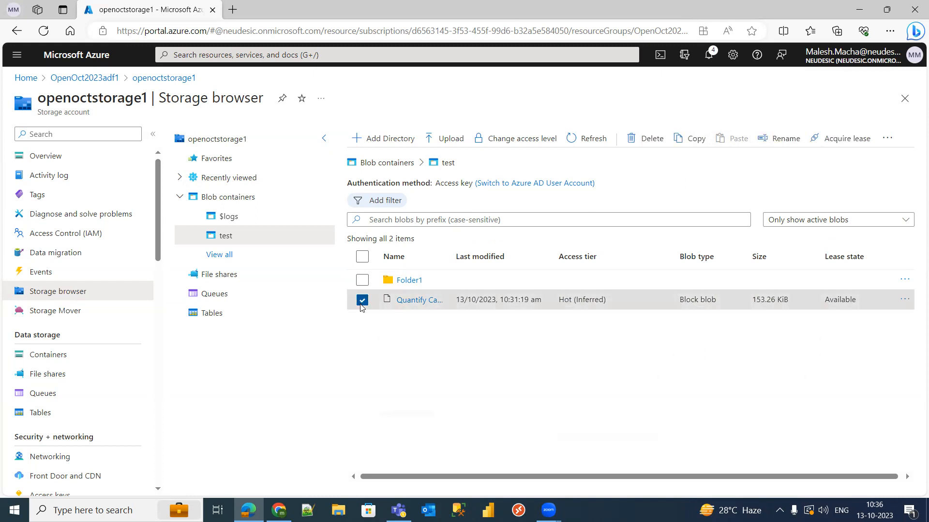
left_click(651, 139)
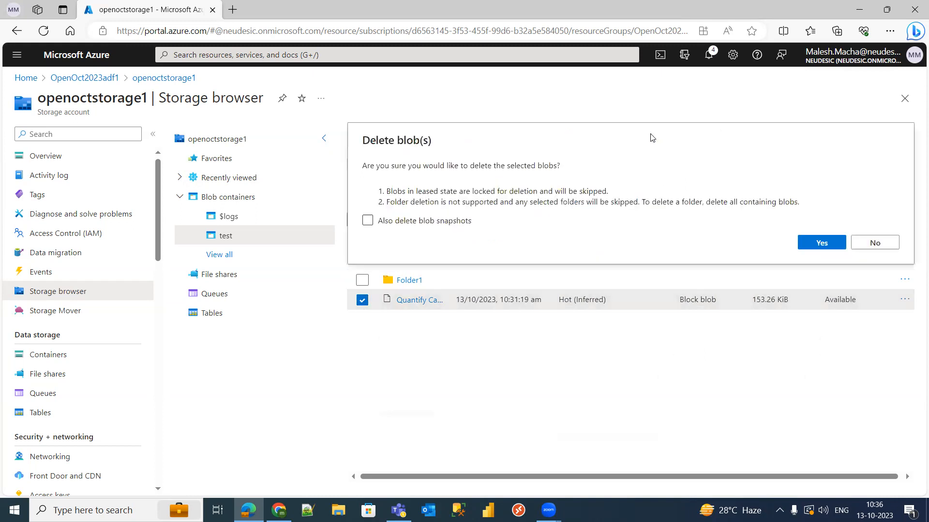
left_click(832, 253)
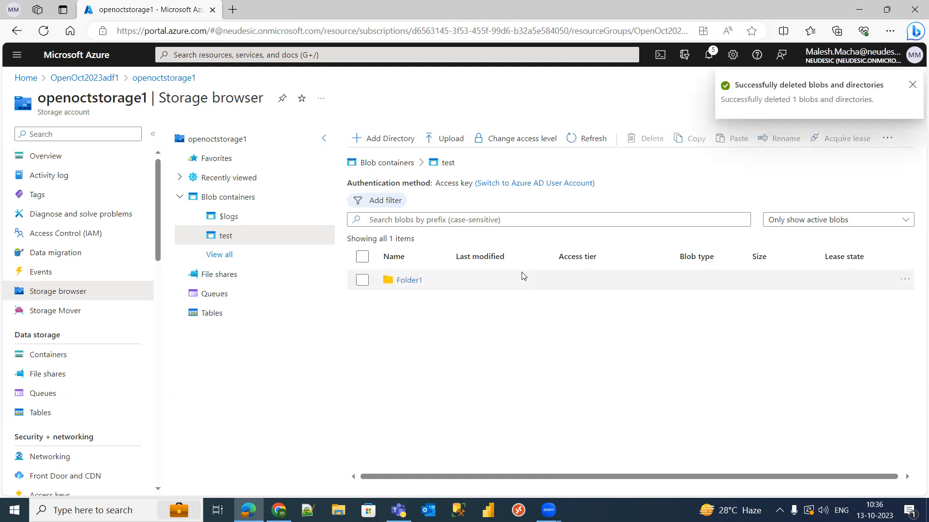
left_click(912, 86)
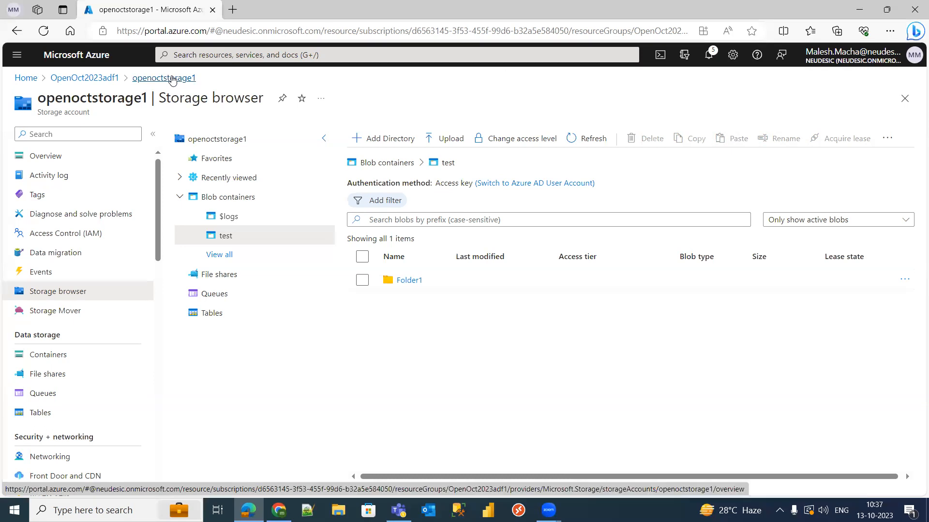
Step: Through the storage account's Containers page, open Folder1 in the test container and delete the Quantify Canada User Templates blob
left_click(94, 81)
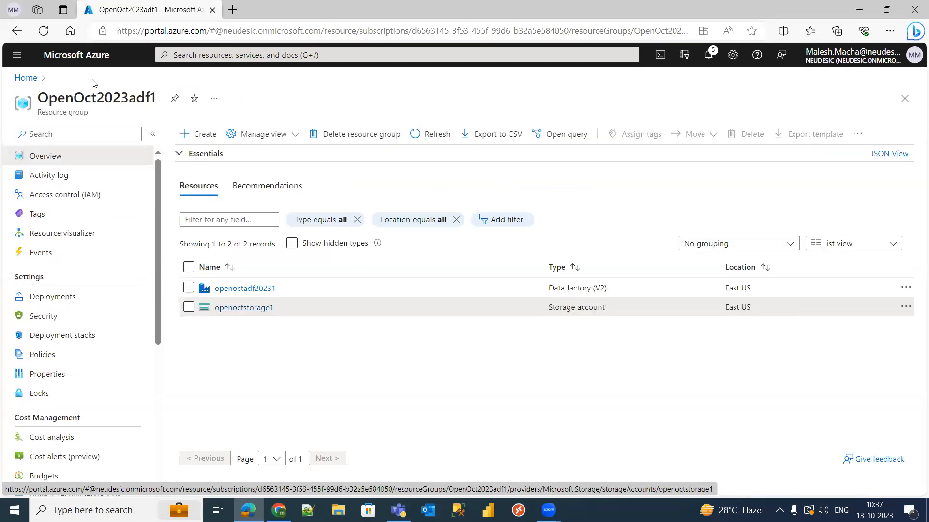
left_click(255, 309)
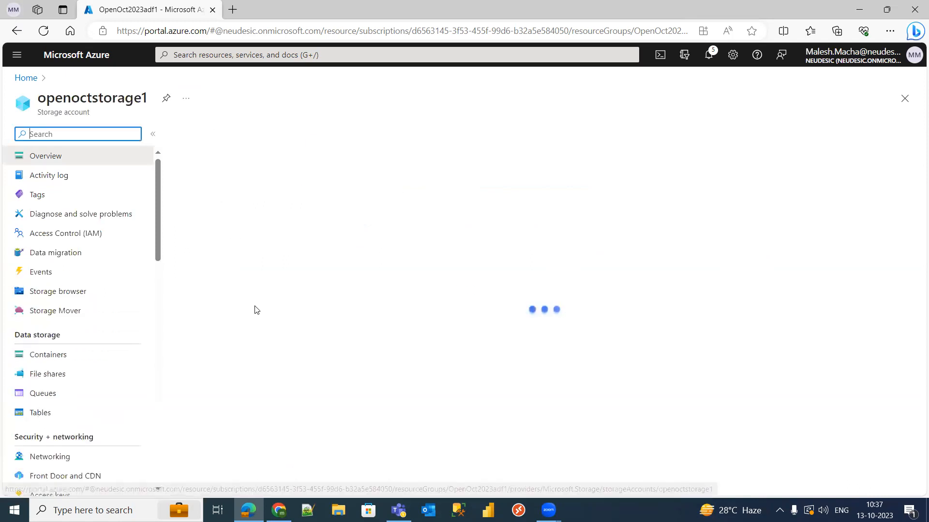
left_click(75, 361)
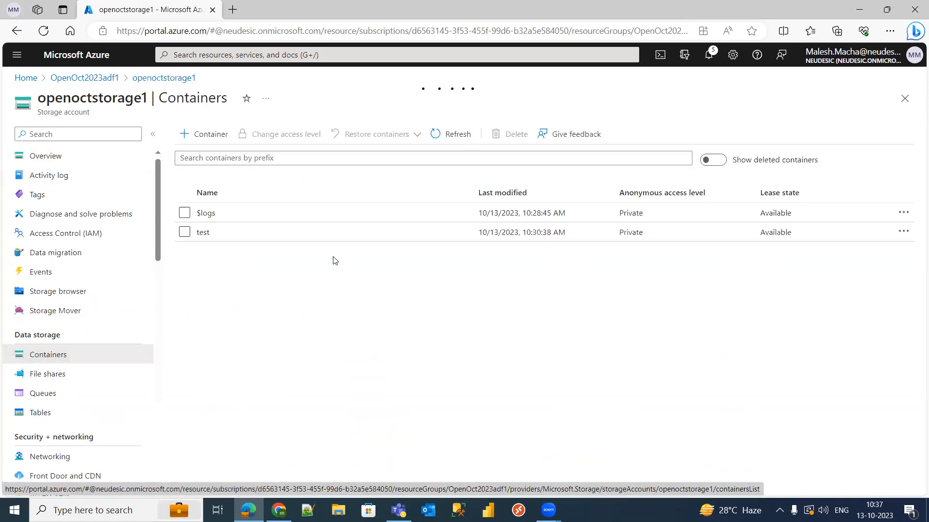
left_click(241, 234)
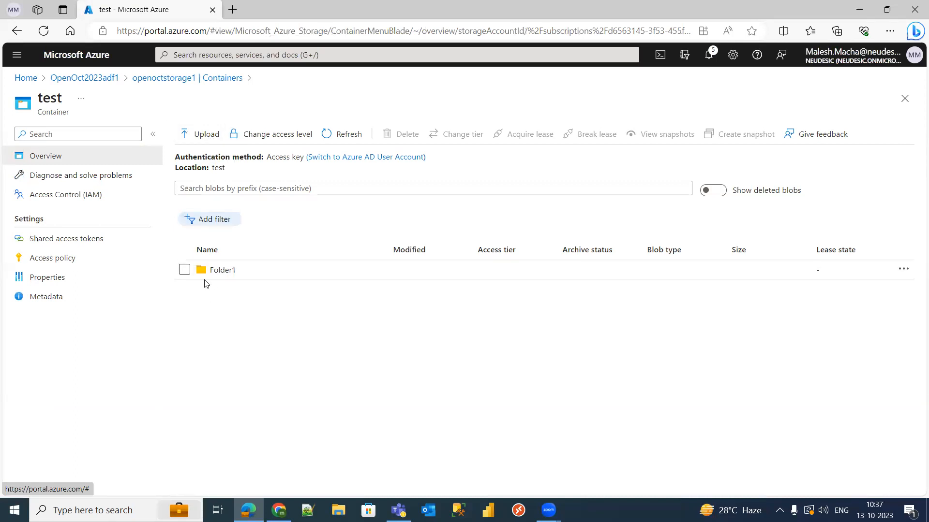
left_click(185, 271)
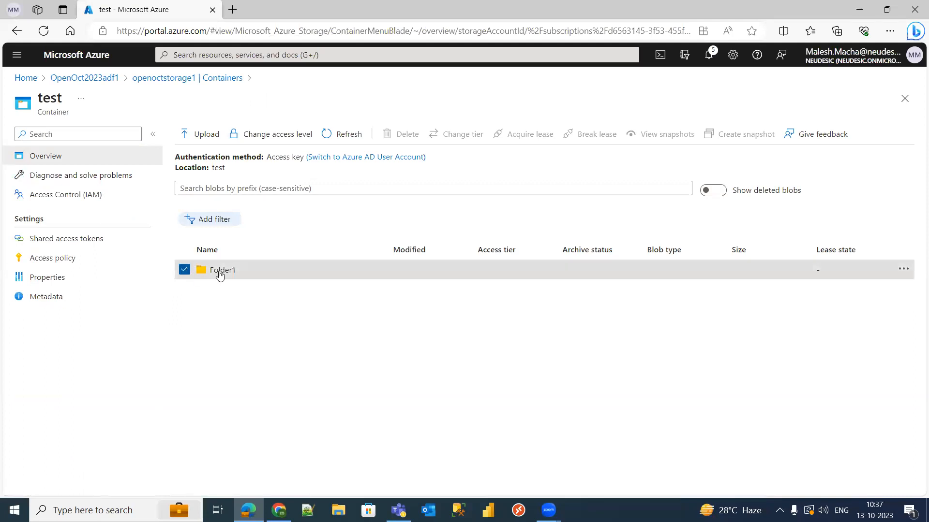
left_click(228, 271)
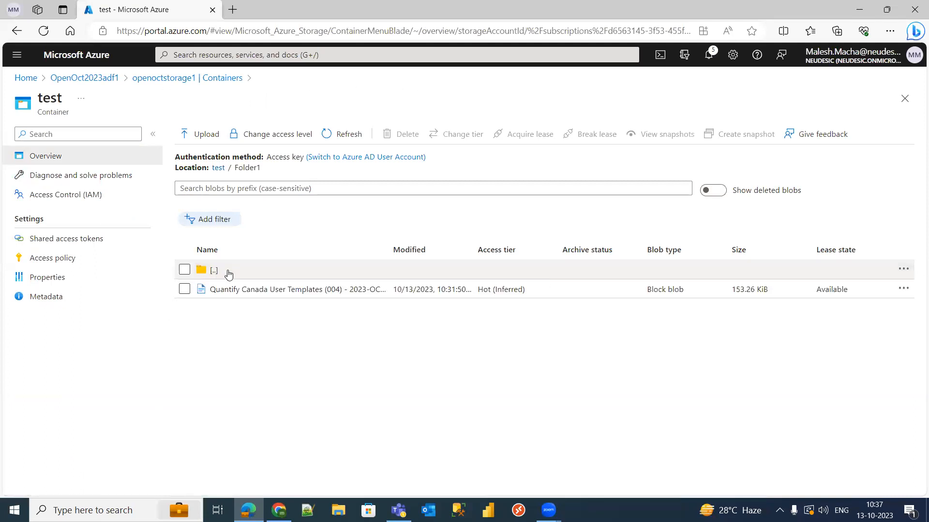
left_click(185, 290)
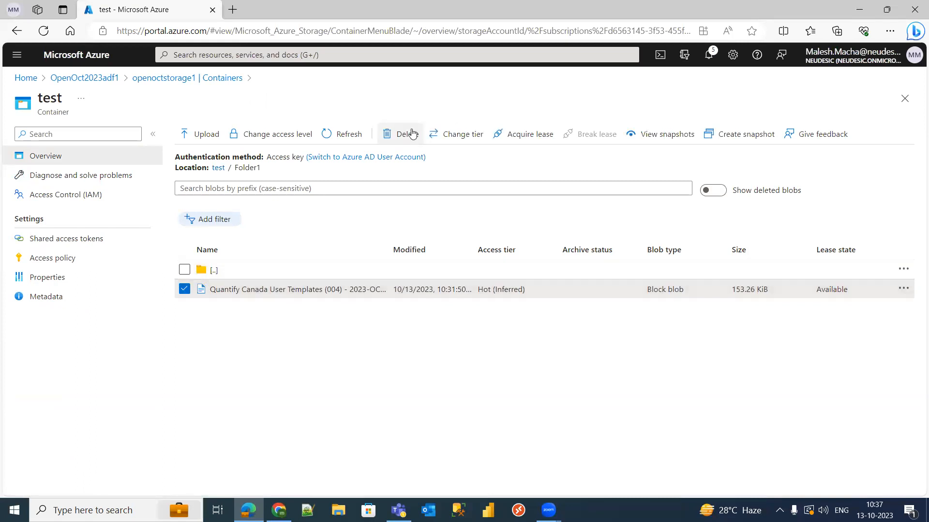
left_click(411, 133)
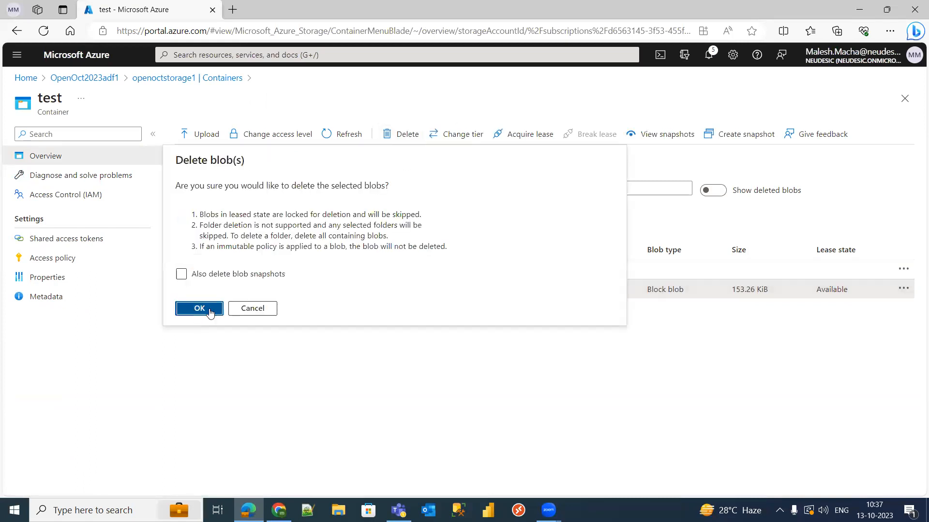
left_click(210, 313)
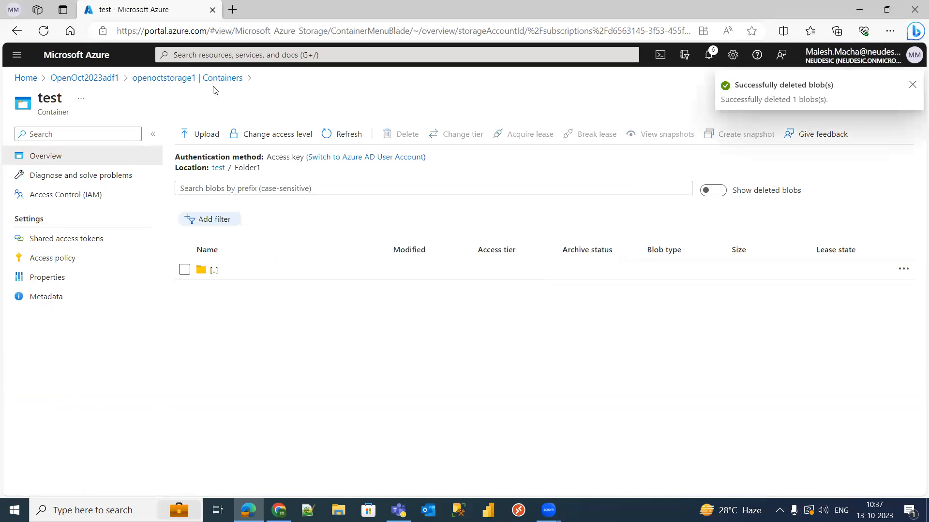
Step: Reopen the test container to review its contents, then return to the openoctstorage1 storage account overview via the resource group
left_click(165, 78)
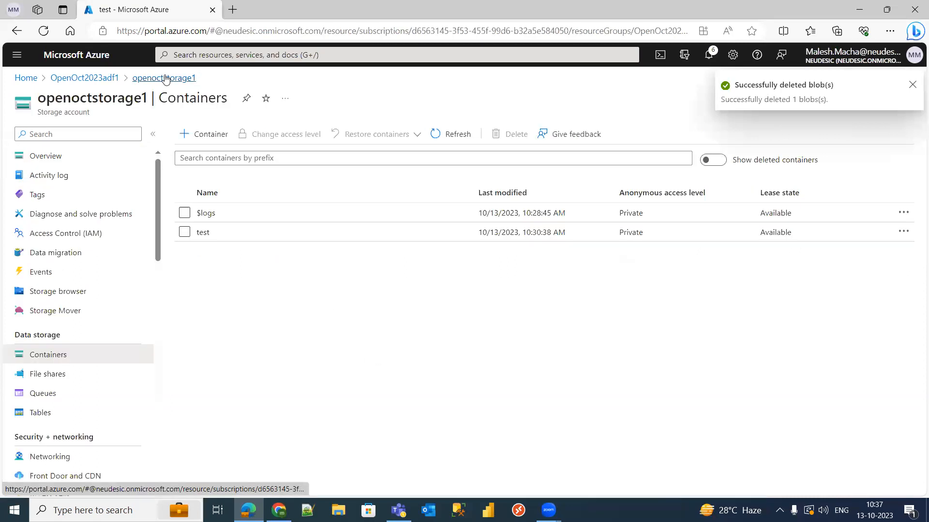
left_click(228, 234)
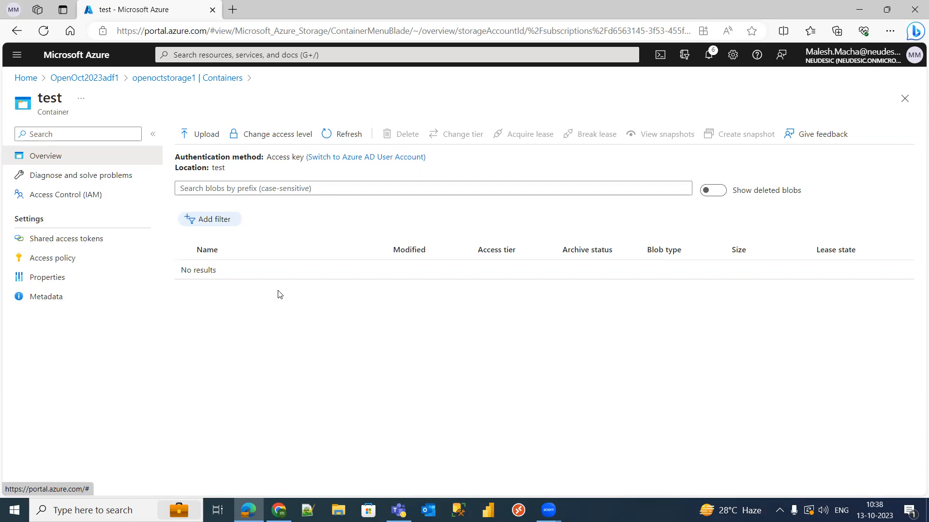
left_click(231, 77)
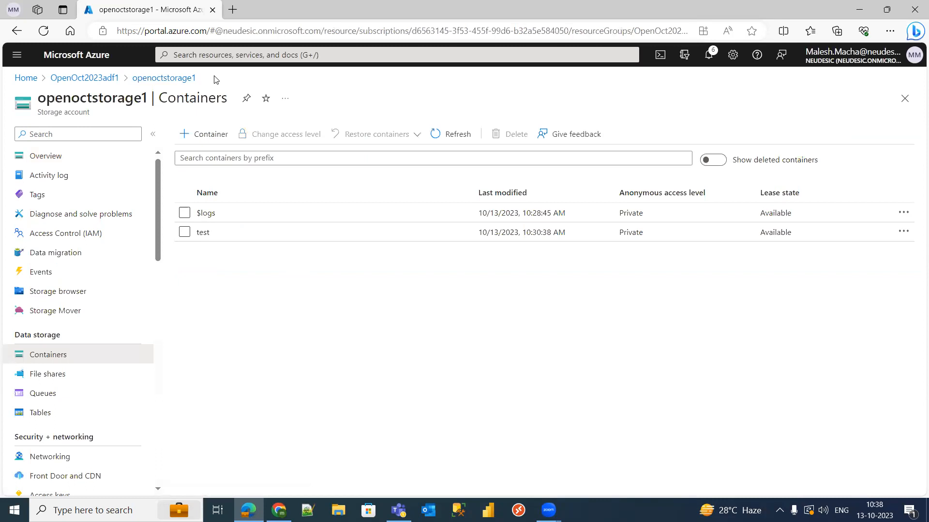
left_click(244, 233)
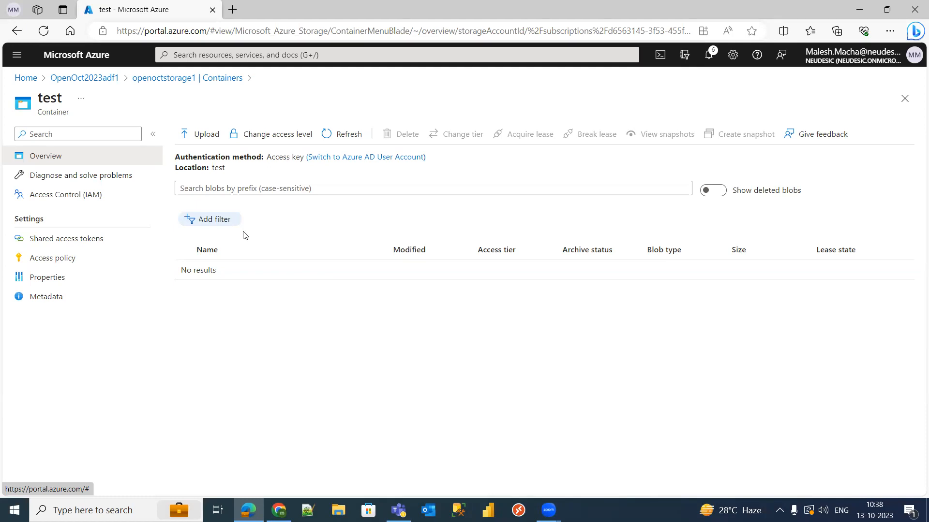
left_click(85, 78)
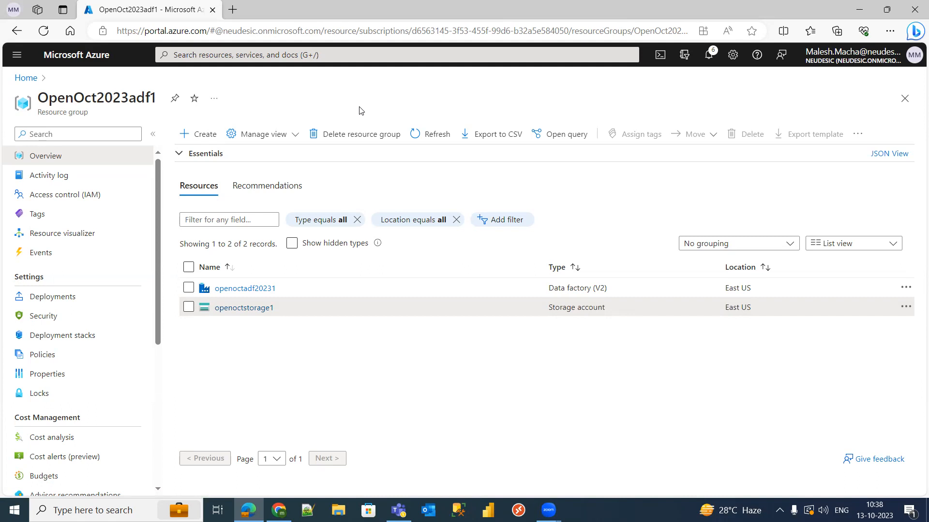
left_click(257, 308)
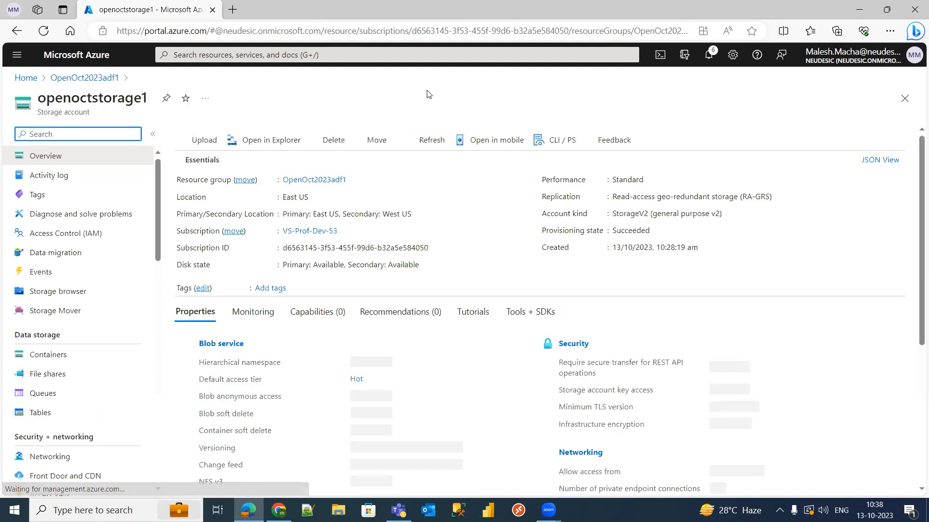